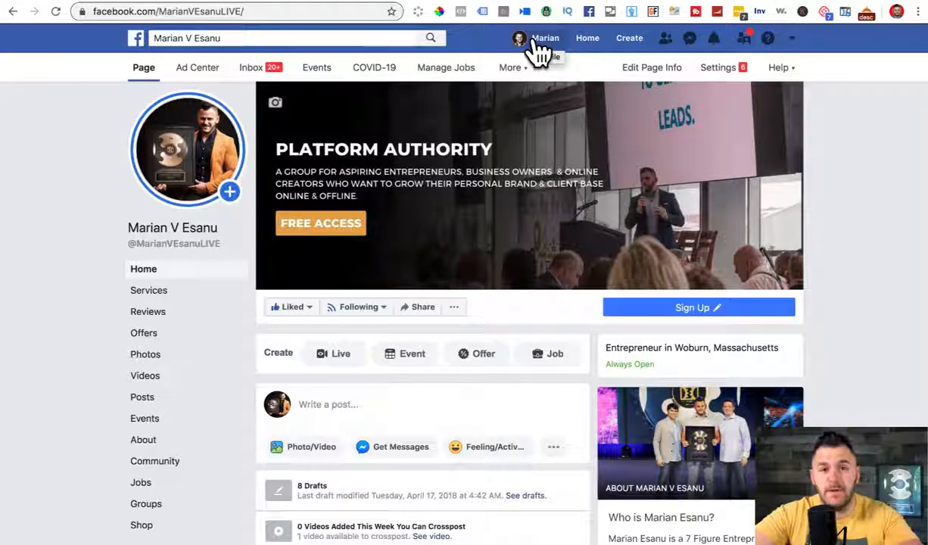
# Step: Start creating a new Facebook Page from the Create menu
pyautogui.click(629, 41)
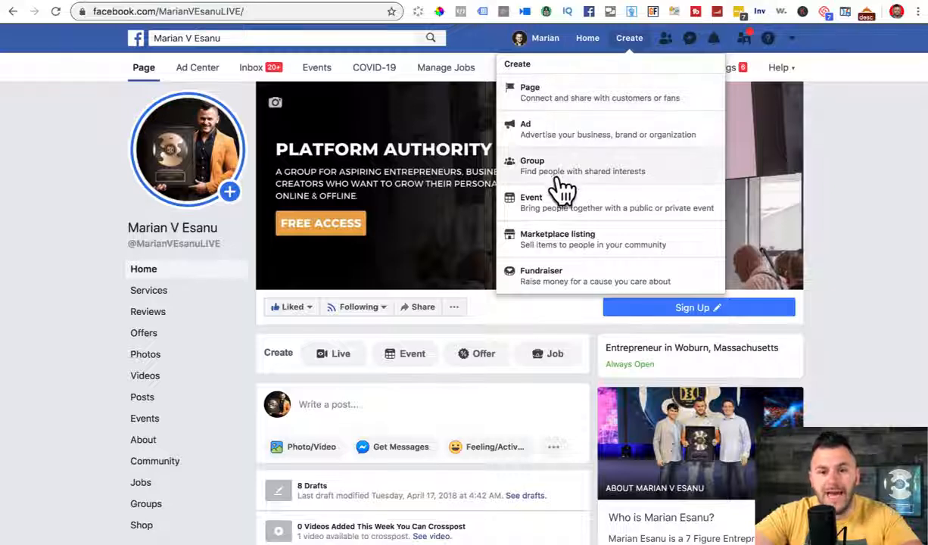
pyautogui.click(550, 106)
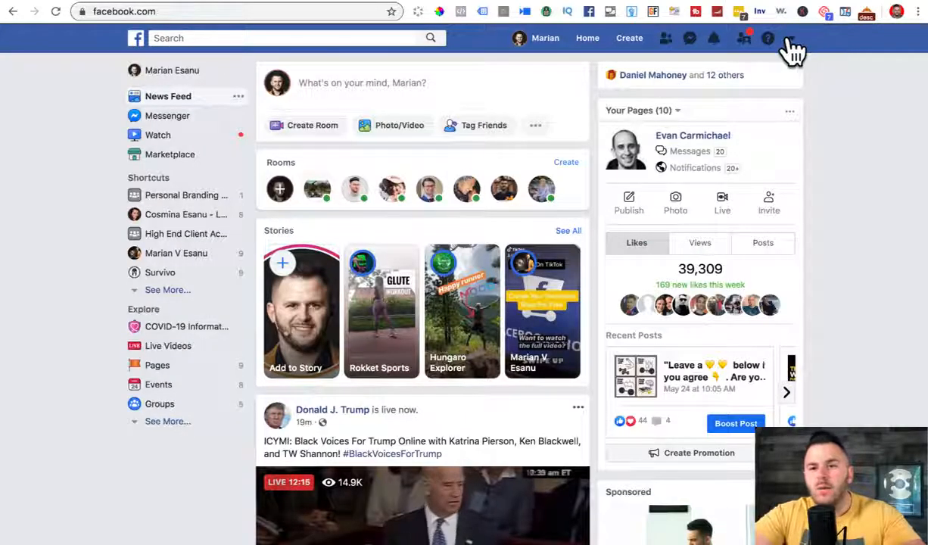
# Step: Search for the creator's name and open their existing Facebook Page
pyautogui.click(791, 38)
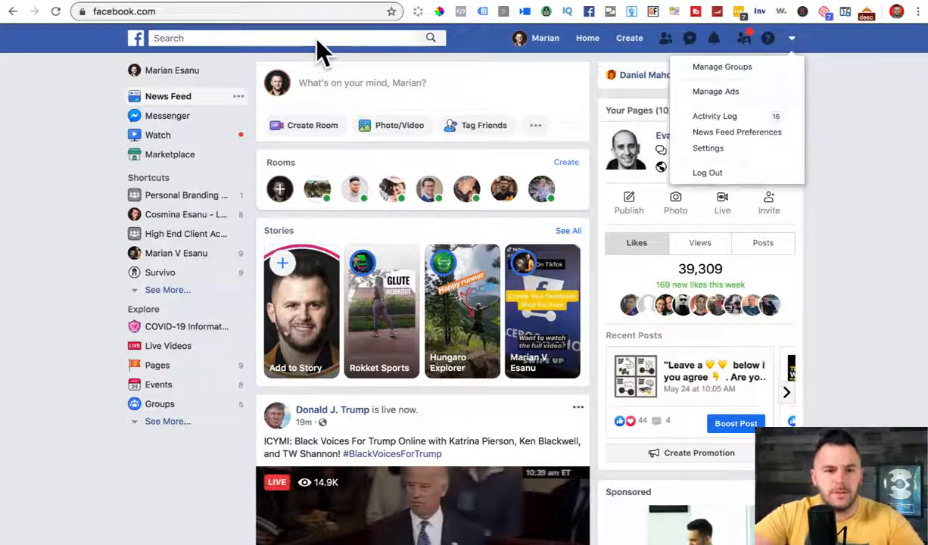
pyautogui.click(317, 39)
pyautogui.write('marian')
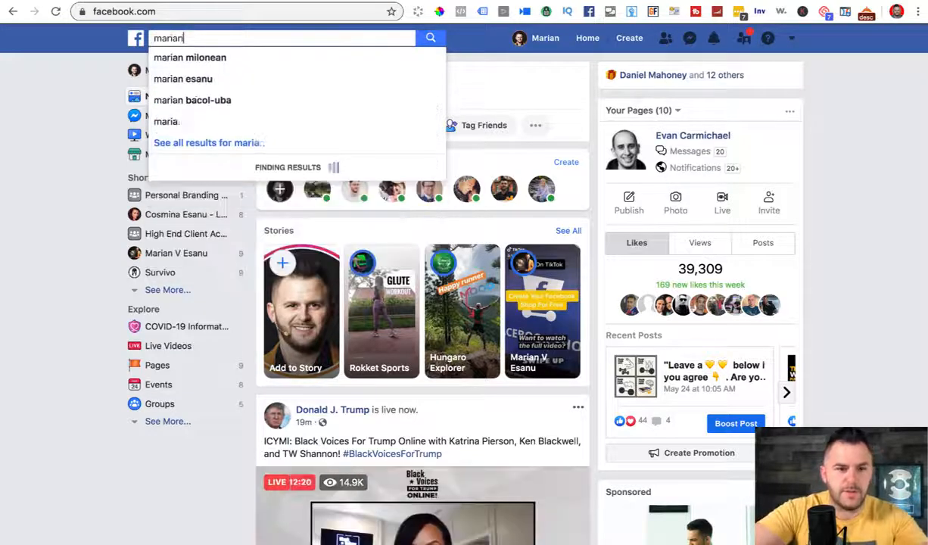
pyautogui.click(286, 122)
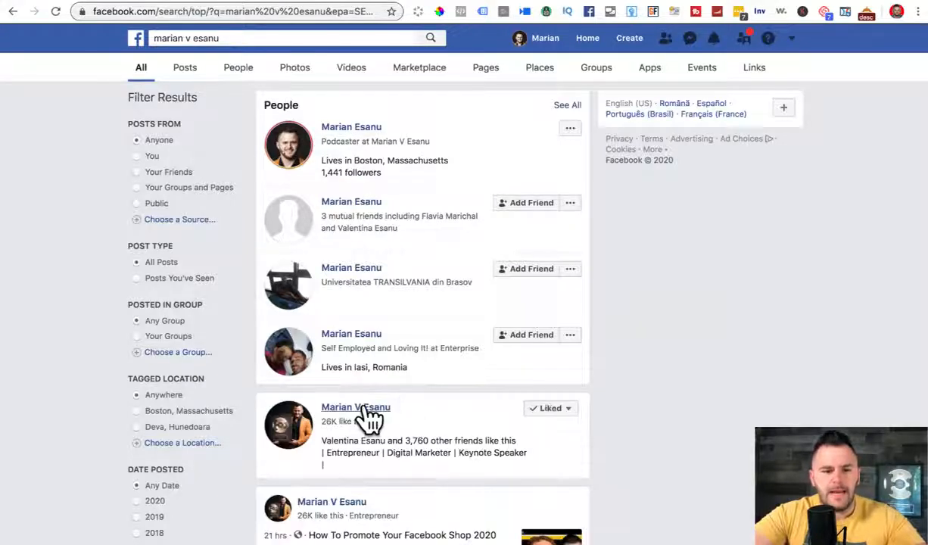
pyautogui.click(365, 410)
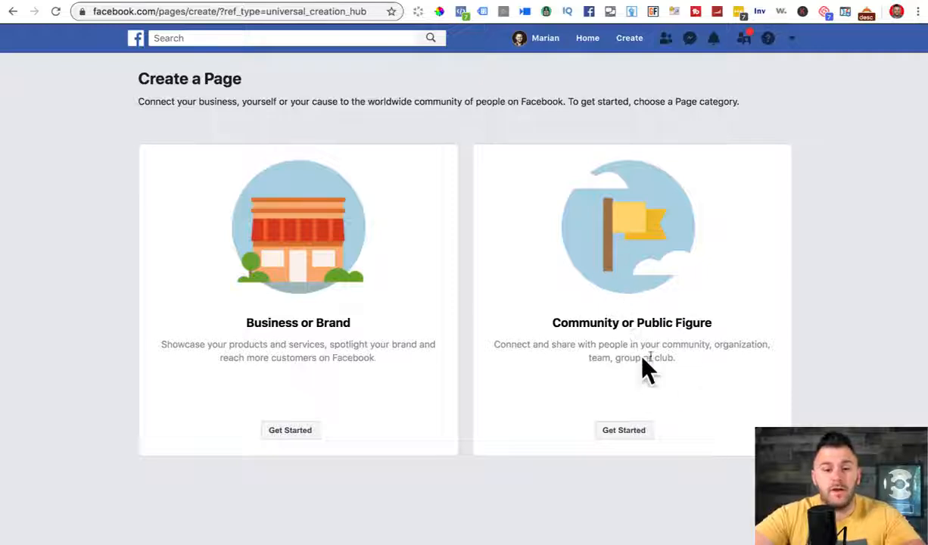
pyautogui.moveTo(636, 322); pyautogui.dragTo(707, 322)
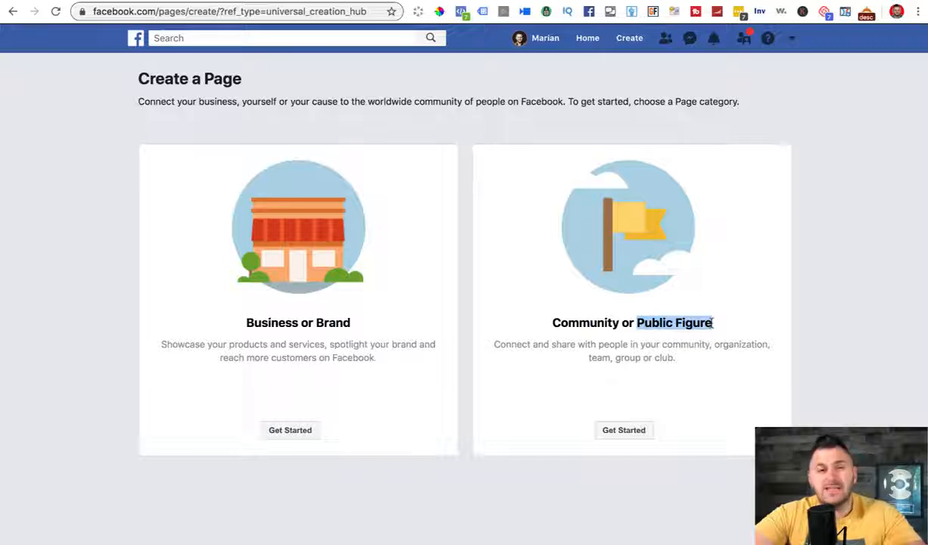
pyautogui.moveTo(544, 322); pyautogui.dragTo(734, 321)
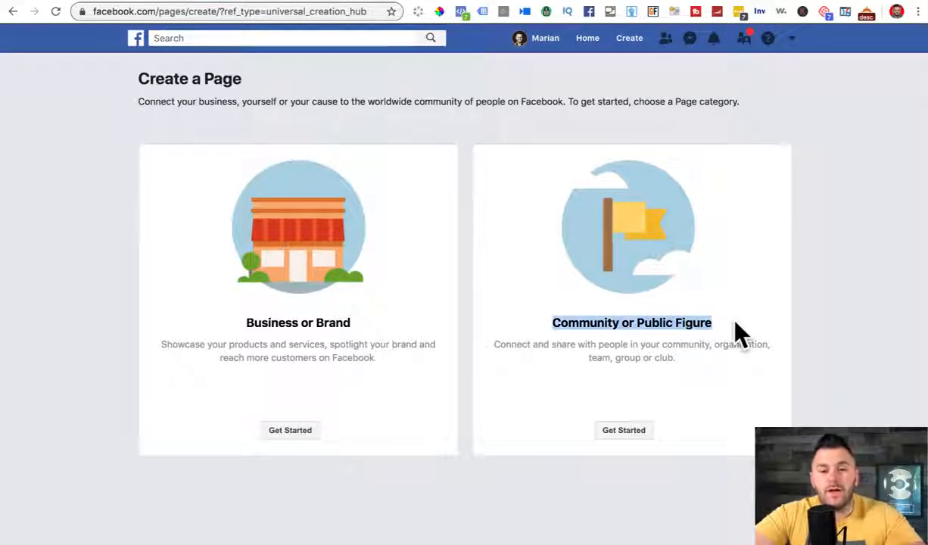
pyautogui.moveTo(254, 319); pyautogui.dragTo(368, 325)
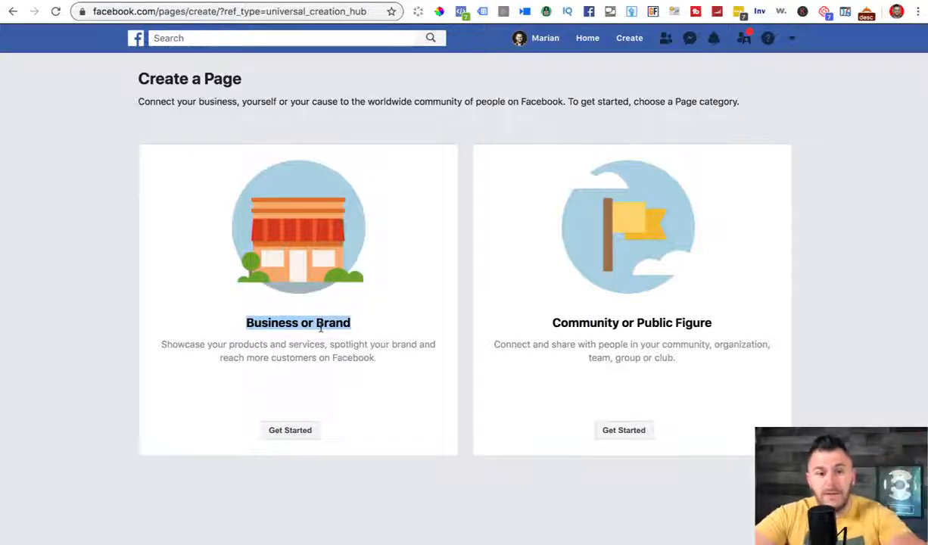
pyautogui.click(320, 327)
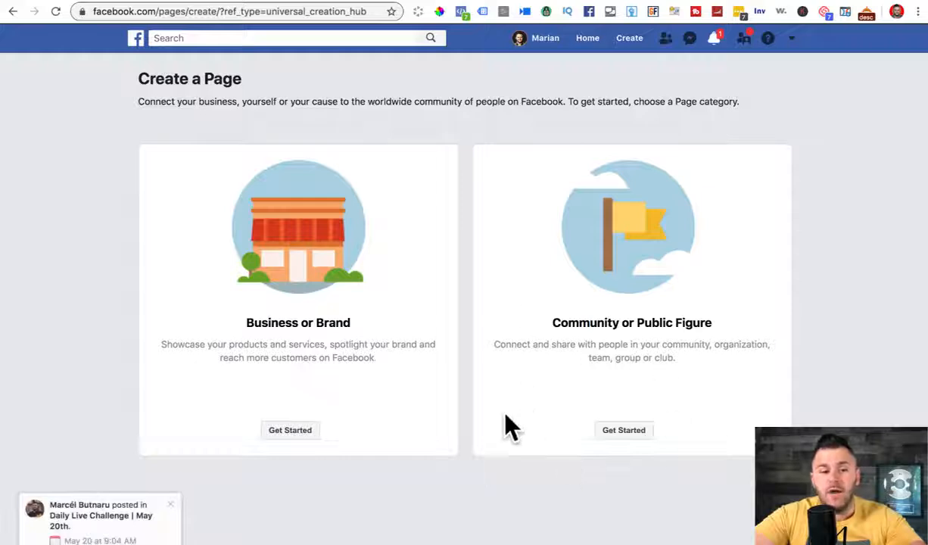
pyautogui.moveTo(551, 317); pyautogui.dragTo(713, 324)
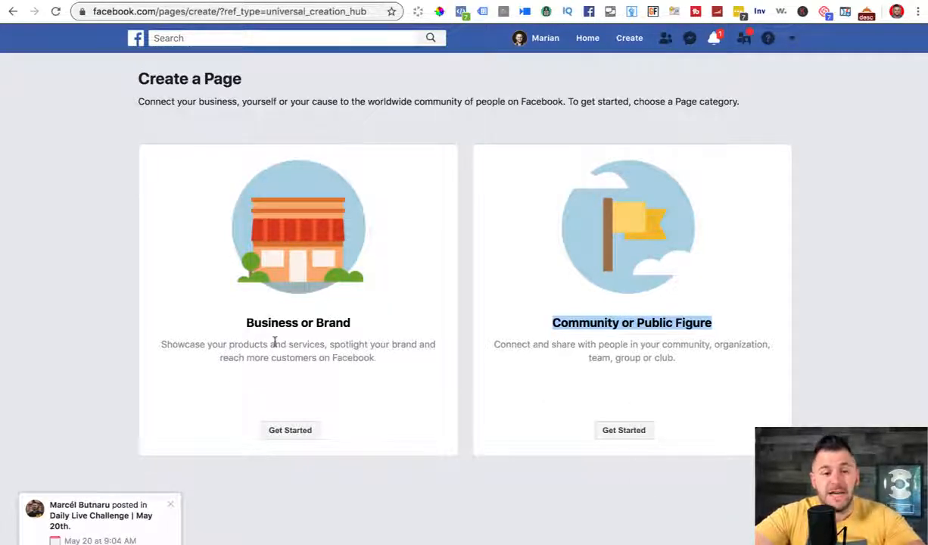
pyautogui.moveTo(240, 333); pyautogui.dragTo(369, 311)
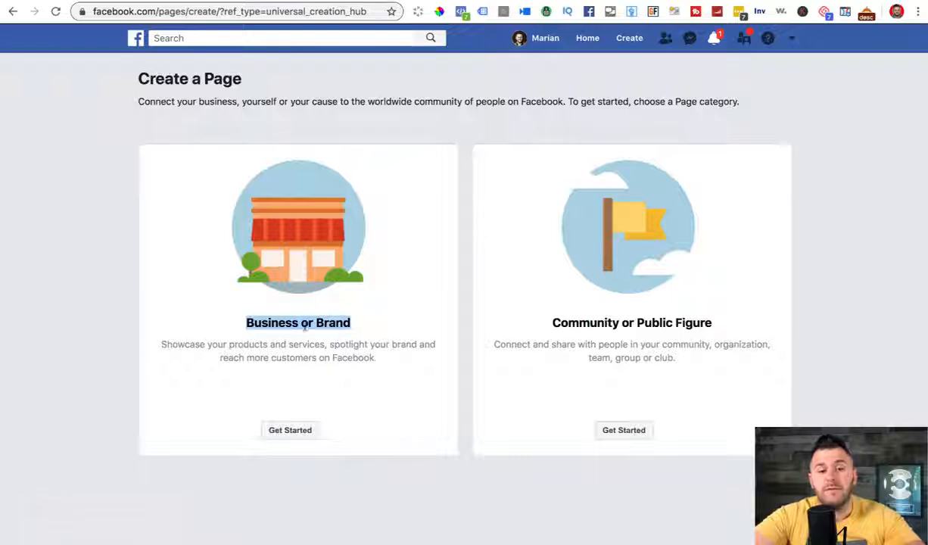
# Step: Choose Community or Public Figure and name the Page 'Marketing Consultant'
pyautogui.click(622, 435)
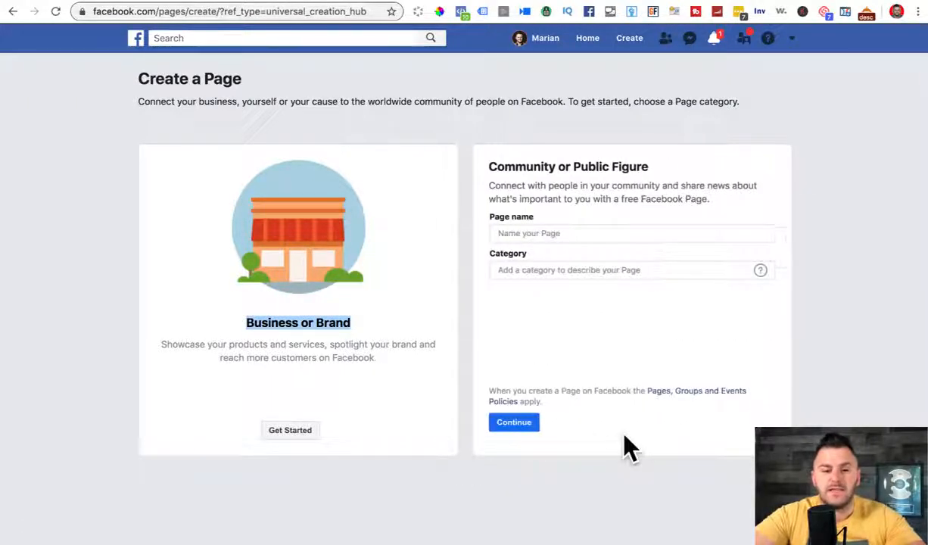
pyautogui.click(537, 236)
pyautogui.click(641, 200)
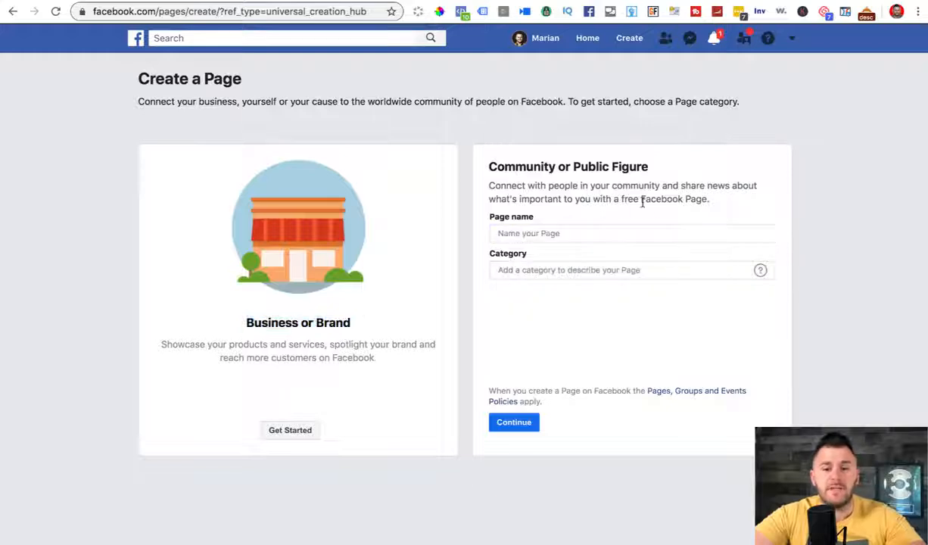
pyautogui.click(510, 215)
pyautogui.write('m')
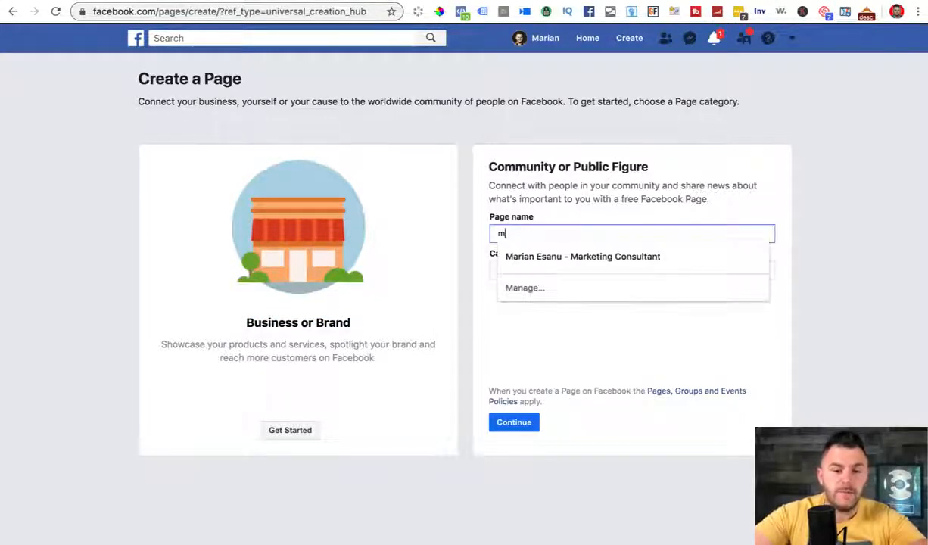
pyautogui.write('arke')
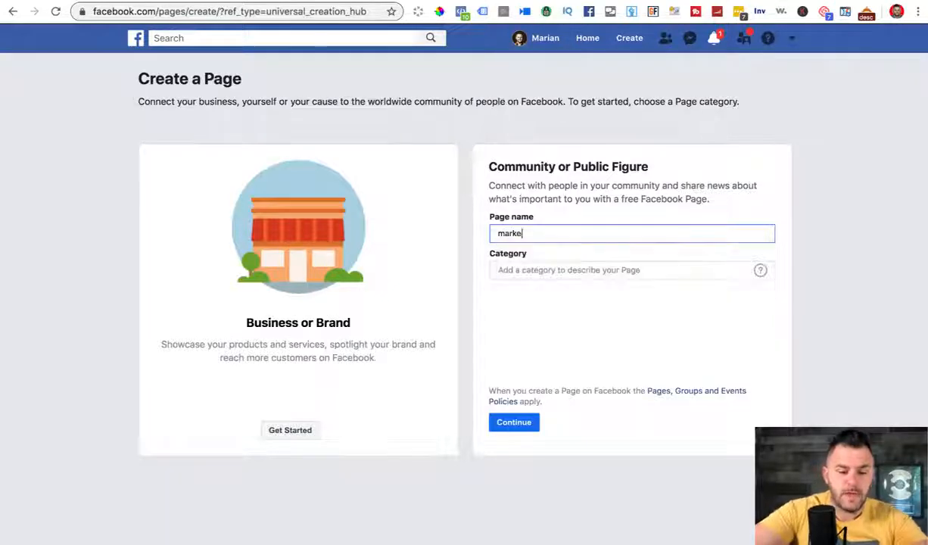
pyautogui.write('ting Consultant')
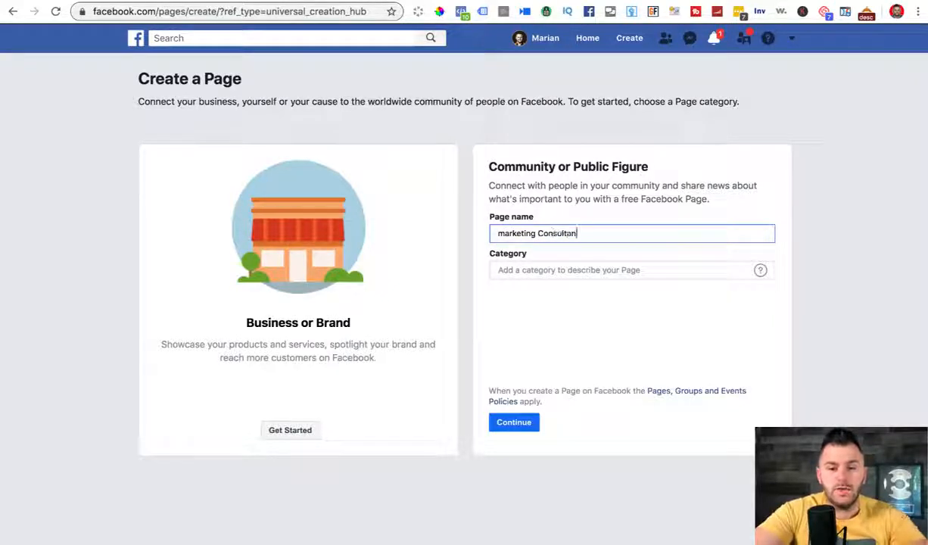
pyautogui.click(502, 233)
pyautogui.press('BackSpace')
pyautogui.write('M')
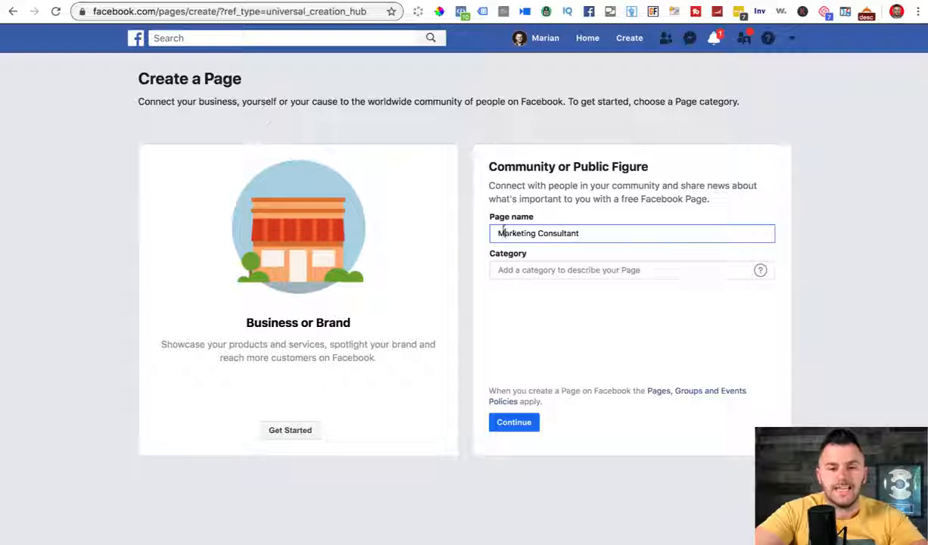
# Step: Set the Page category to Blogger and submit the new Page
pyautogui.click(596, 268)
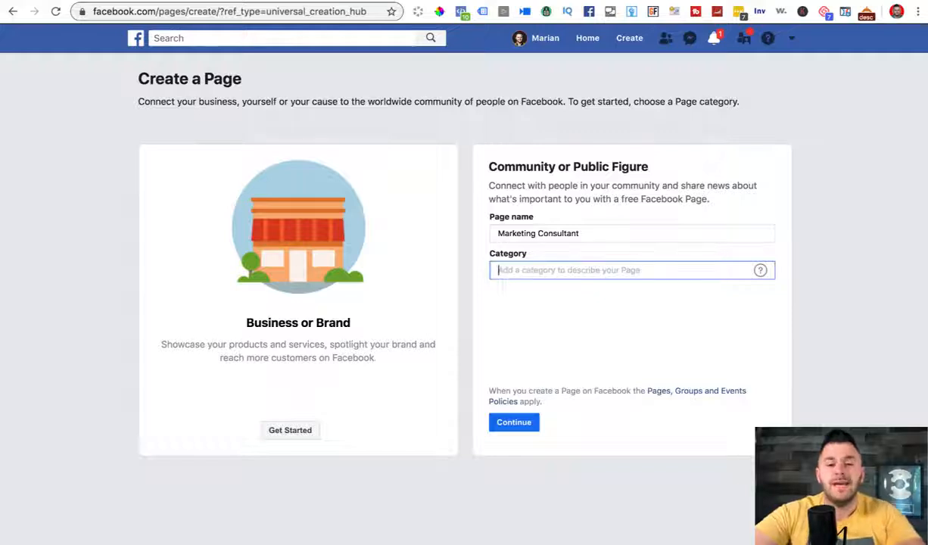
pyautogui.write('pub;ic')
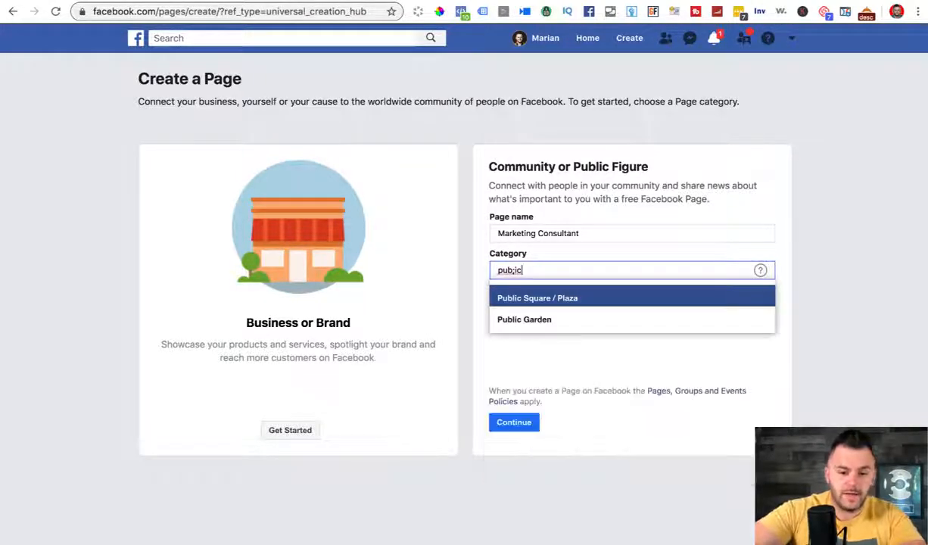
pyautogui.write(' figu')
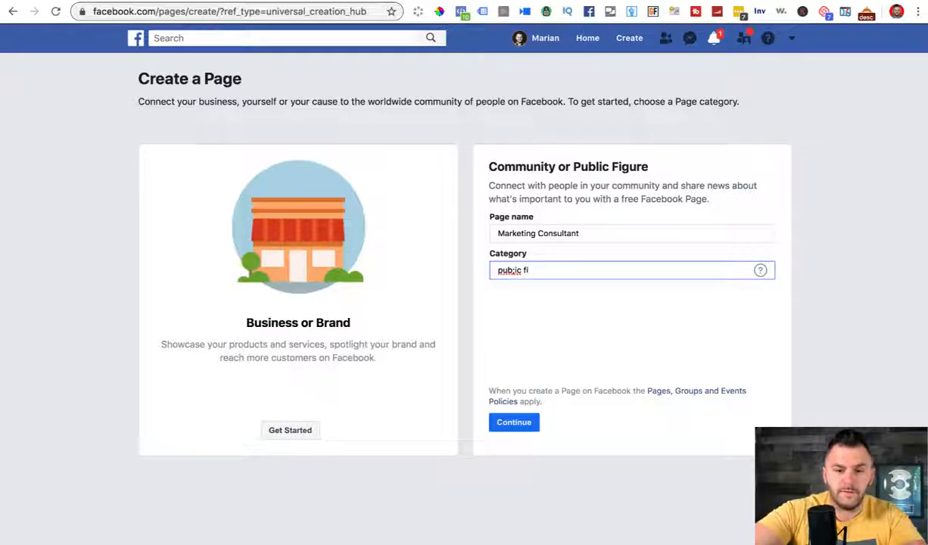
pyautogui.press('BackSpace')
pyautogui.press('BackSpace')
pyautogui.press('BackSpace')
pyautogui.press('BackSpace')
pyautogui.press('BackSpace')
pyautogui.write('ic f')
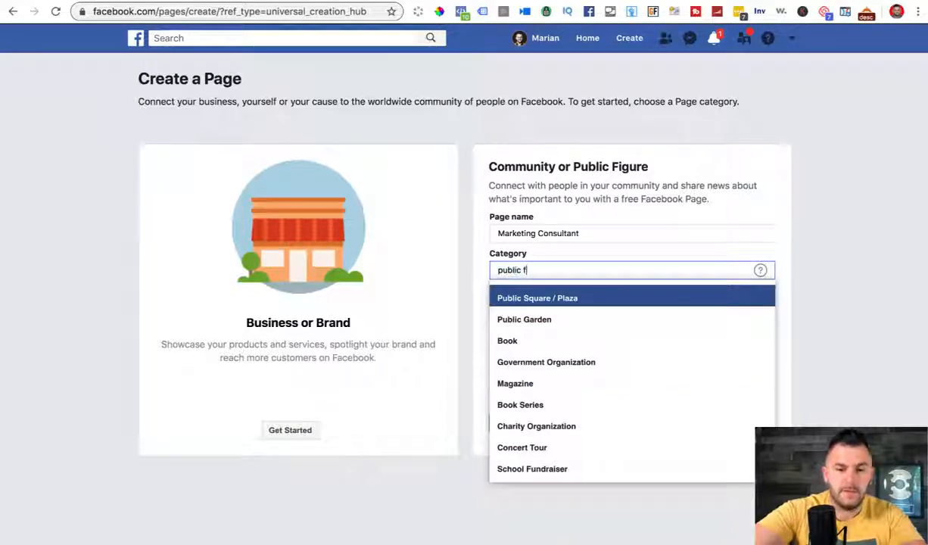
pyautogui.write('i')
pyautogui.press('BackSpace')
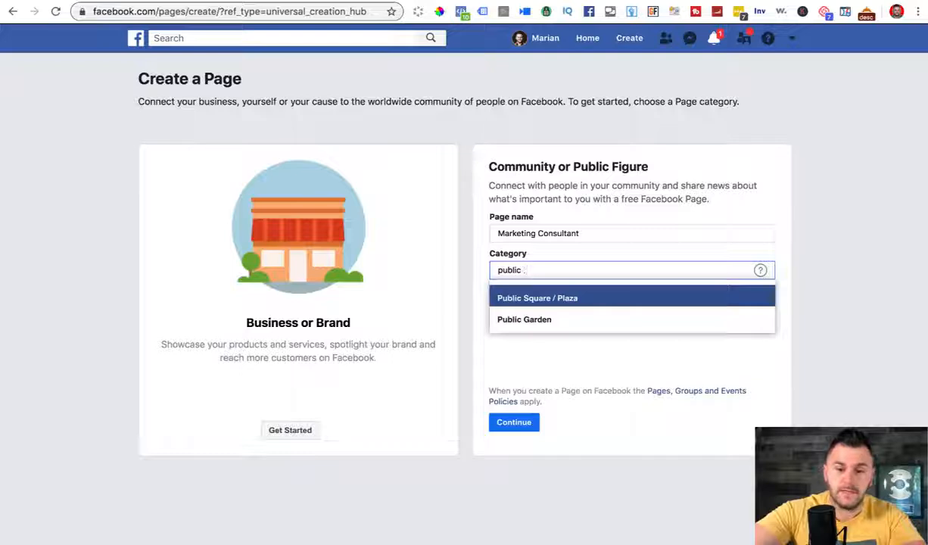
pyautogui.press('BackSpace')
pyautogui.press('BackSpace')
pyautogui.press('BackSpace')
pyautogui.press('BackSpace')
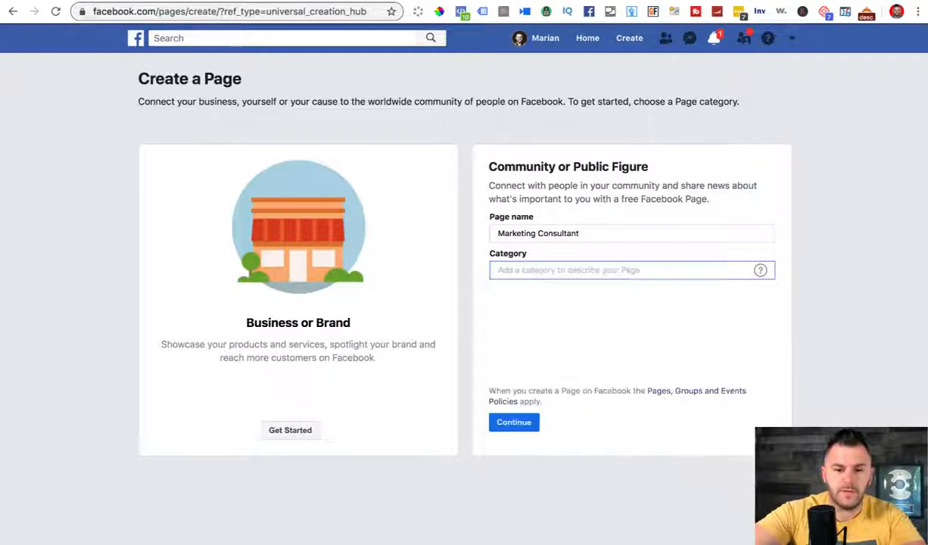
pyautogui.write('blo')
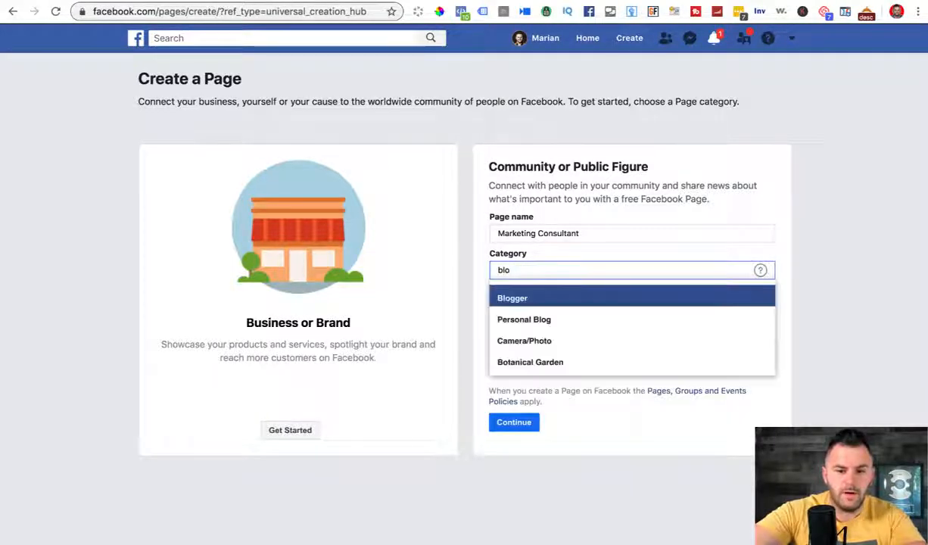
pyautogui.click(513, 299)
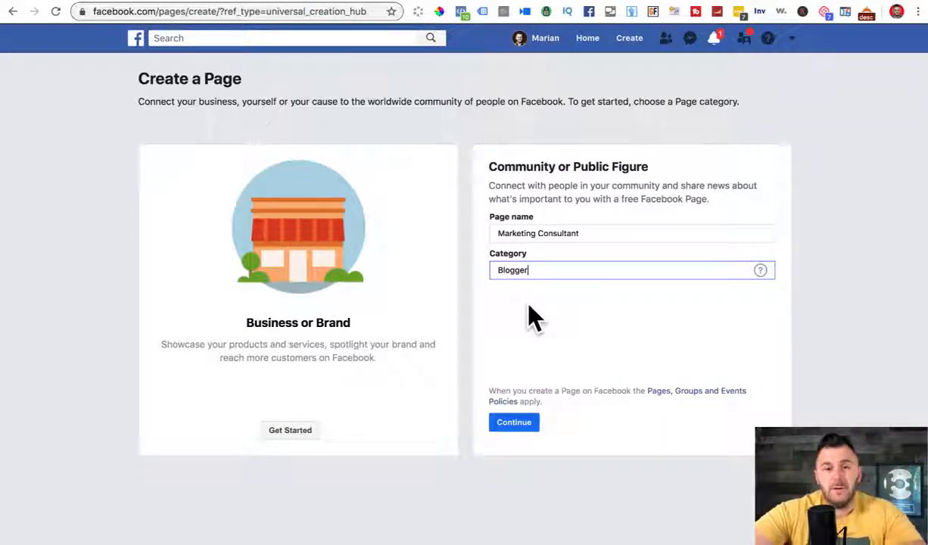
pyautogui.click(514, 424)
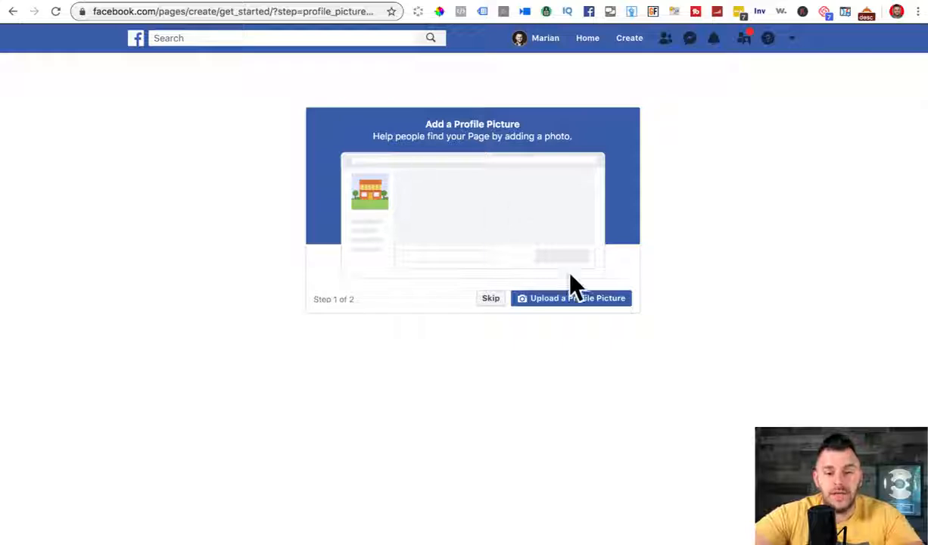
# Step: Skip adding a profile picture and a cover photo for the new Page
pyautogui.click(489, 301)
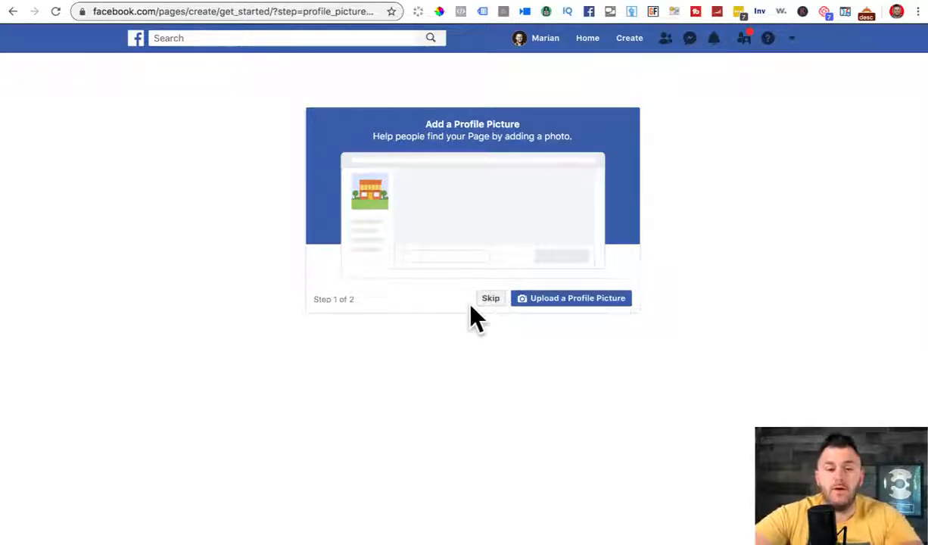
pyautogui.click(489, 299)
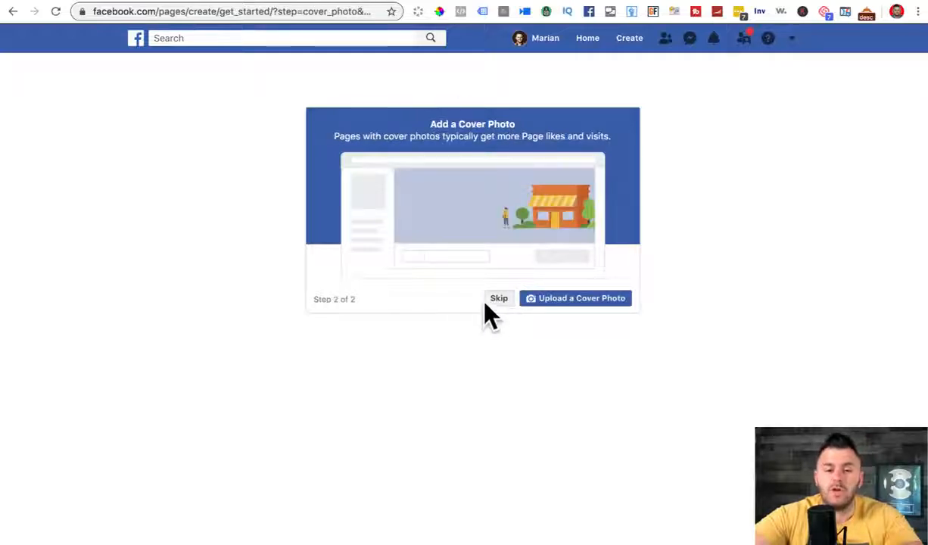
pyautogui.click(499, 300)
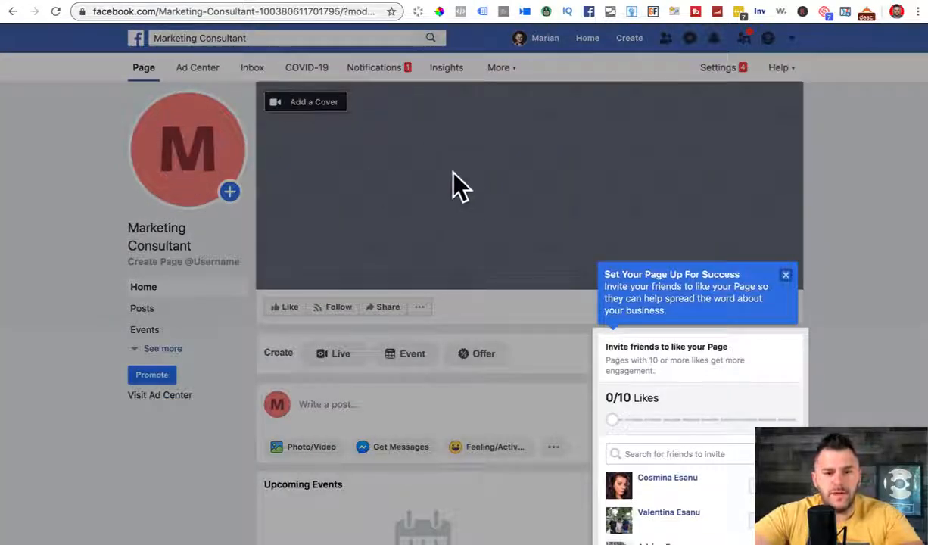
# Step: Close the setup tip and open the Page's About section, noting the missing username
pyautogui.click(786, 274)
pyautogui.scroll(-3, 485, 143)
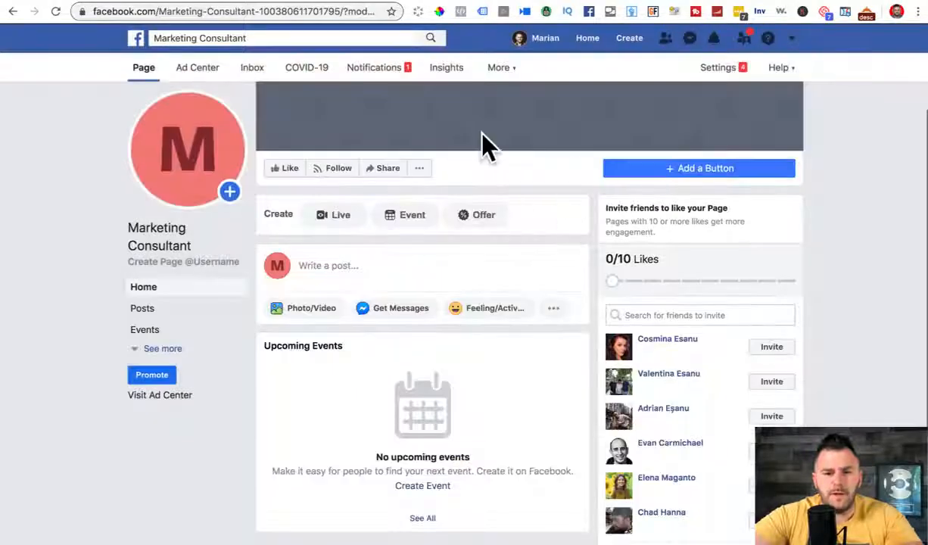
pyautogui.scroll(4, 492, 113)
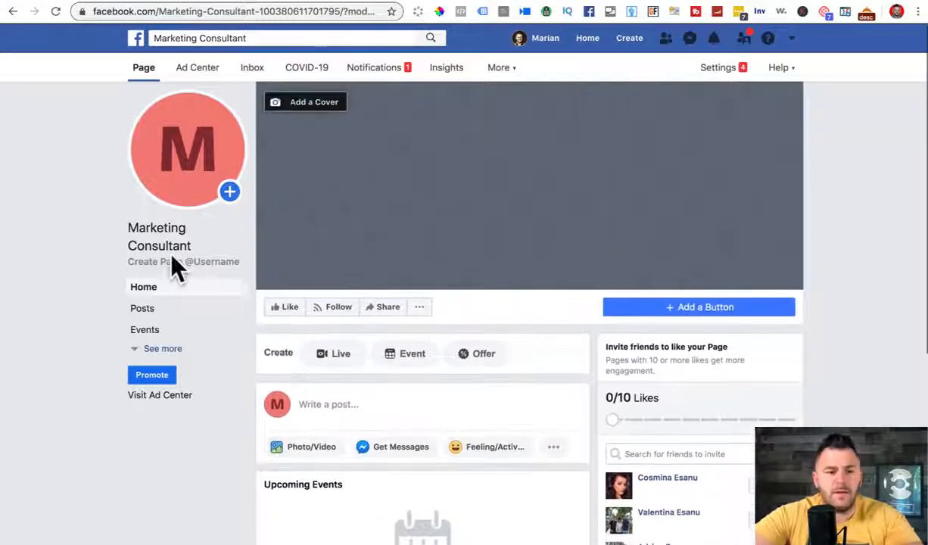
pyautogui.click(155, 349)
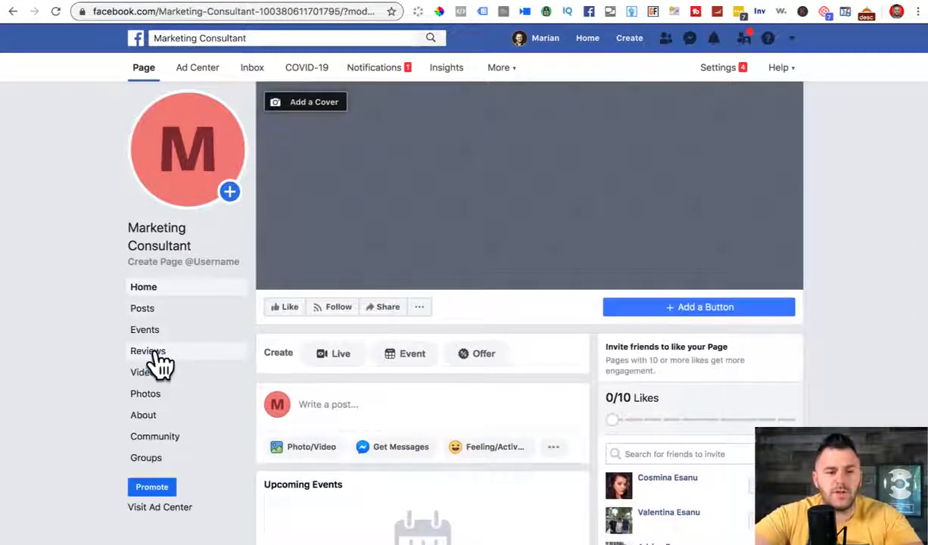
pyautogui.click(142, 415)
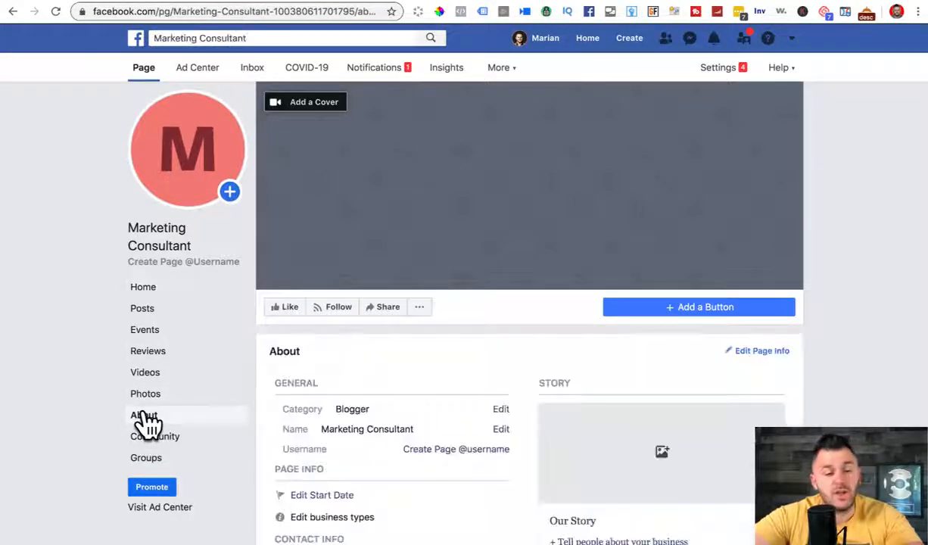
pyautogui.scroll(-3, 826, 367)
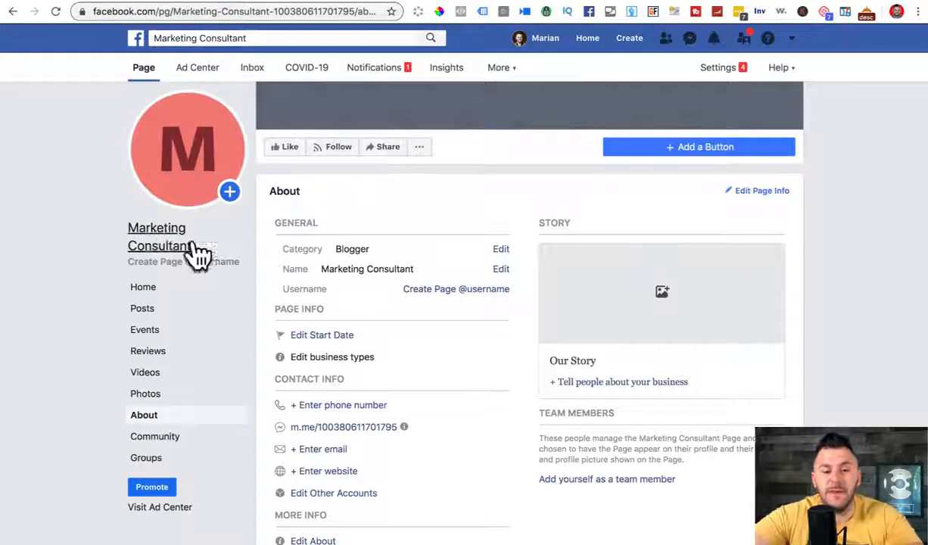
pyautogui.moveTo(303, 288); pyautogui.dragTo(511, 297)
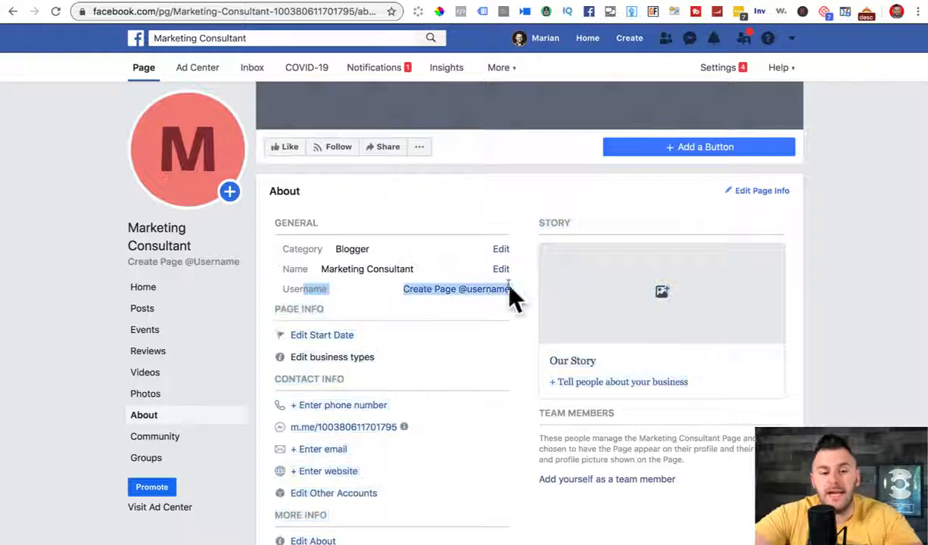
pyautogui.click(530, 300)
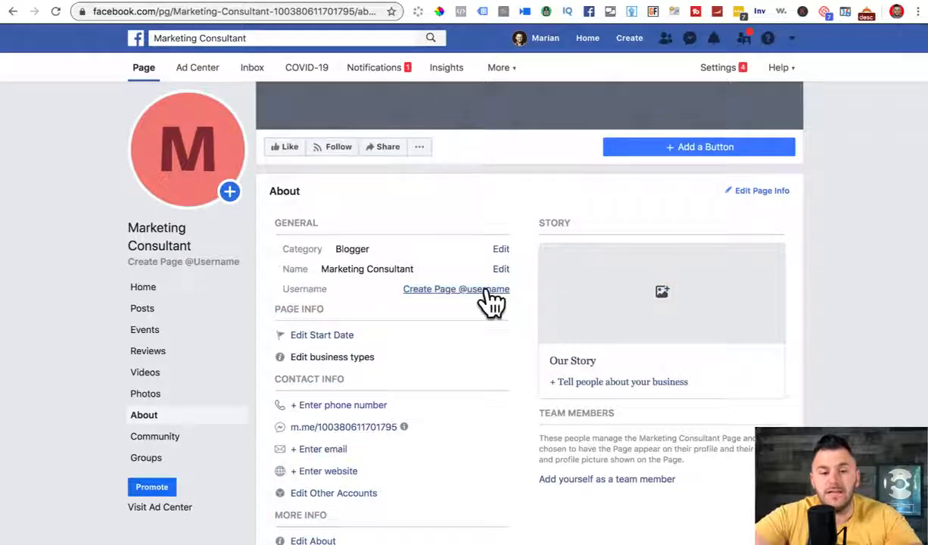
pyautogui.click(431, 289)
pyautogui.click(335, 310)
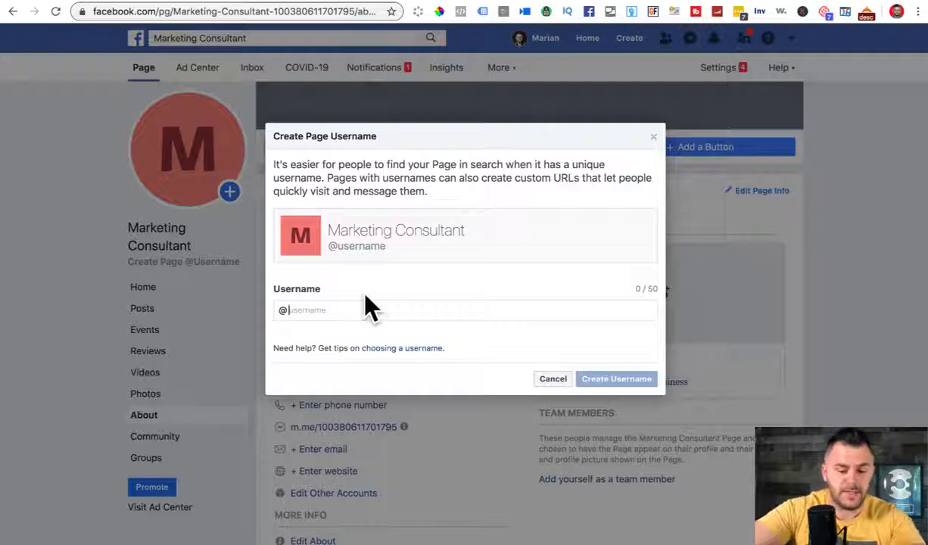
pyautogui.write('digitalmarket')
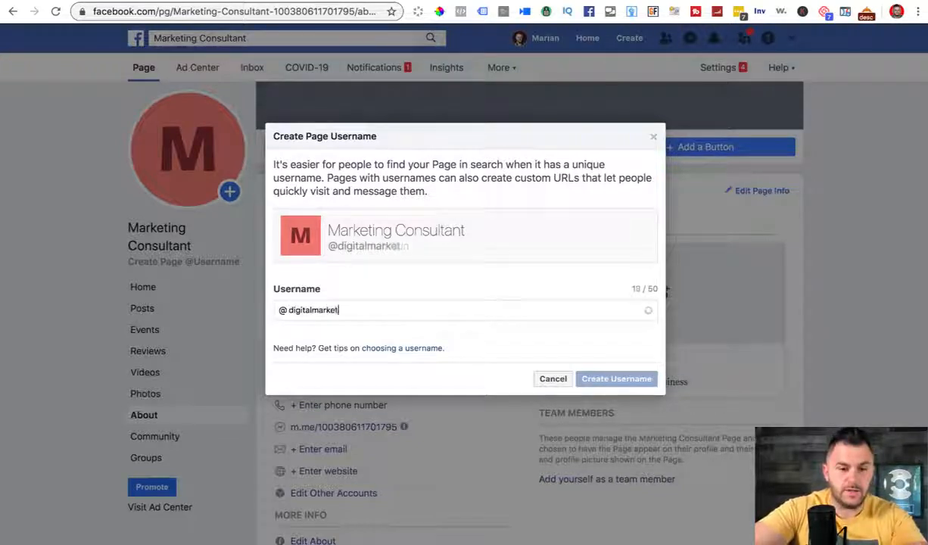
pyautogui.write('ingconsultant')
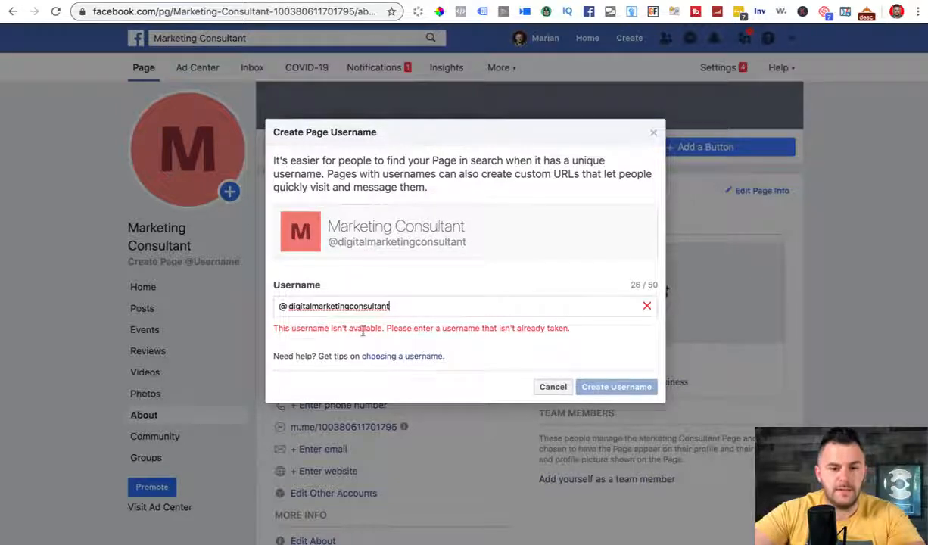
pyautogui.write('1')
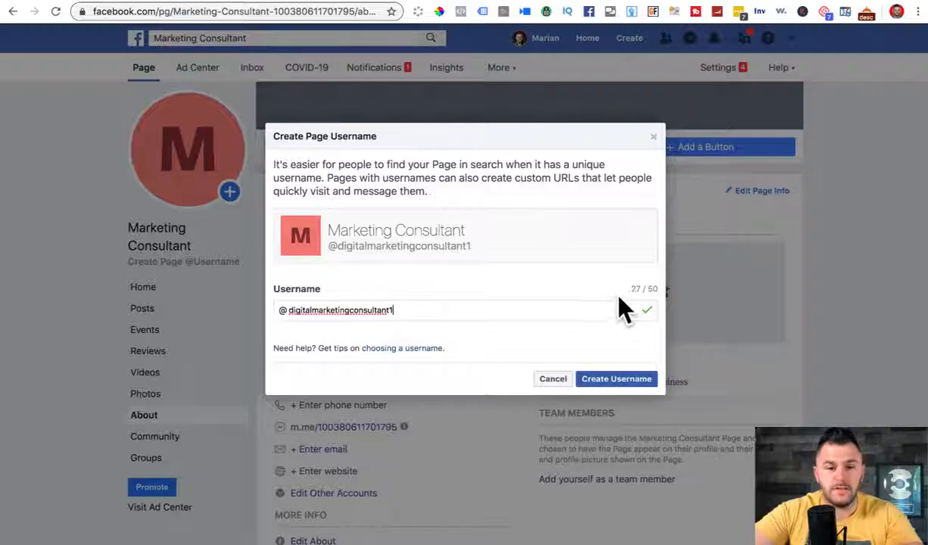
pyautogui.click(619, 380)
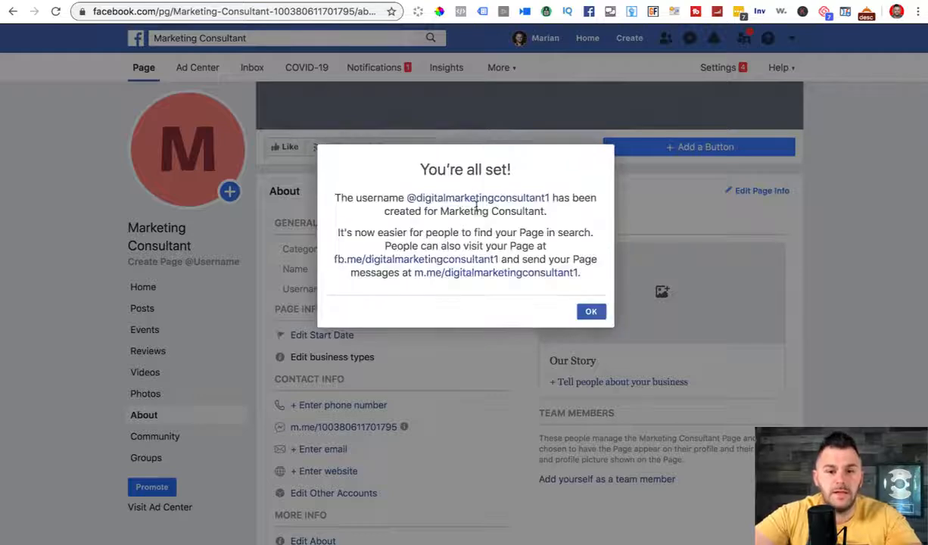
pyautogui.click(587, 311)
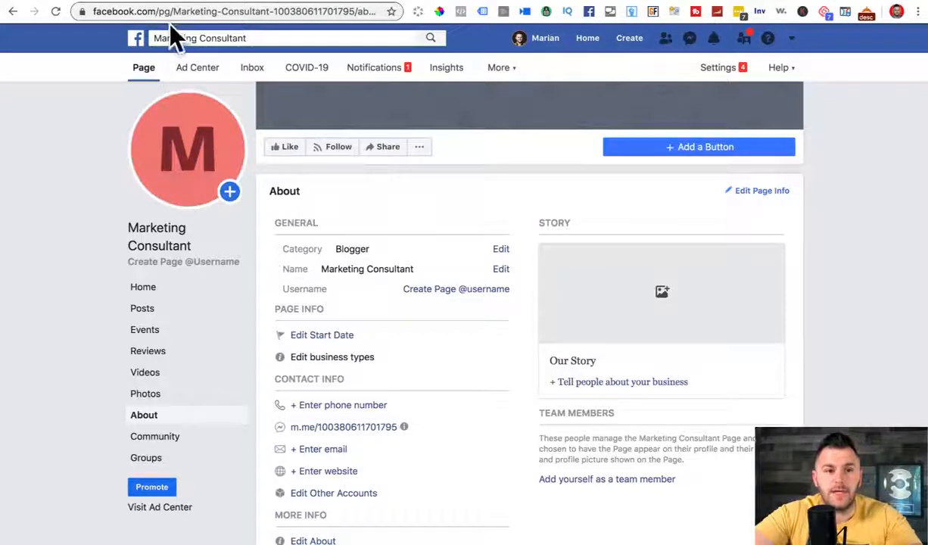
# Step: Reload the Page and check the new username in the About section
pyautogui.click(54, 12)
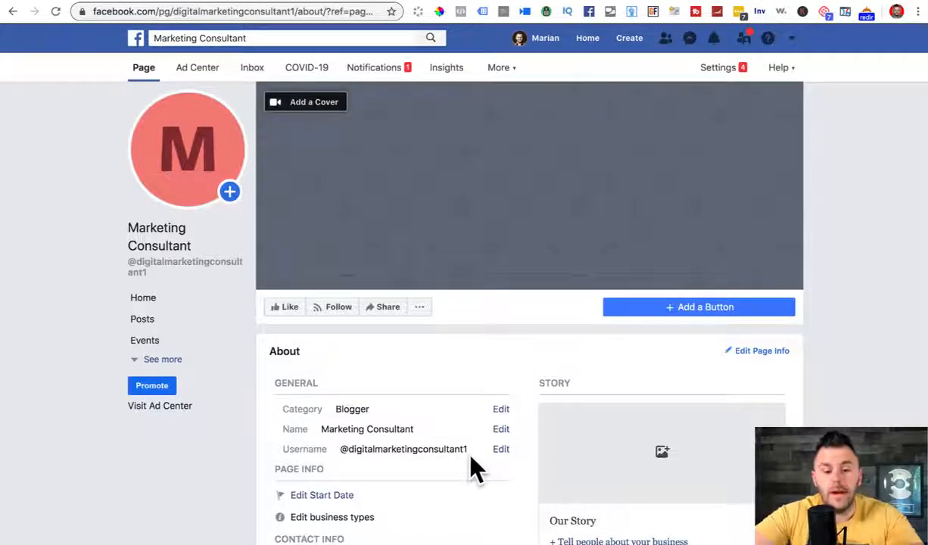
pyautogui.scroll(-3, 473, 469)
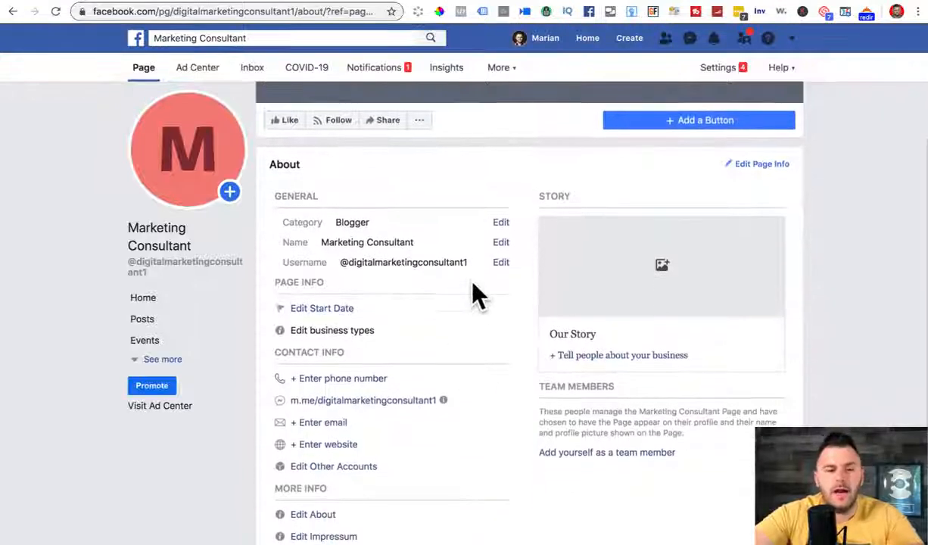
pyautogui.moveTo(464, 262); pyautogui.dragTo(470, 267)
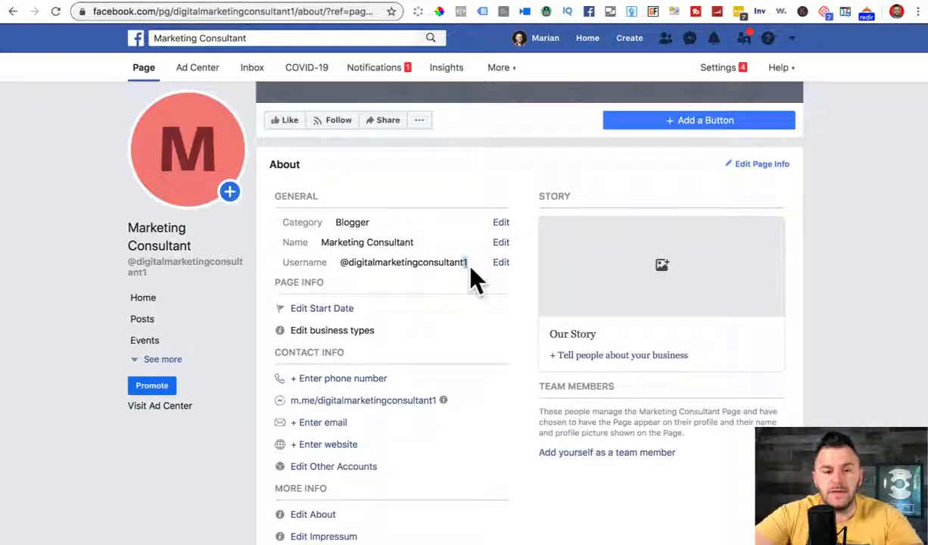
pyautogui.click(466, 261)
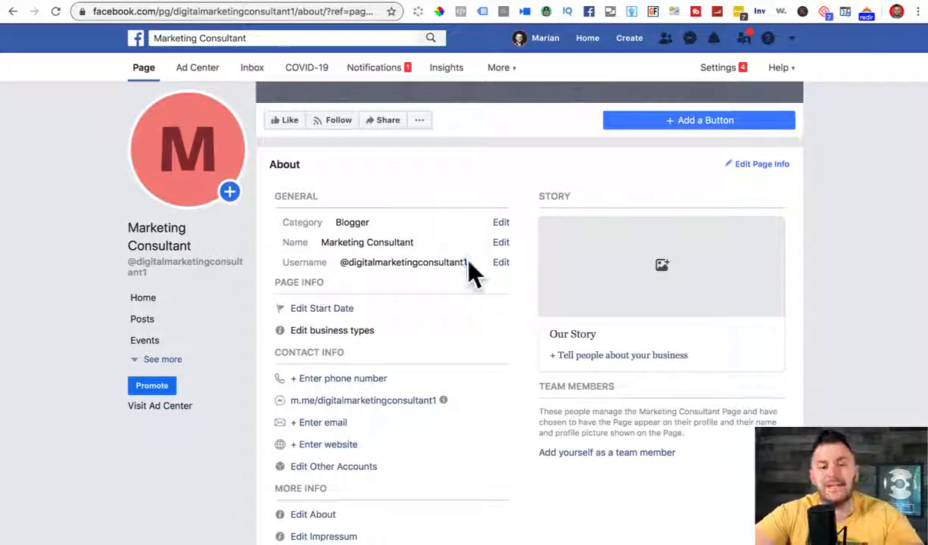
pyautogui.moveTo(282, 262); pyautogui.dragTo(341, 262)
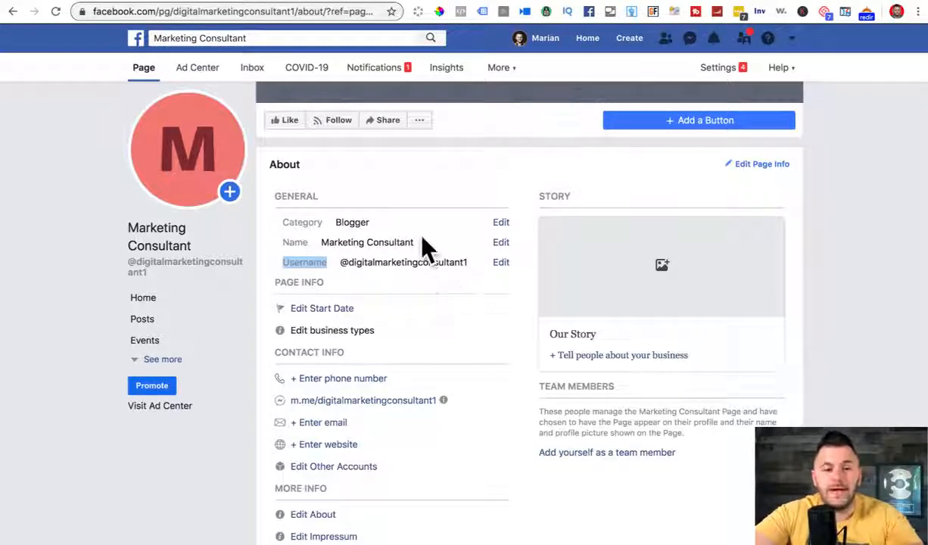
pyautogui.click(401, 242)
pyautogui.scroll(1, 375, 235)
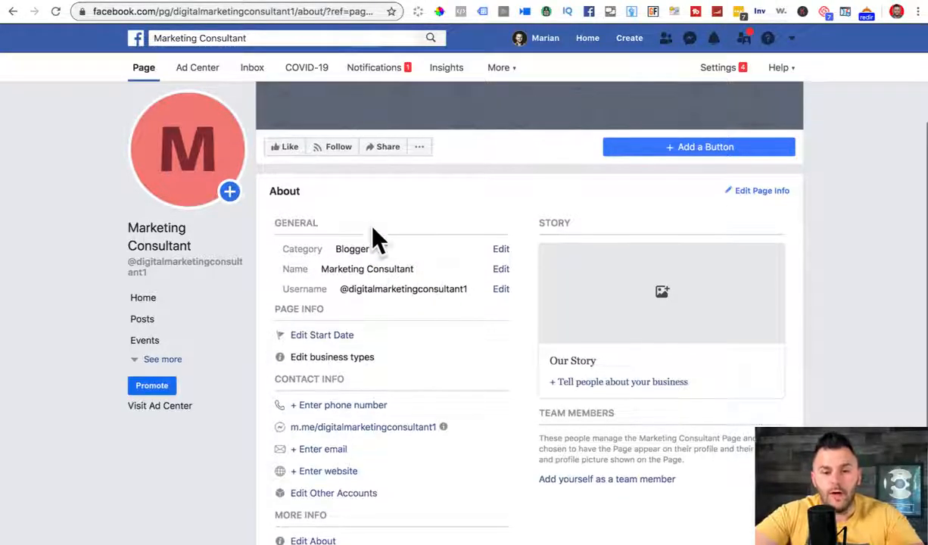
# Step: Add Public Figure and Entrepreneur as Page categories
pyautogui.click(502, 250)
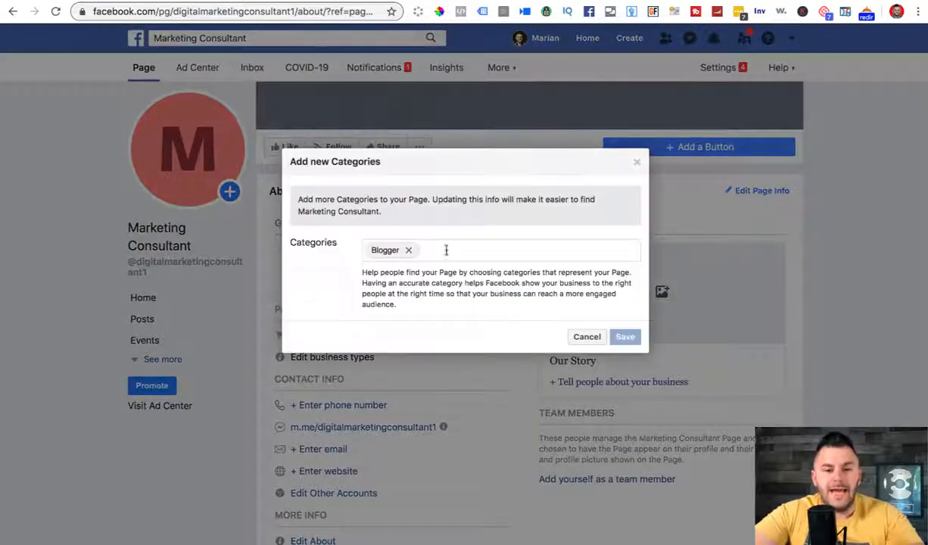
pyautogui.click(446, 255)
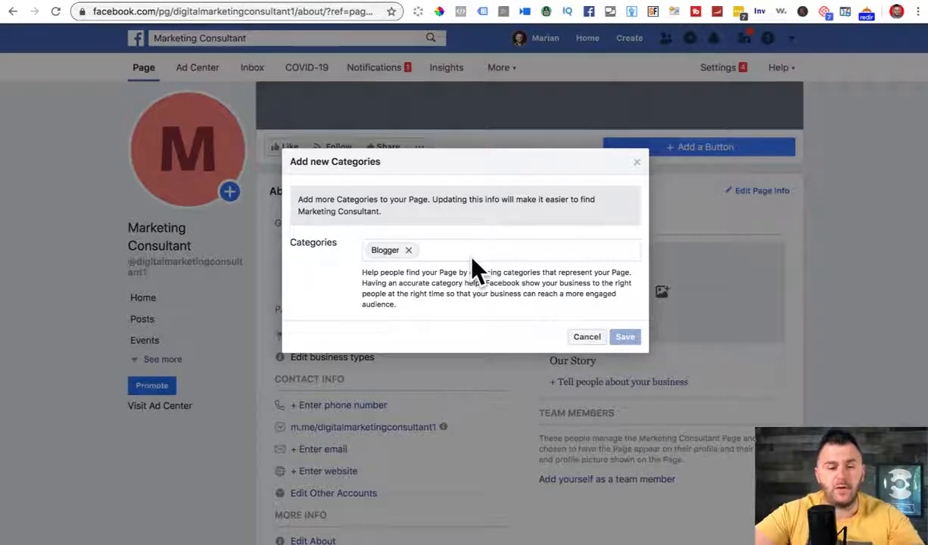
pyautogui.write('p')
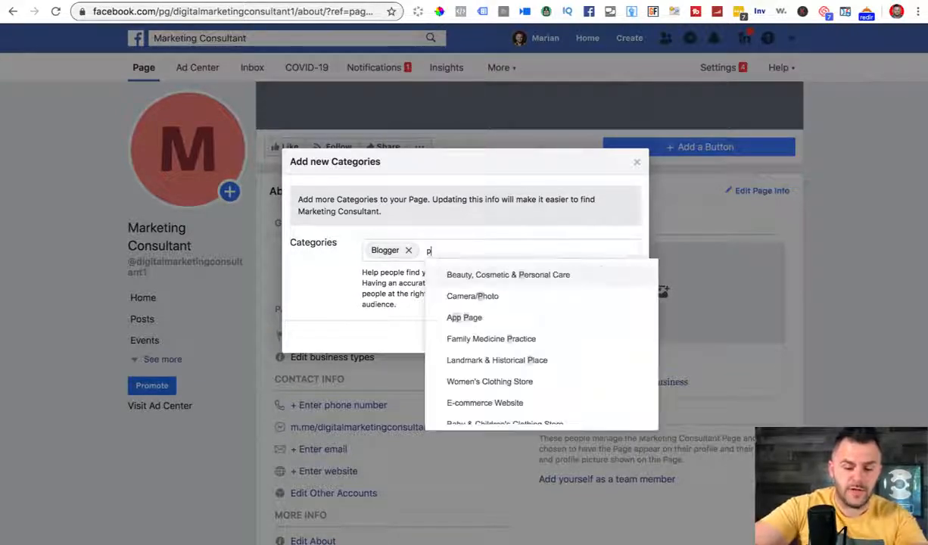
pyautogui.write('ublic')
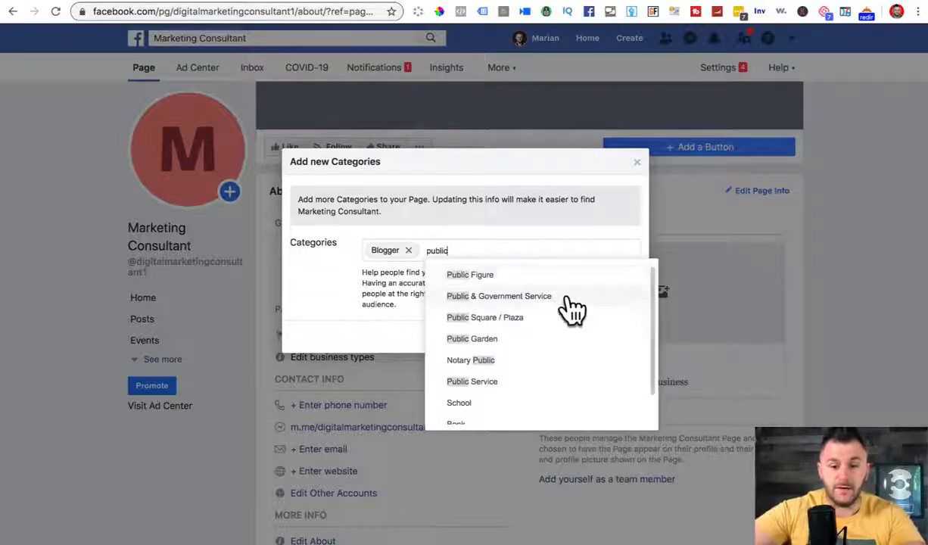
pyautogui.click(487, 277)
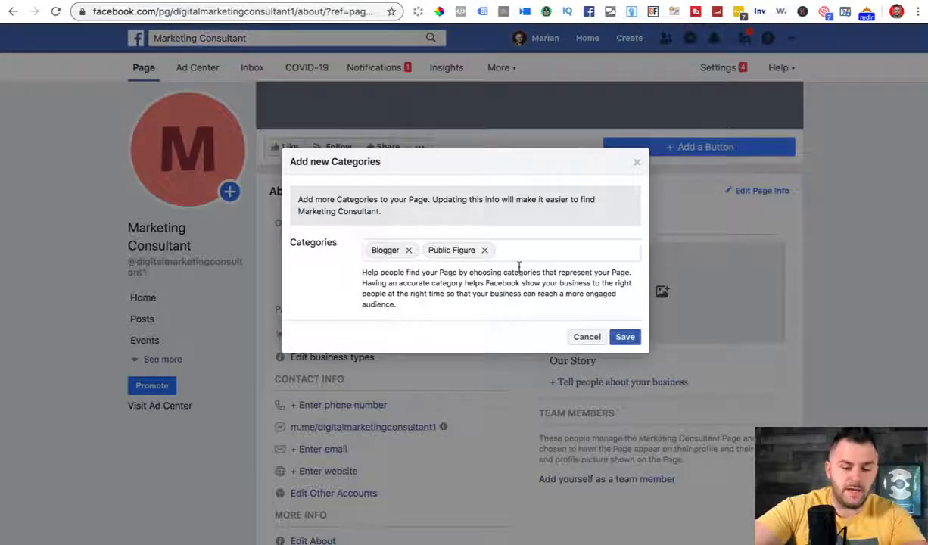
pyautogui.write('influ')
pyautogui.press('BackSpace')
pyautogui.press('BackSpace')
pyautogui.press('BackSpace')
pyautogui.press('BackSpace')
pyautogui.press('BackSpace')
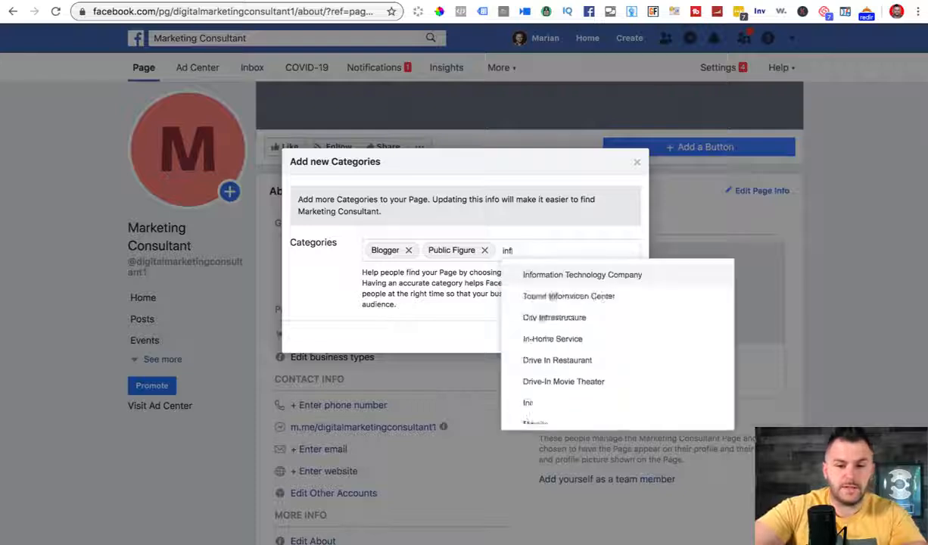
pyautogui.write('entre')
pyautogui.click(509, 266)
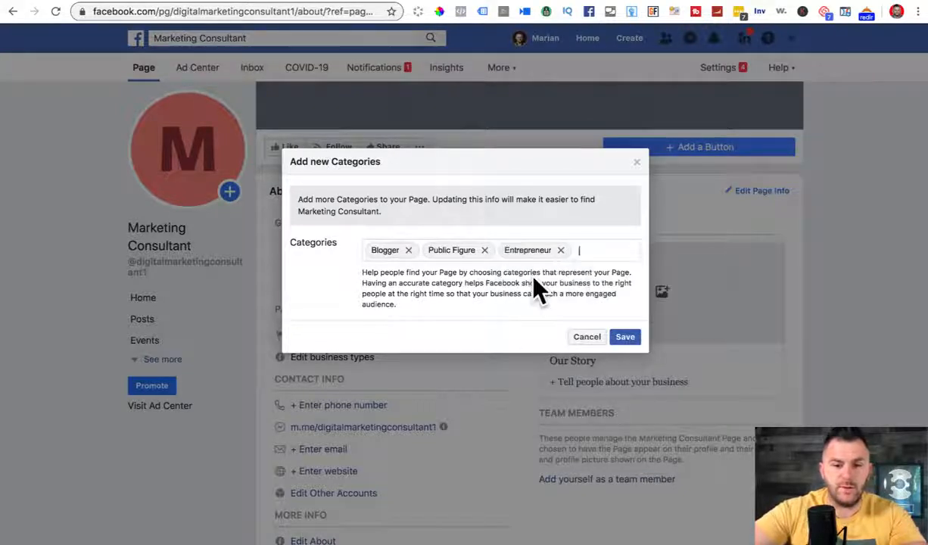
# Step: Move Blogger to the last category slot and save the categories
pyautogui.click(408, 251)
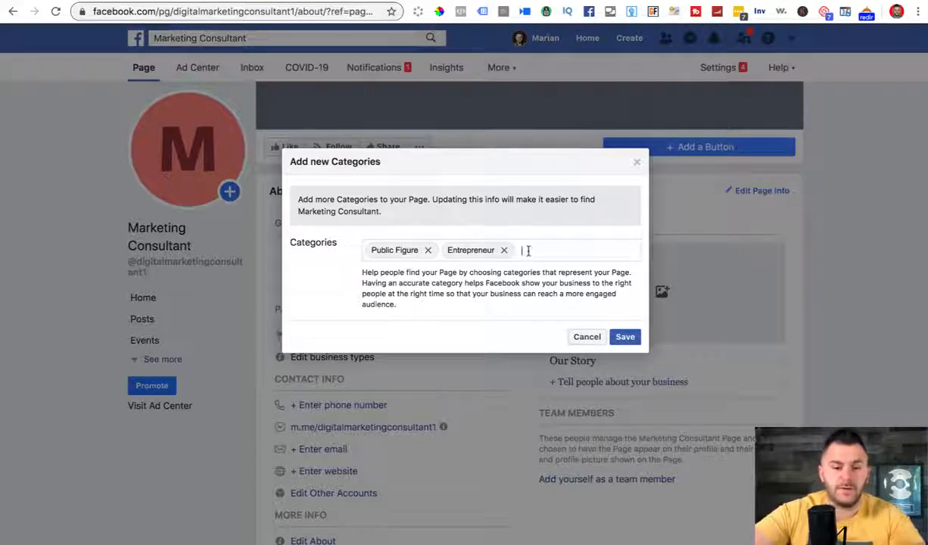
pyautogui.write('blogg')
pyautogui.click(543, 272)
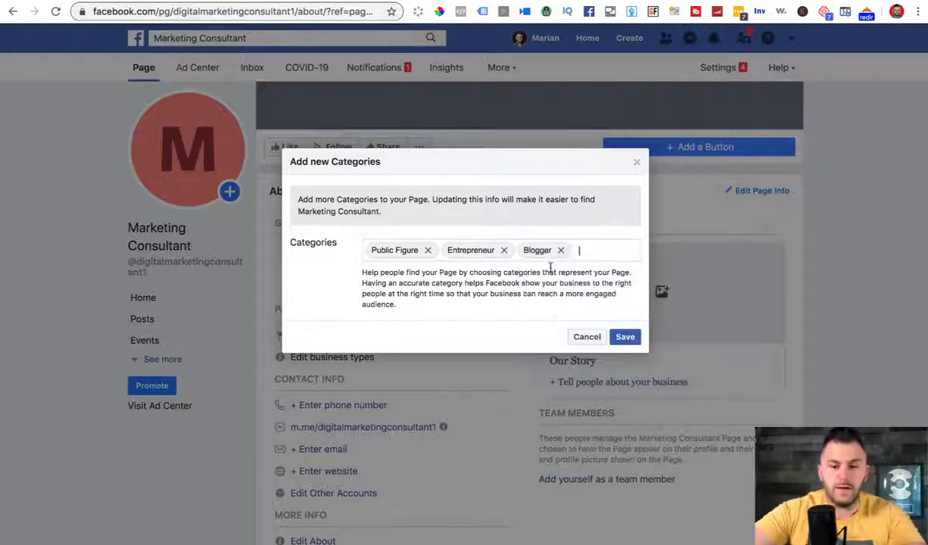
pyautogui.click(632, 339)
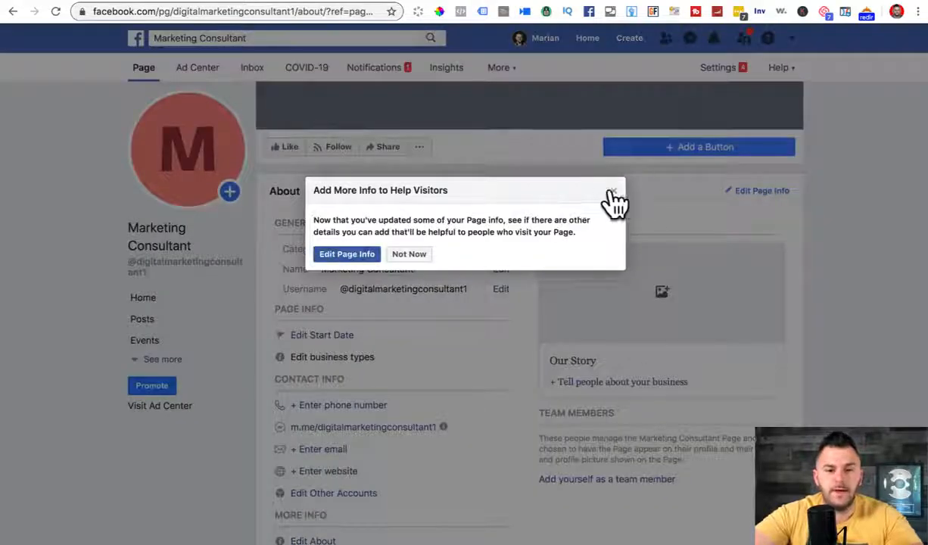
pyautogui.click(407, 256)
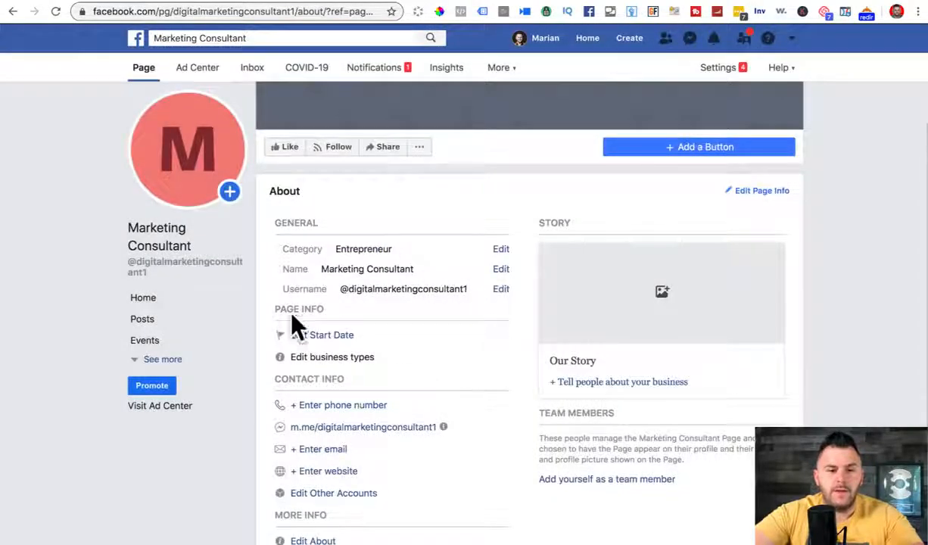
# Step: Set the Page's start date type to Founded
pyautogui.scroll(-1, 344, 356)
pyautogui.scroll(-1, 344, 355)
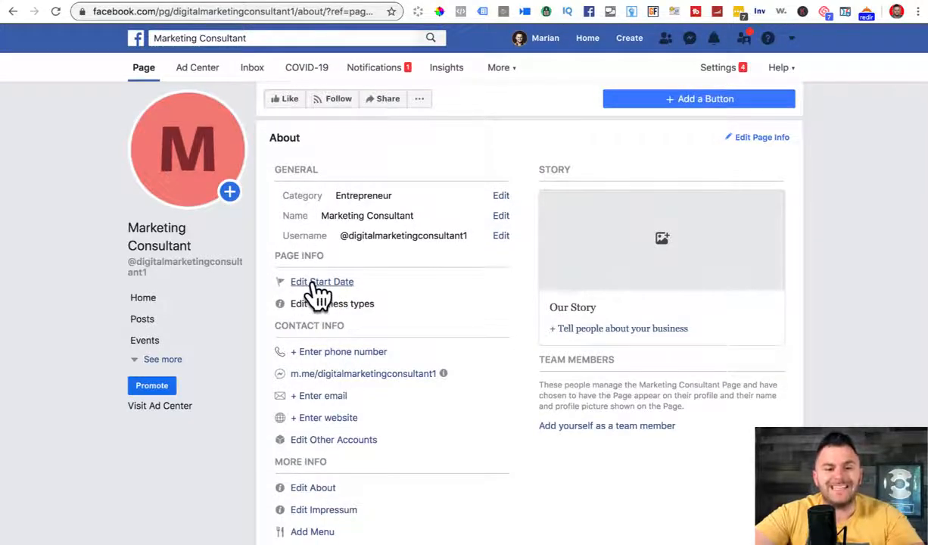
pyautogui.click(314, 286)
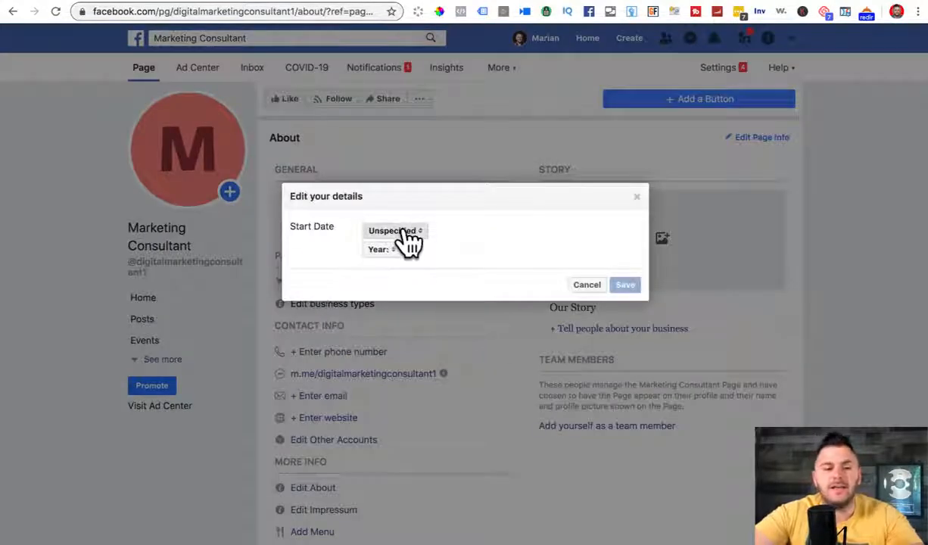
pyautogui.click(405, 233)
pyautogui.click(407, 264)
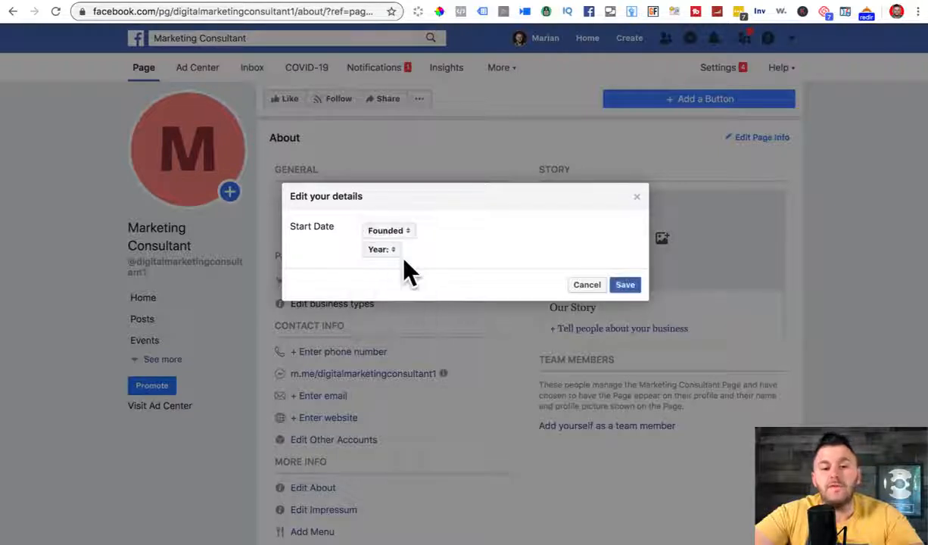
pyautogui.click(390, 231)
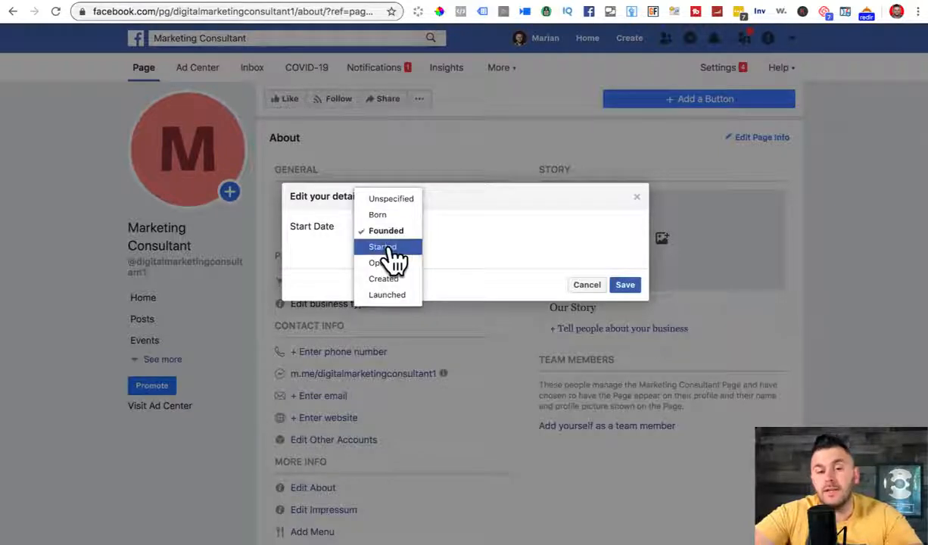
pyautogui.click(401, 231)
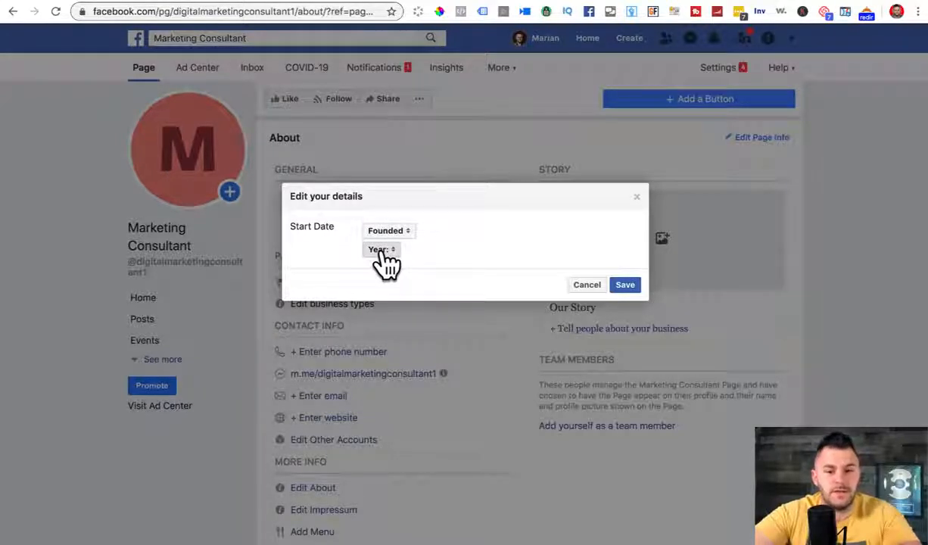
# Step: Pick 2020 as the founding year and January as the month, then save
pyautogui.click(384, 253)
pyautogui.click(381, 265)
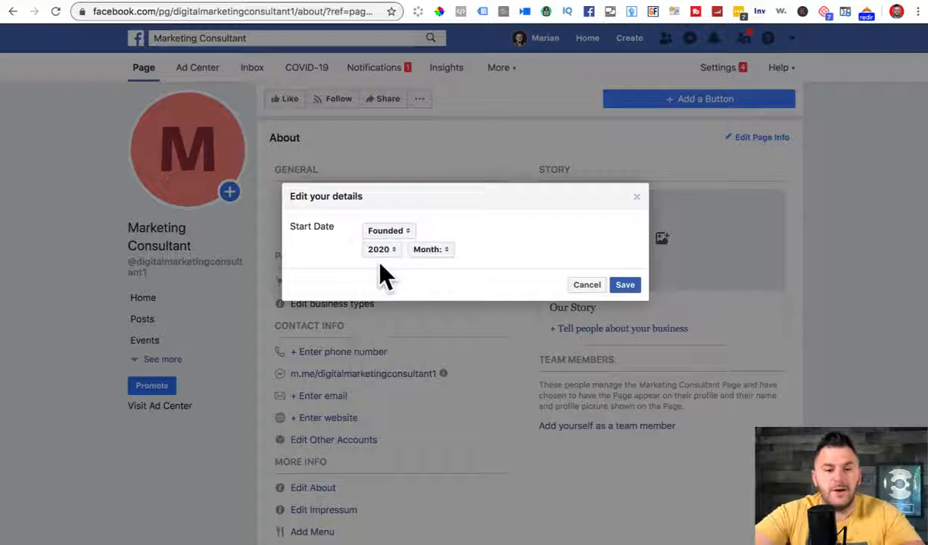
pyautogui.click(435, 252)
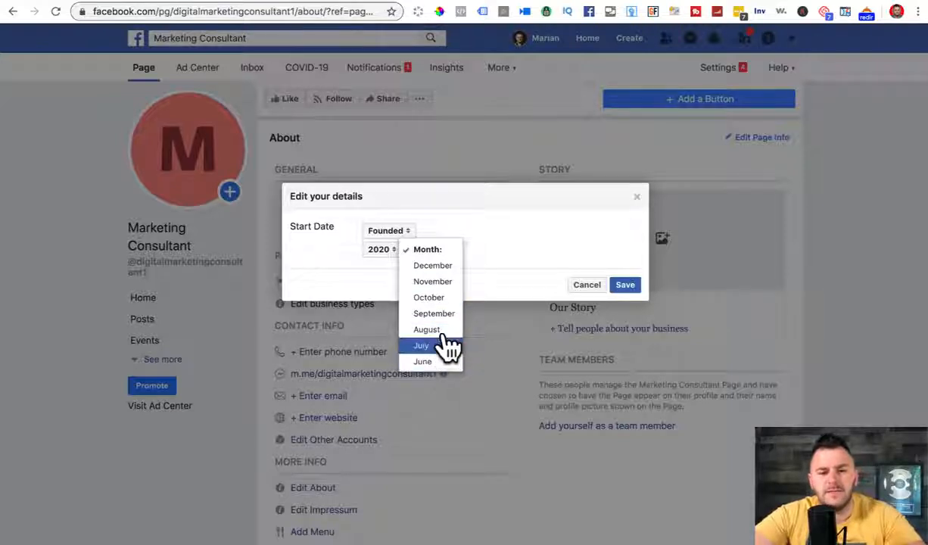
pyautogui.scroll(-1, 441, 352)
pyautogui.scroll(1, 441, 349)
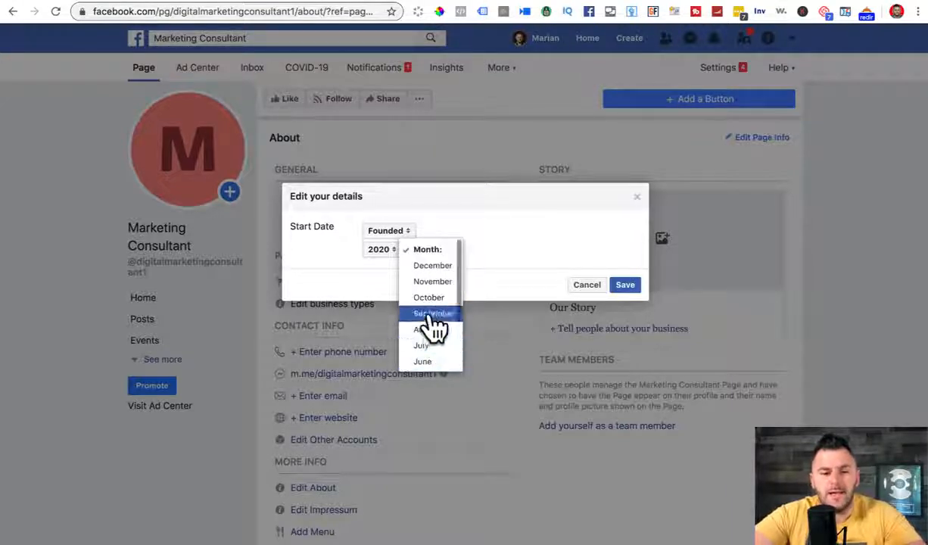
pyautogui.scroll(-3, 432, 327)
pyautogui.scroll(3, 435, 325)
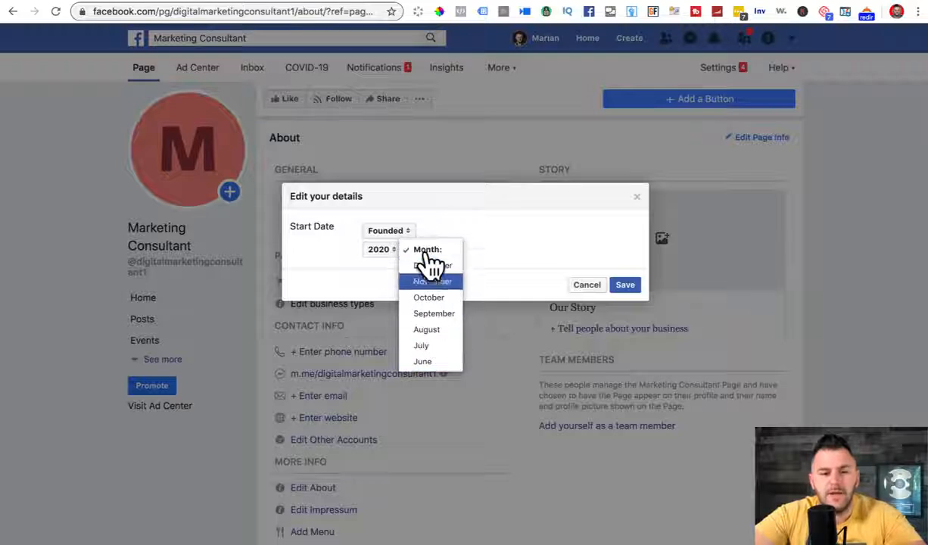
pyautogui.scroll(-1, 431, 259)
pyautogui.scroll(-3, 430, 263)
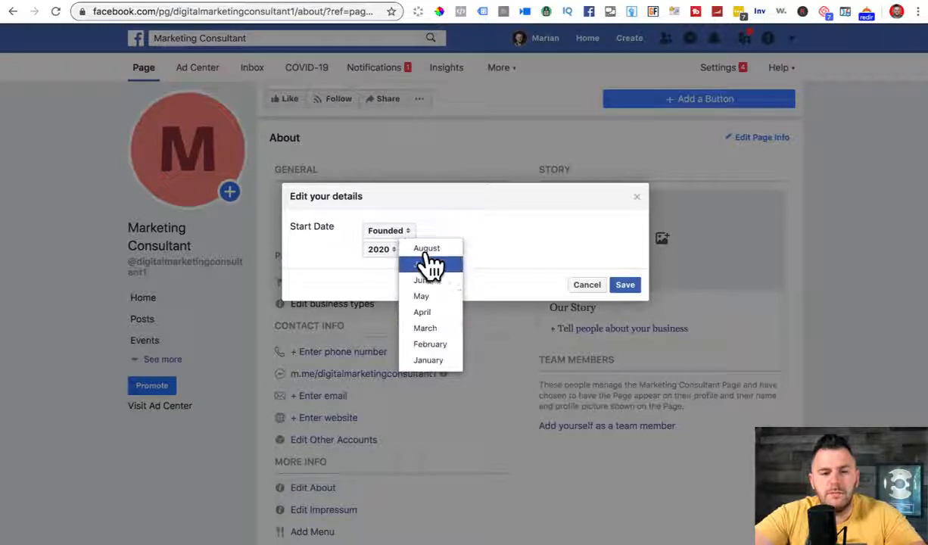
pyautogui.click(428, 361)
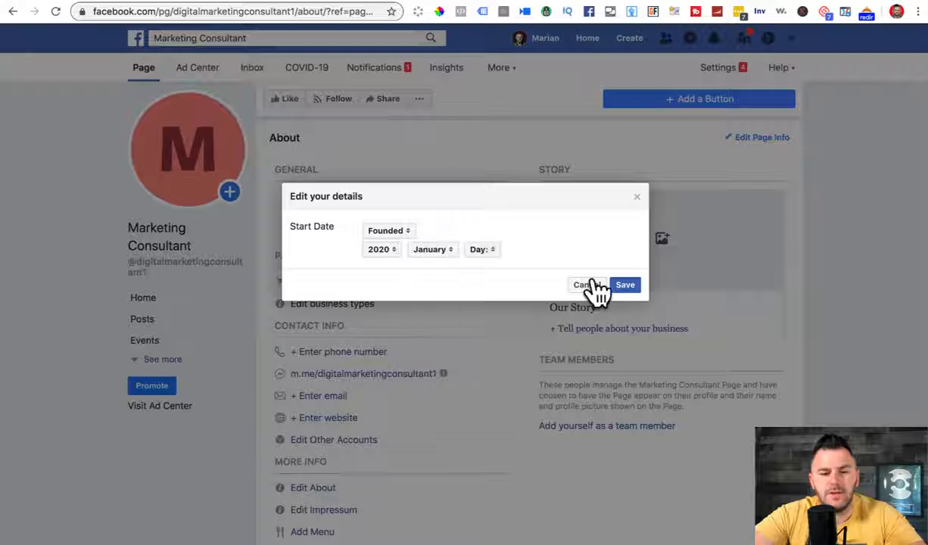
pyautogui.click(622, 286)
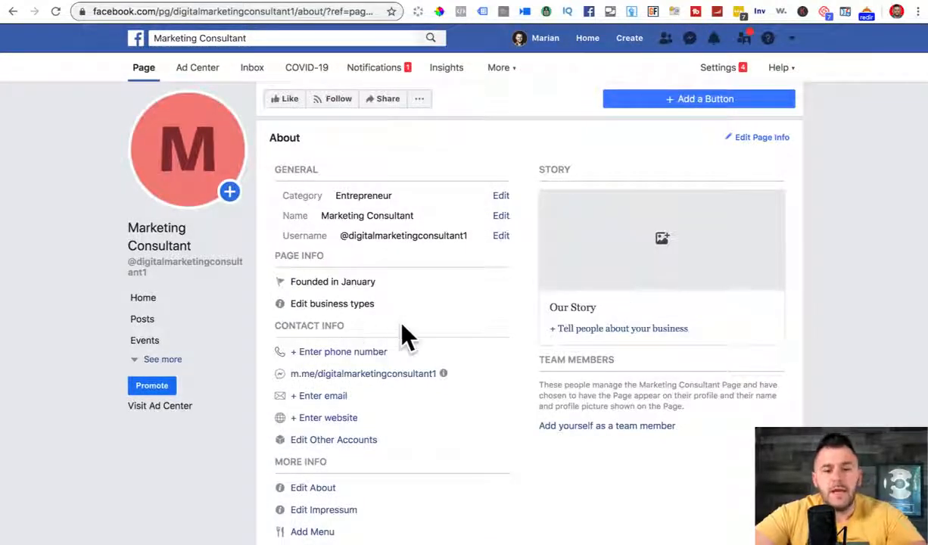
pyautogui.scroll(-2, 402, 329)
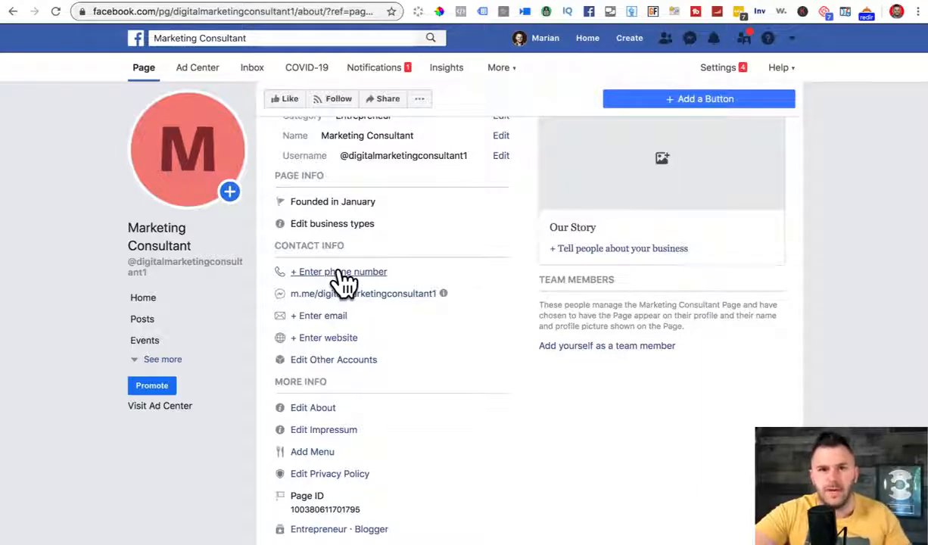
# Step: Add the team's contact email address to the Page and save it
pyautogui.click(326, 319)
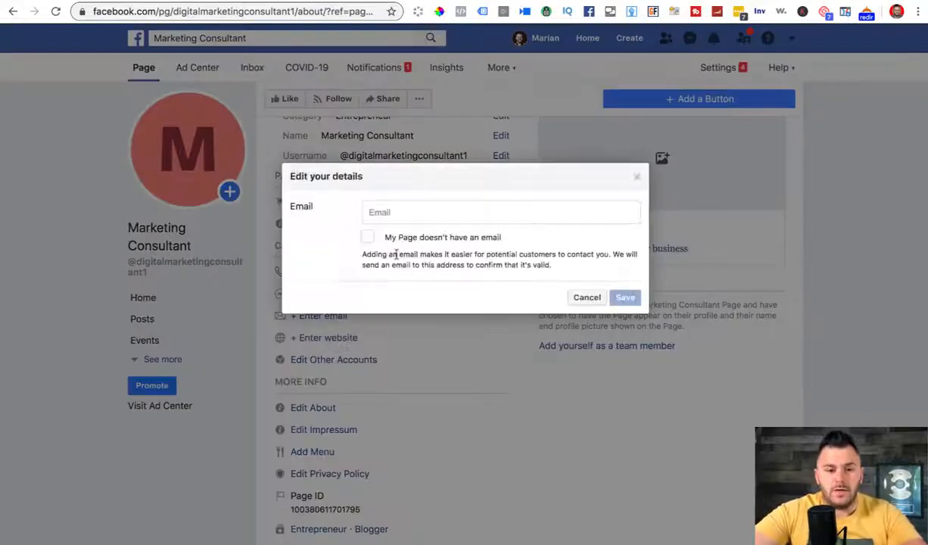
pyautogui.click(406, 214)
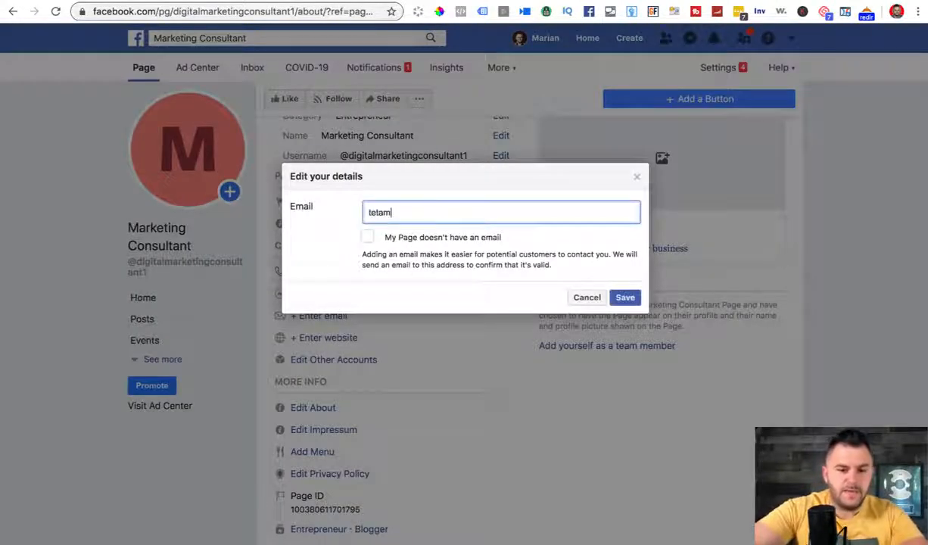
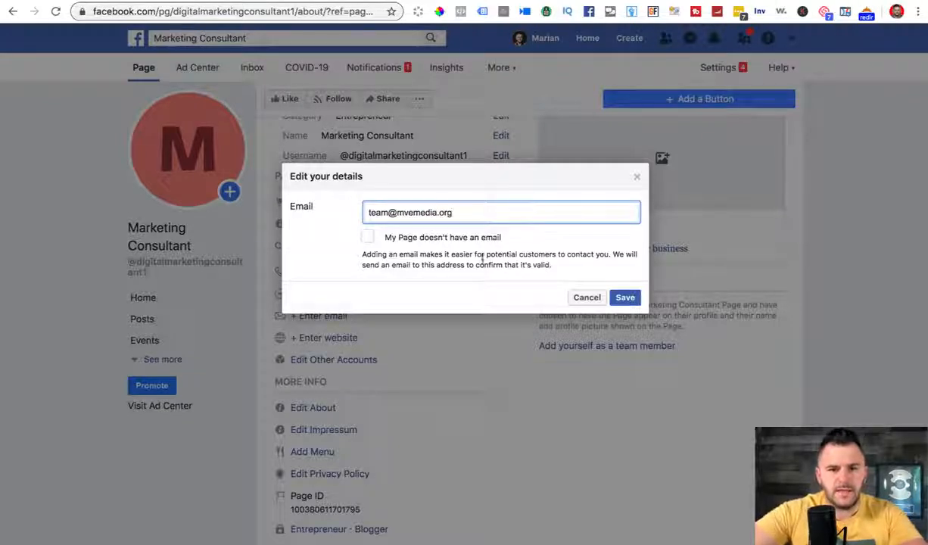
pyautogui.click(626, 298)
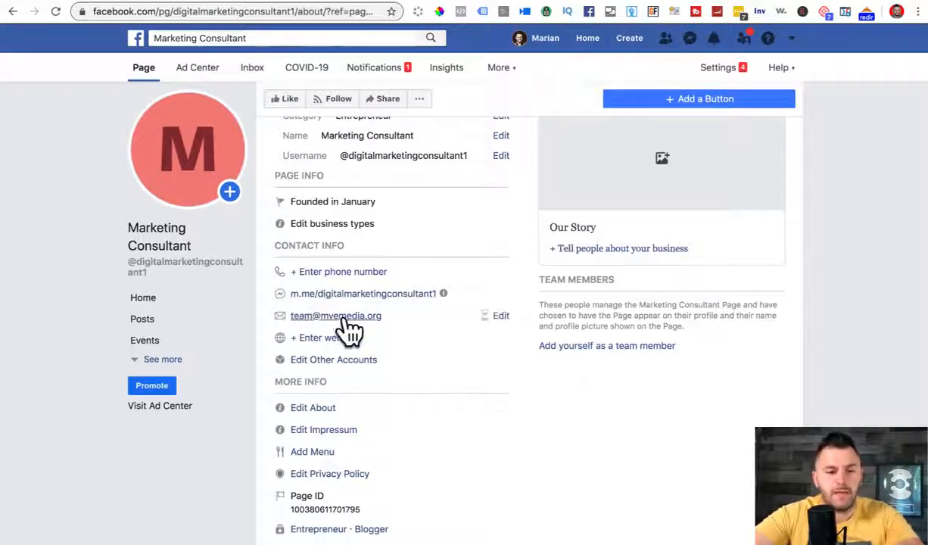
# Step: Enter the creator's website address ending in /training as the Page website
pyautogui.click(324, 339)
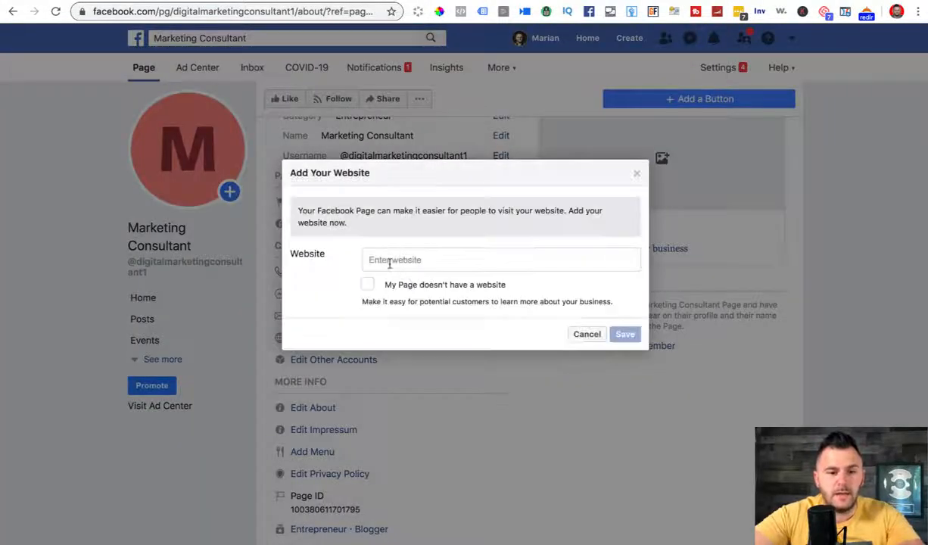
pyautogui.click(389, 262)
pyautogui.write('marainv')
pyautogui.press('BackSpace')
pyautogui.press('BackSpace')
pyautogui.press('BackSpace')
pyautogui.press('BackSpace')
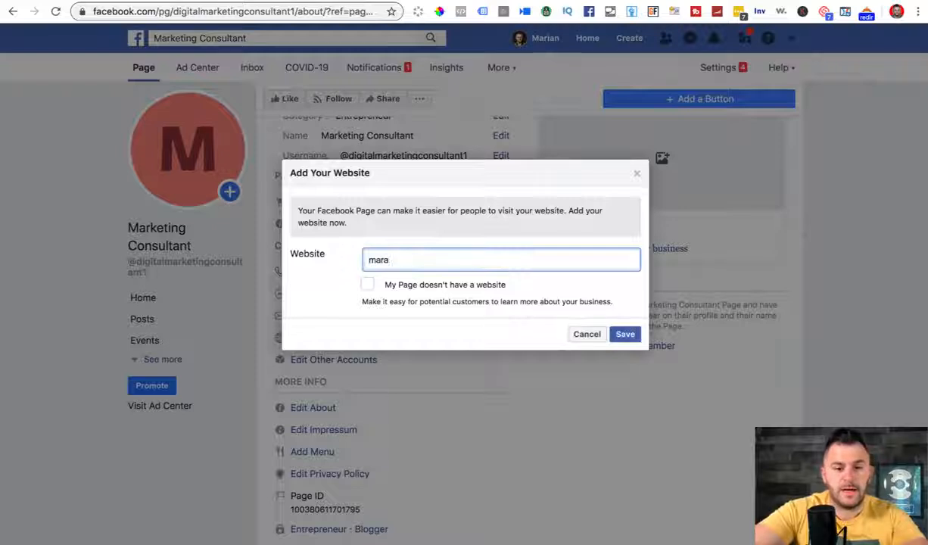
pyautogui.write('ianvesanu.com/training')
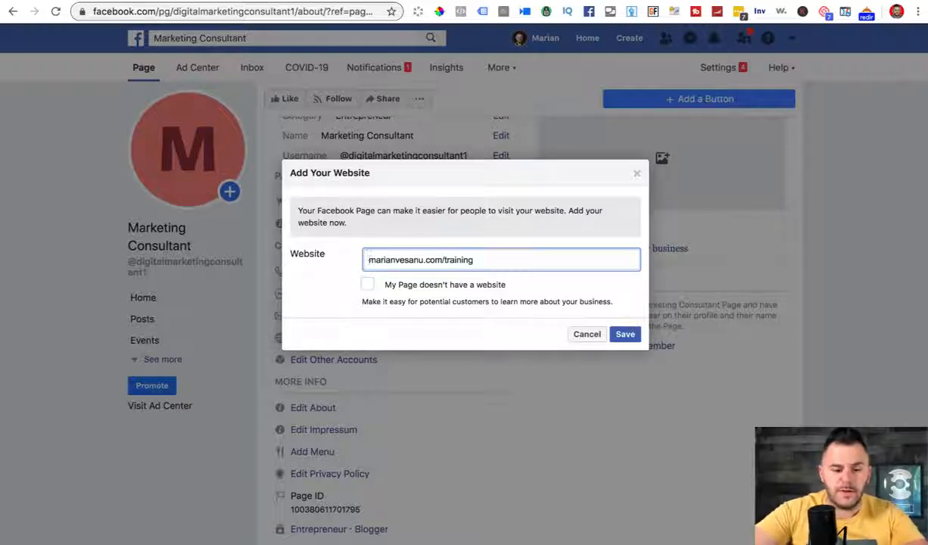
pyautogui.write('www.')
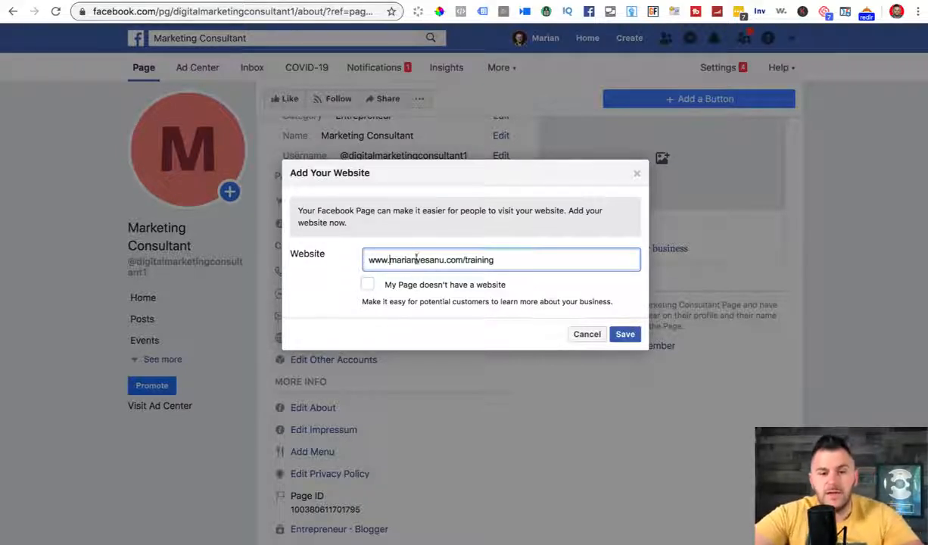
pyautogui.moveTo(368, 259); pyautogui.dragTo(469, 261)
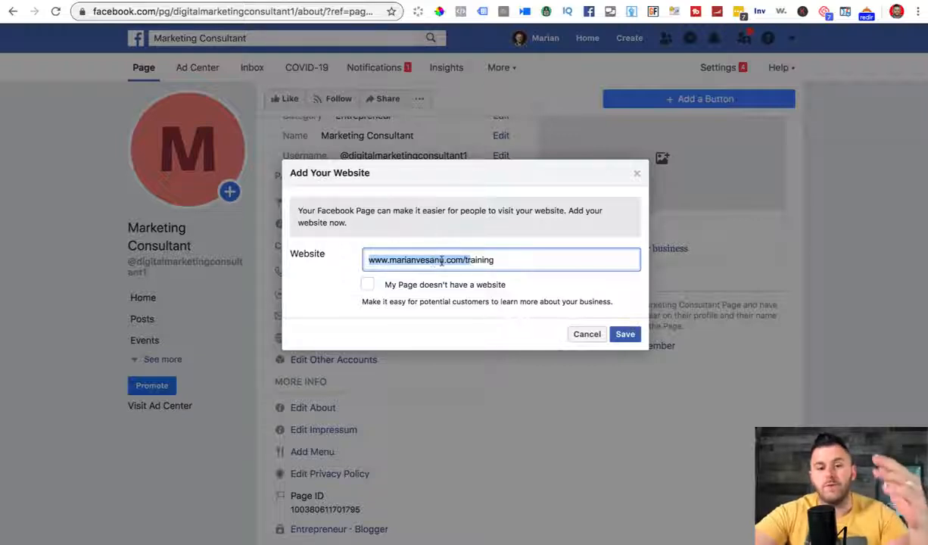
pyautogui.click(503, 260)
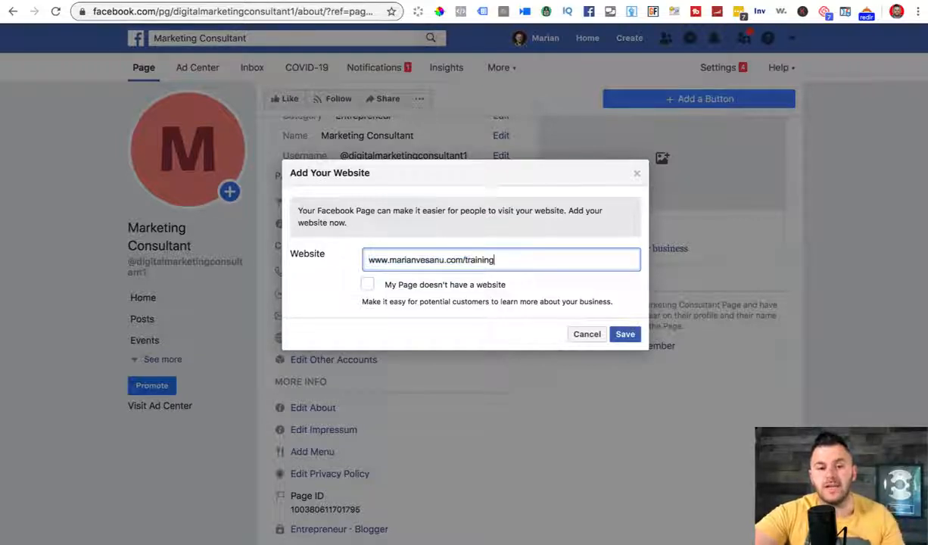
pyautogui.click(625, 334)
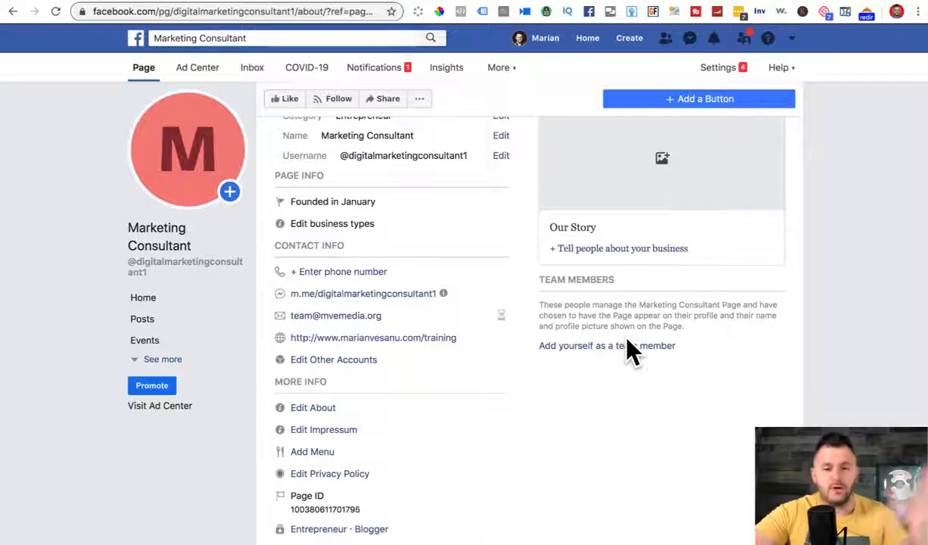
# Step: Add the creator's Instagram and YouTube accounts, then open the Page description editor
pyautogui.click(350, 363)
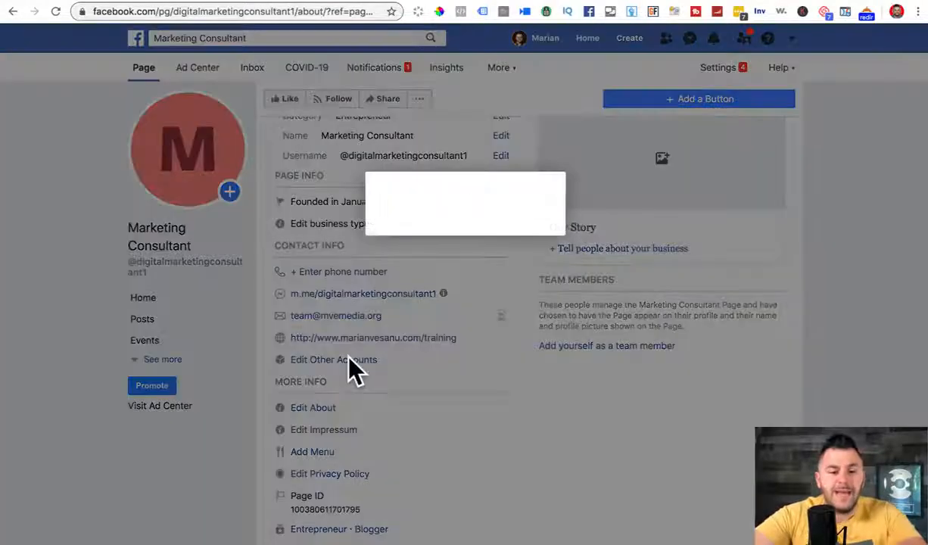
pyautogui.click(376, 227)
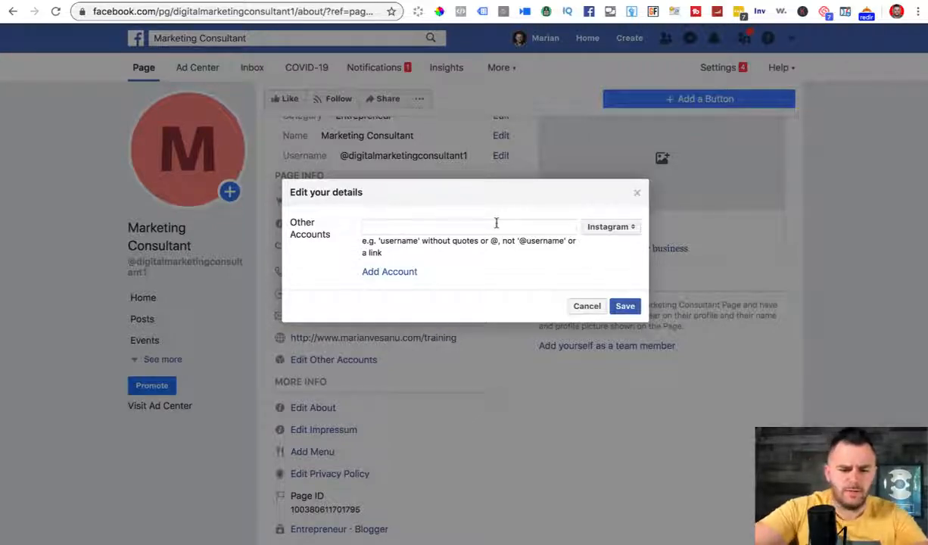
pyautogui.write('marianvesanu')
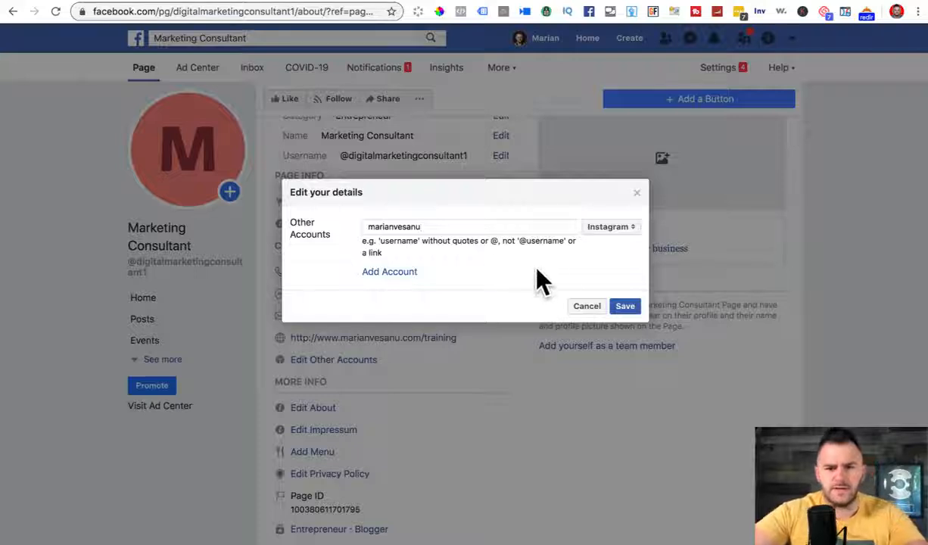
pyautogui.click(382, 272)
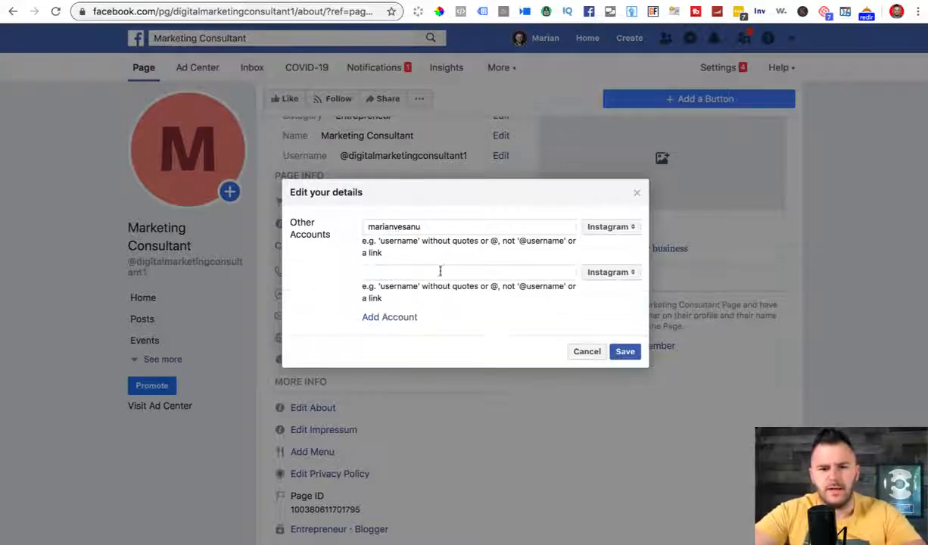
pyautogui.click(611, 272)
pyautogui.click(614, 319)
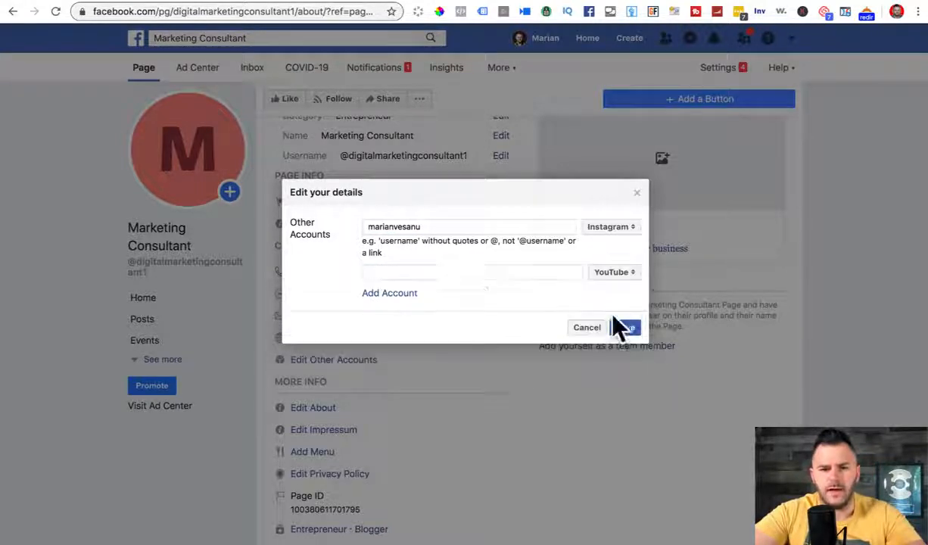
pyautogui.write('marianvesanu')
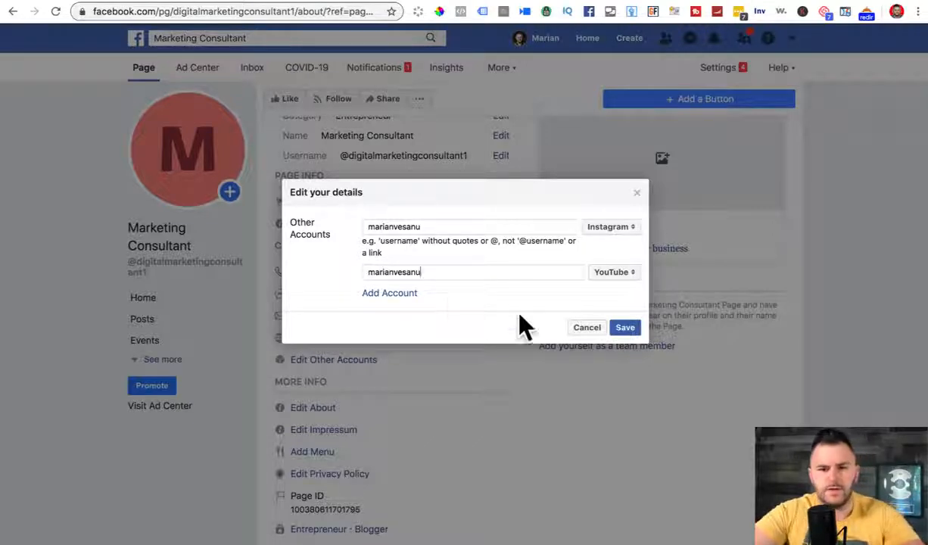
pyautogui.click(625, 328)
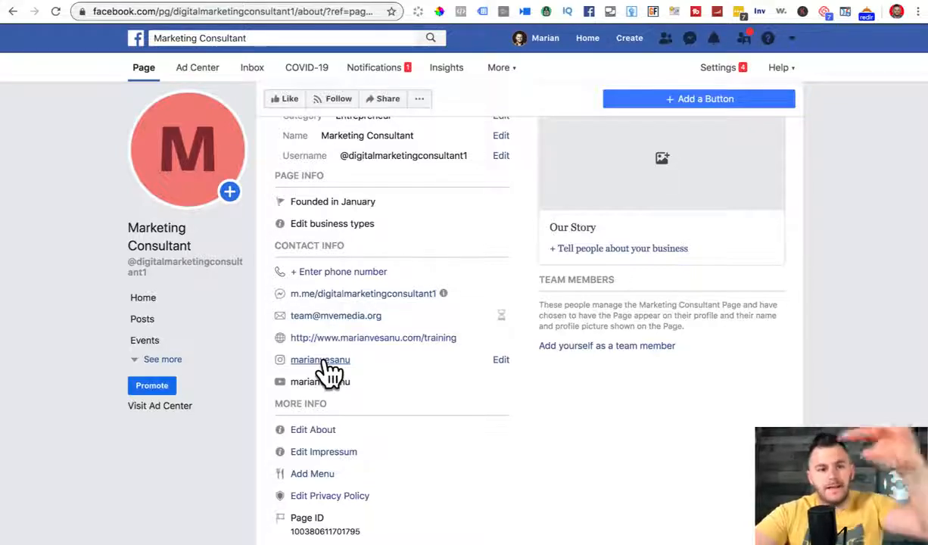
pyautogui.scroll(-2, 395, 379)
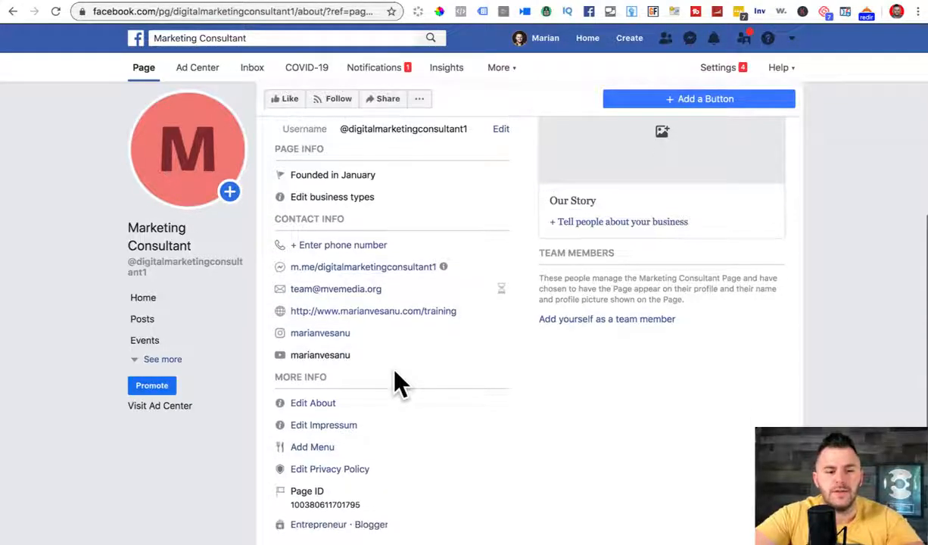
pyautogui.click(332, 344)
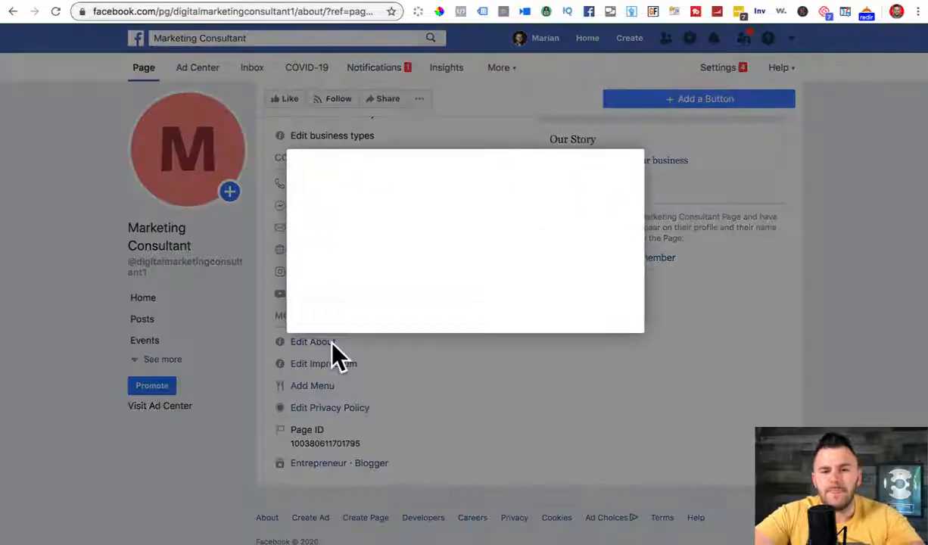
# Step: Copy the 'Entrepreneur | Digital Marketer | Keynote Speaker' tagline from the personal Page's About, then reopen the description editor
pyautogui.click(586, 348)
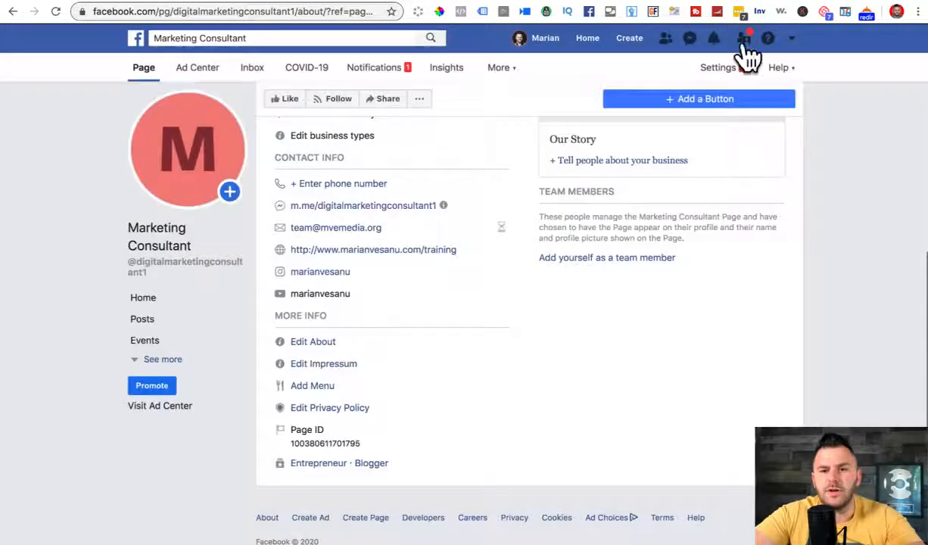
pyautogui.click(721, 1)
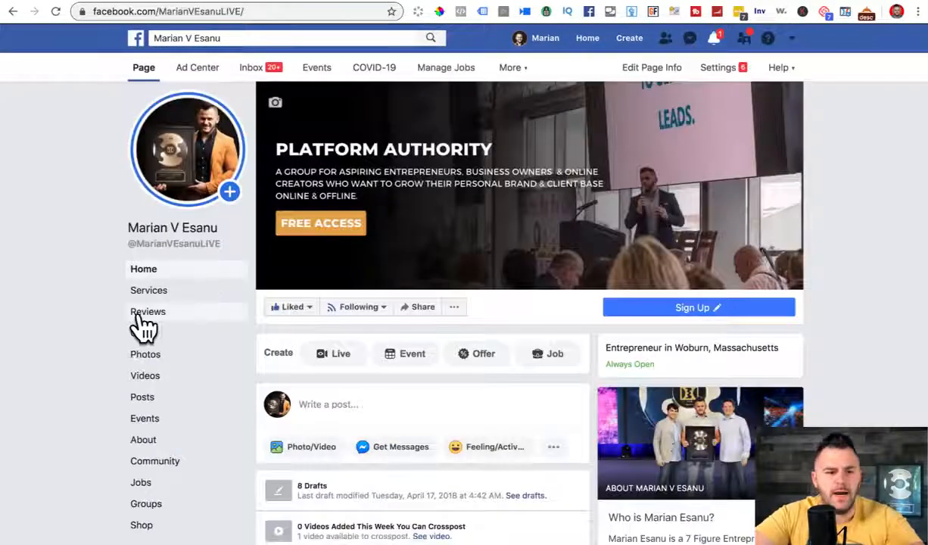
pyautogui.click(151, 441)
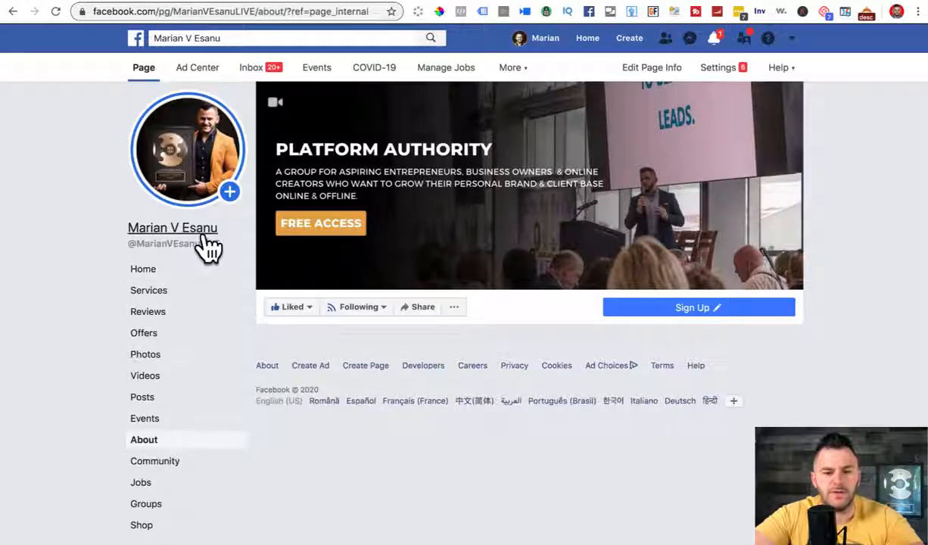
pyautogui.scroll(-6, 209, 245)
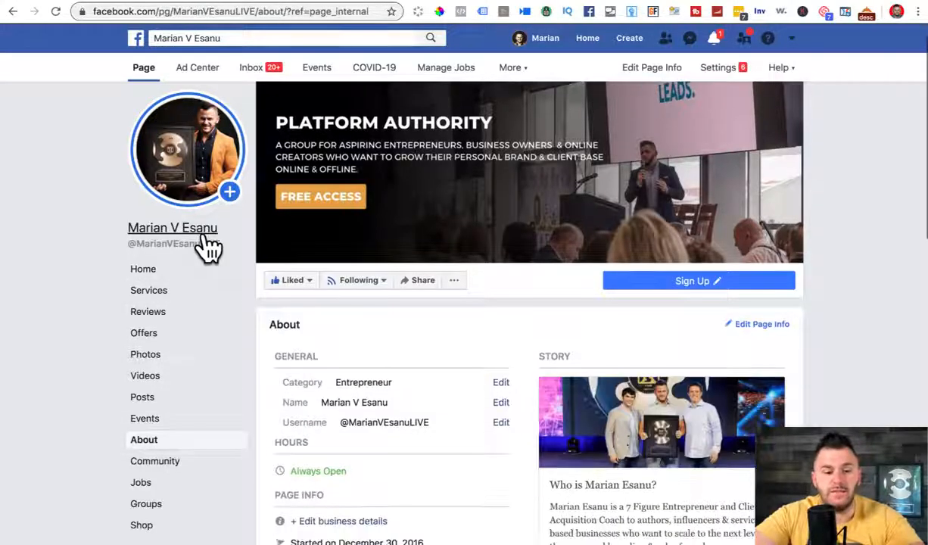
pyautogui.scroll(-3, 209, 244)
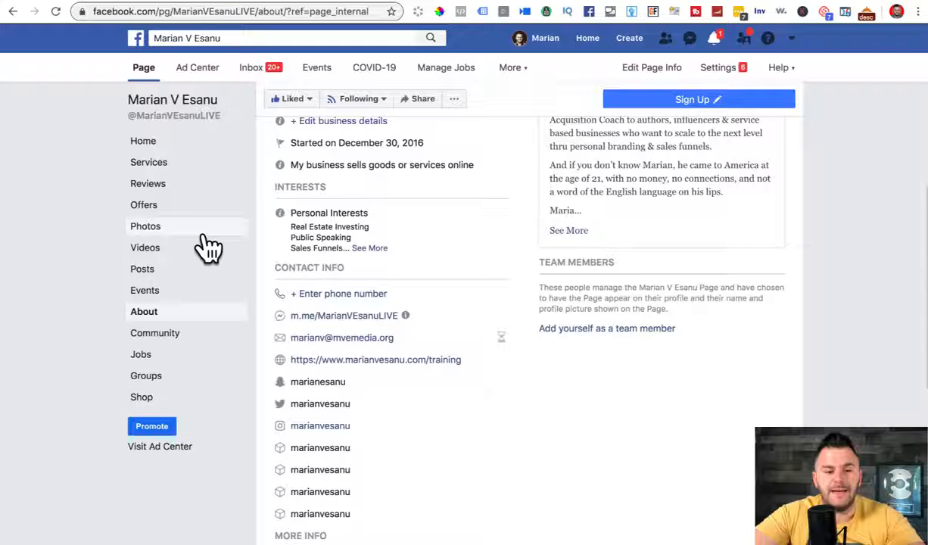
pyautogui.scroll(-2, 210, 245)
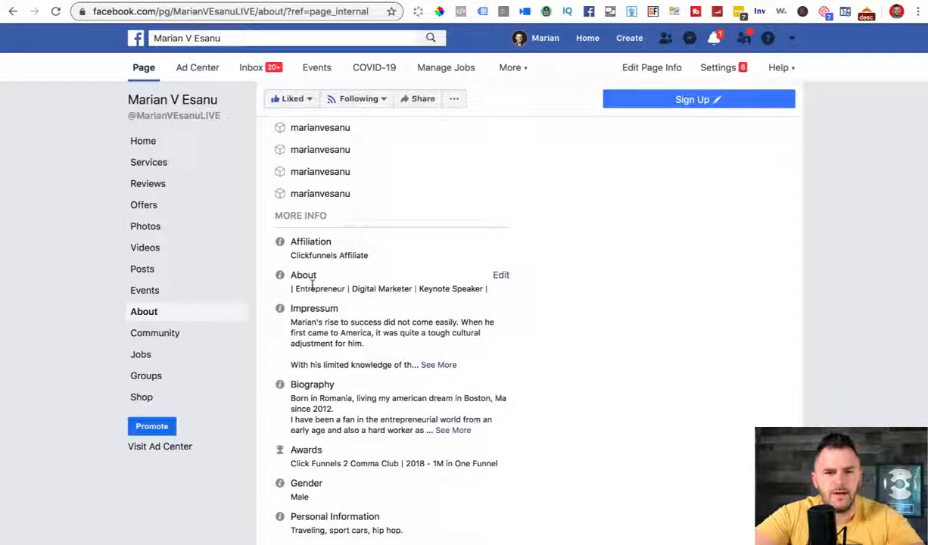
pyautogui.tripleClick(312, 285)
pyautogui.press('super+c')
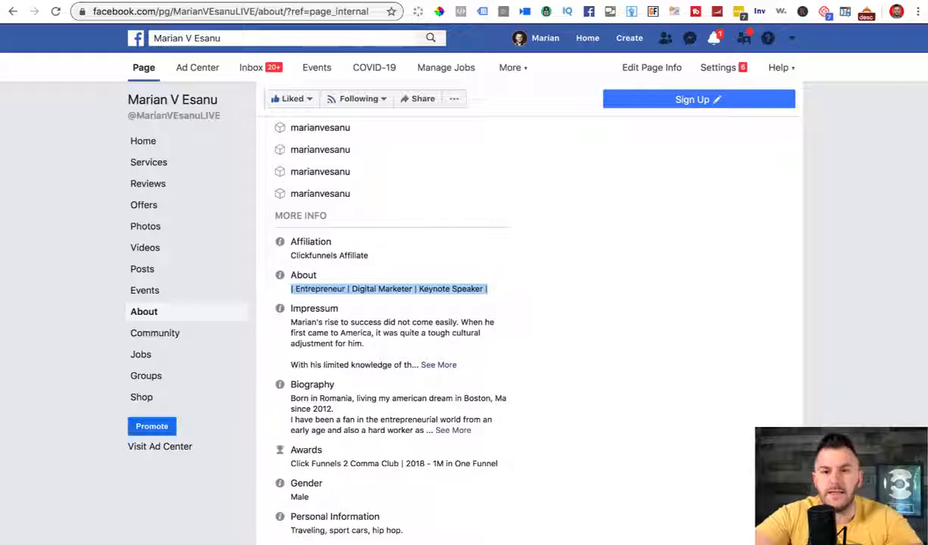
pyautogui.click(766, 1)
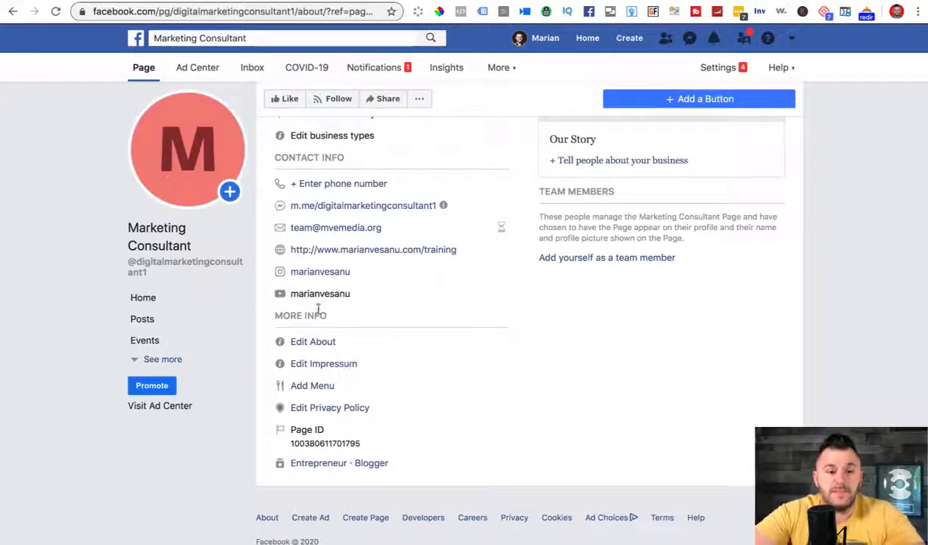
pyautogui.click(316, 342)
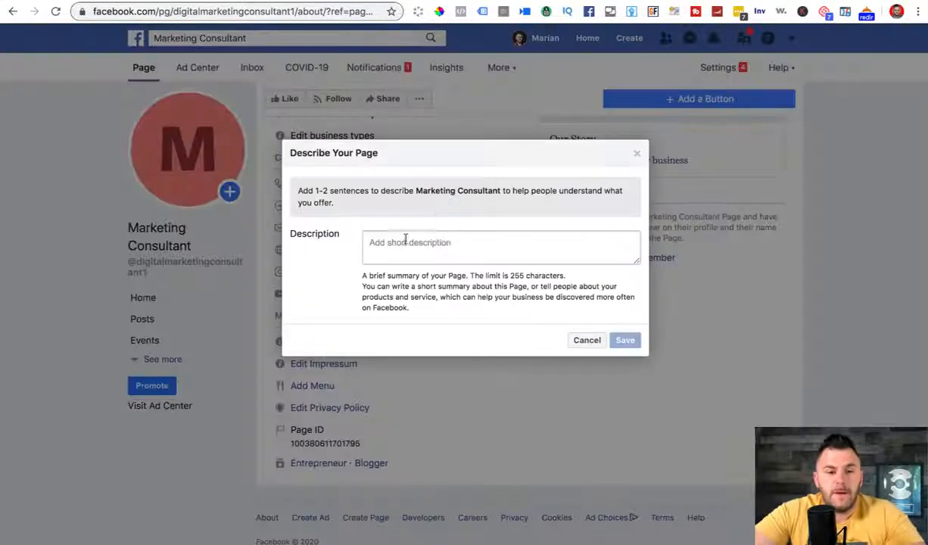
# Step: Save '| Entrepreneur | Digital Marketer | Keynote Speaker | Podcaster' as the Marketing Consultant page description
pyautogui.click(404, 239)
pyautogui.press('super+v')
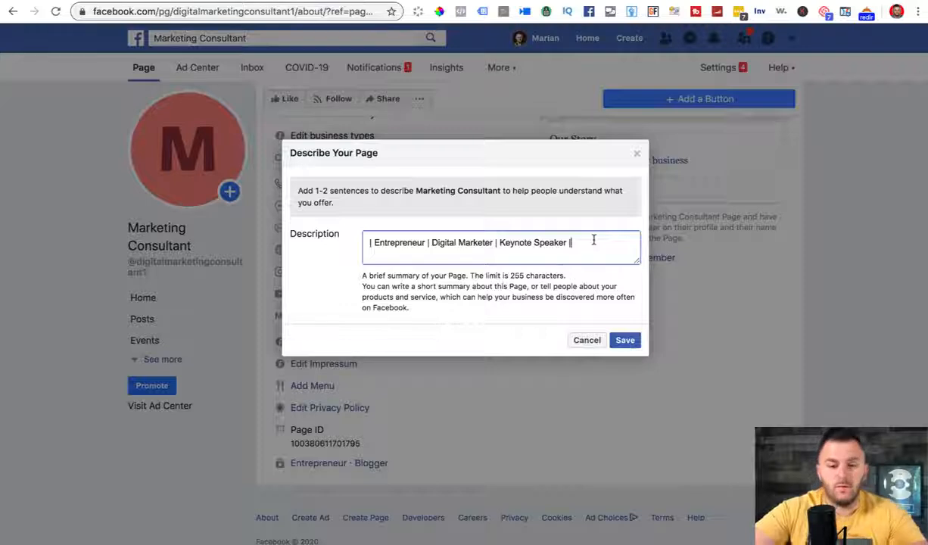
pyautogui.write('Podcaster')
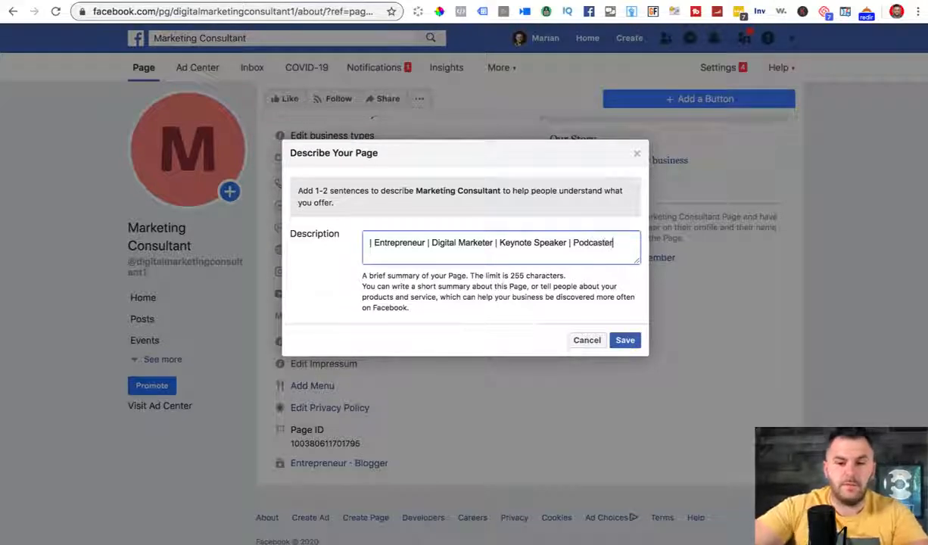
pyautogui.click(625, 341)
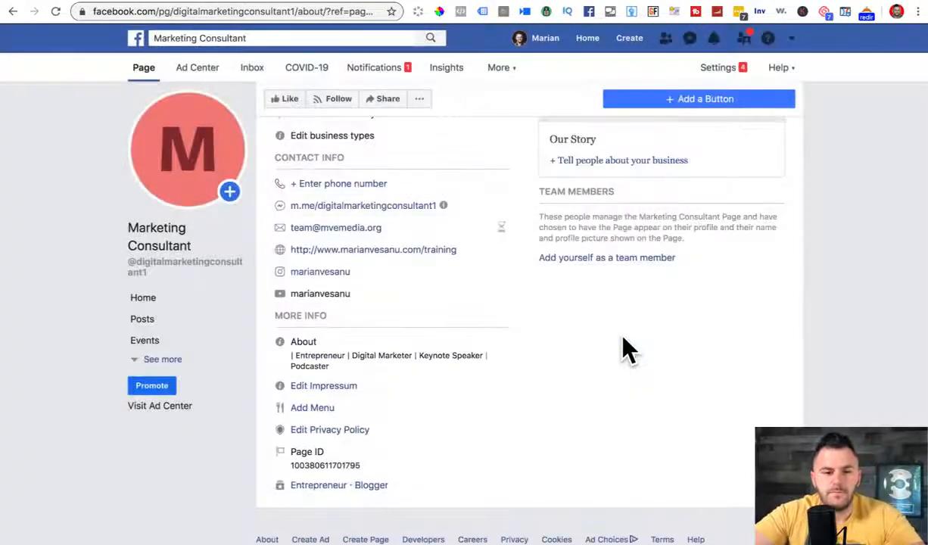
pyautogui.scroll(-1, 422, 284)
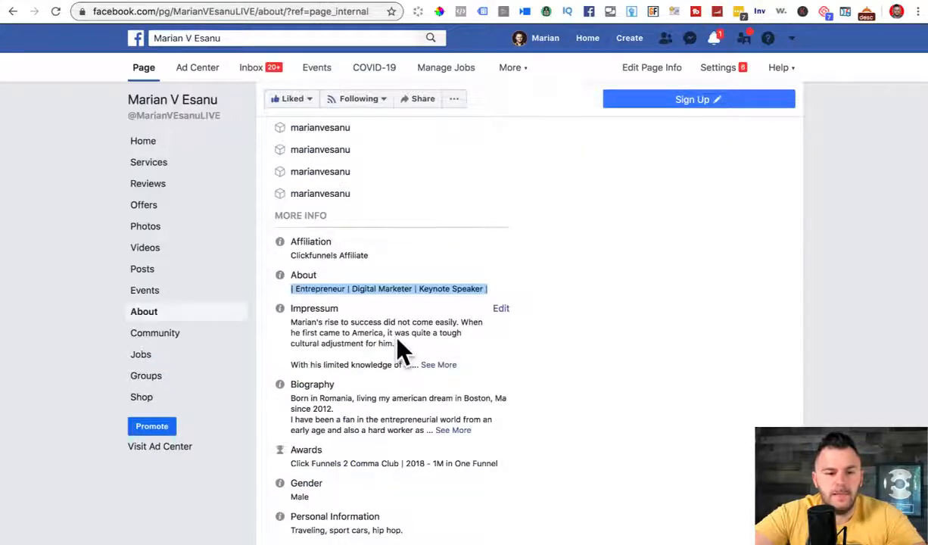
# Step: Paste the personal Page's first two Impressum sentences into the Marketing Consultant Impressum and save it
pyautogui.click(327, 328)
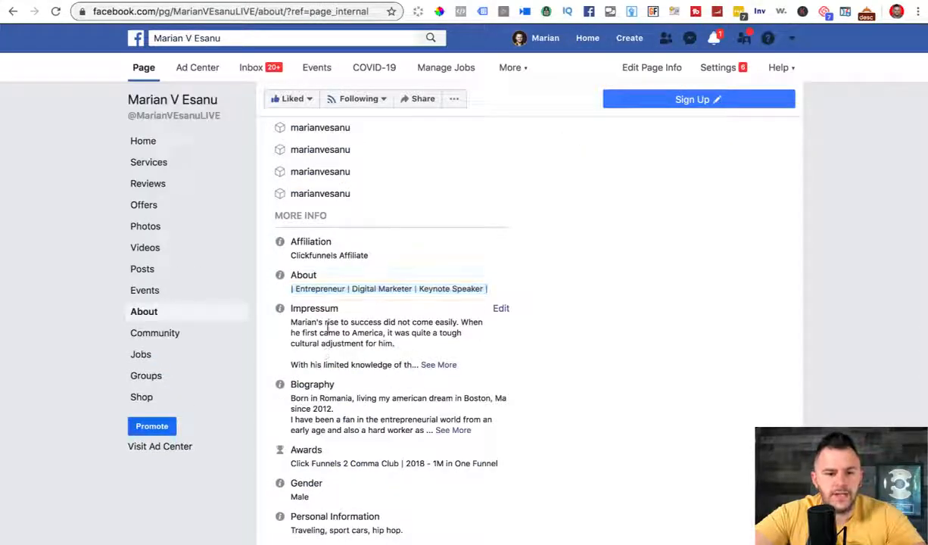
pyautogui.moveTo(291, 321); pyautogui.dragTo(413, 348)
pyautogui.hotkey('ctrl', 'c')
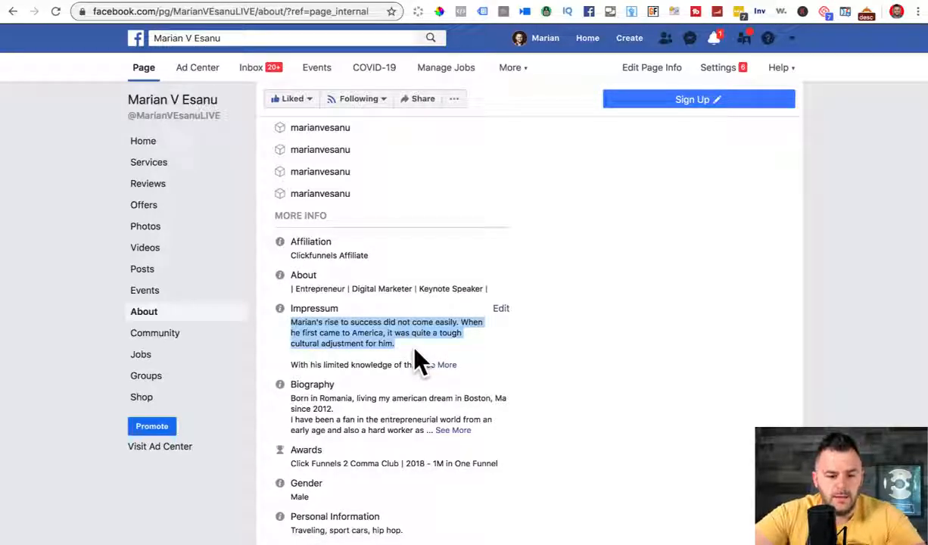
pyautogui.click(769, 1)
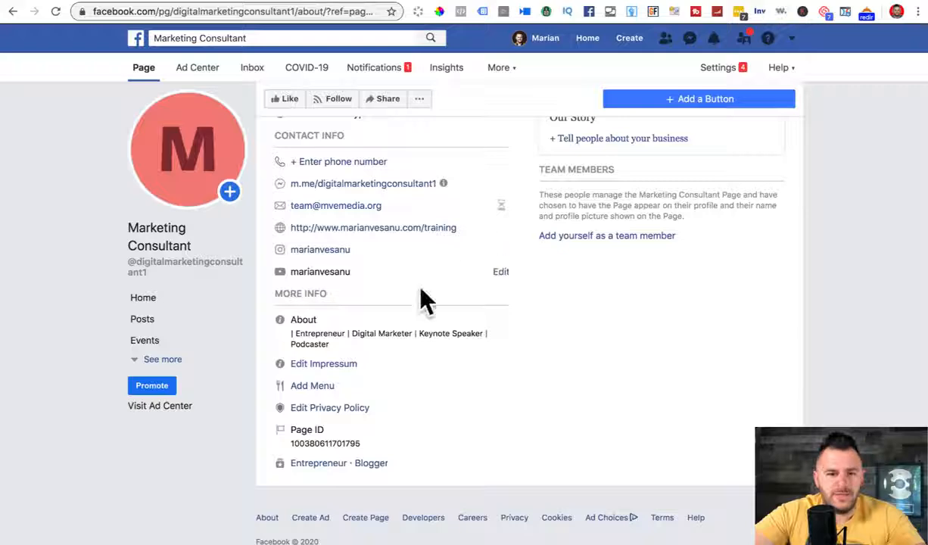
pyautogui.click(337, 364)
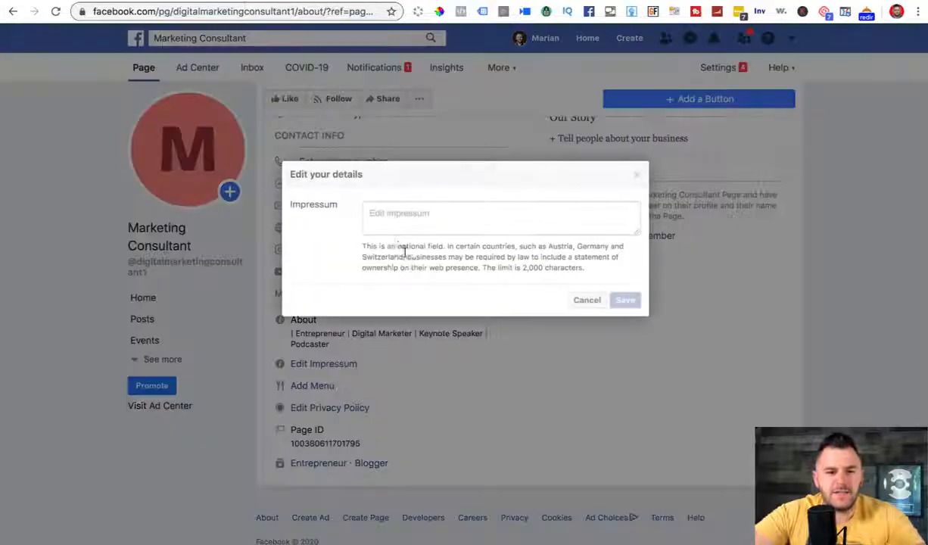
pyautogui.click(392, 216)
pyautogui.hotkey('ctrl', 'v')
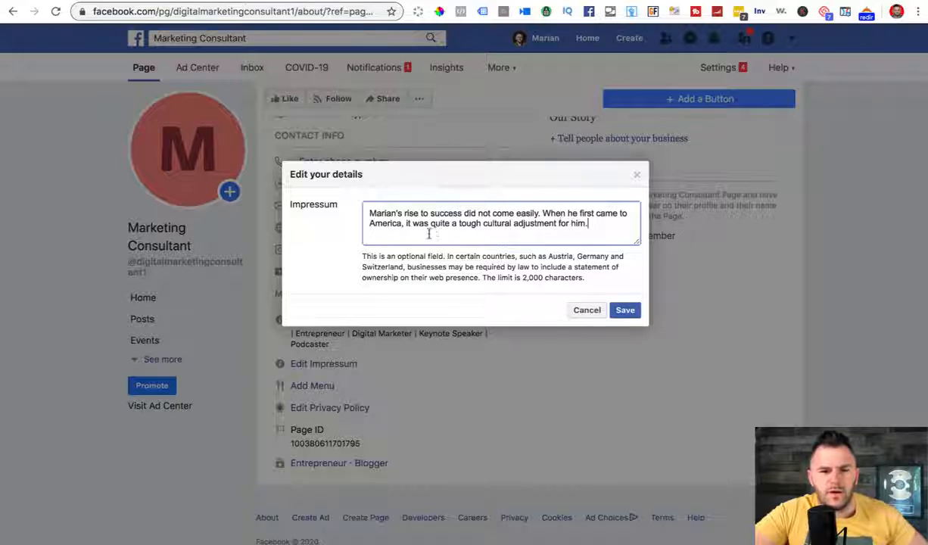
pyautogui.click(625, 312)
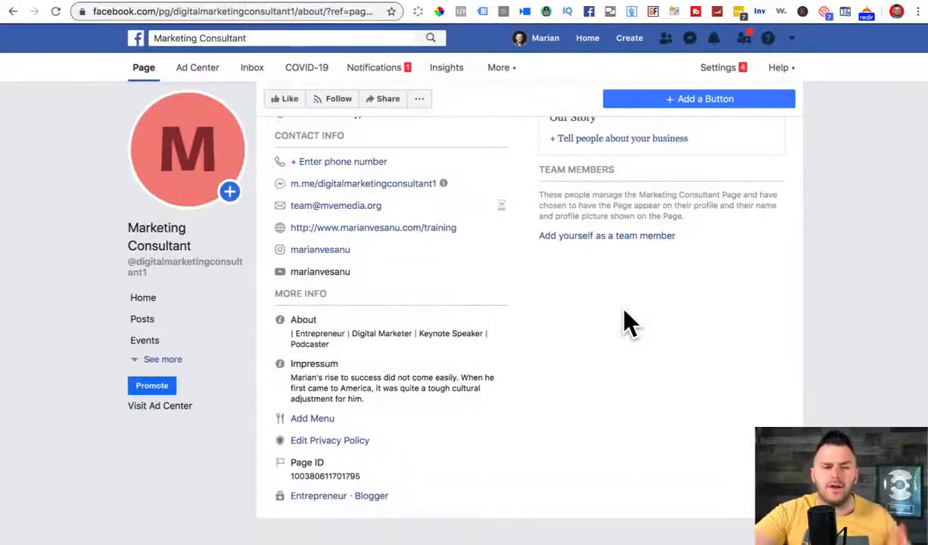
# Step: Open the personal Page's full story, copy its heading, and return to Marketing Consultant's About page
pyautogui.scroll(-1, 497, 368)
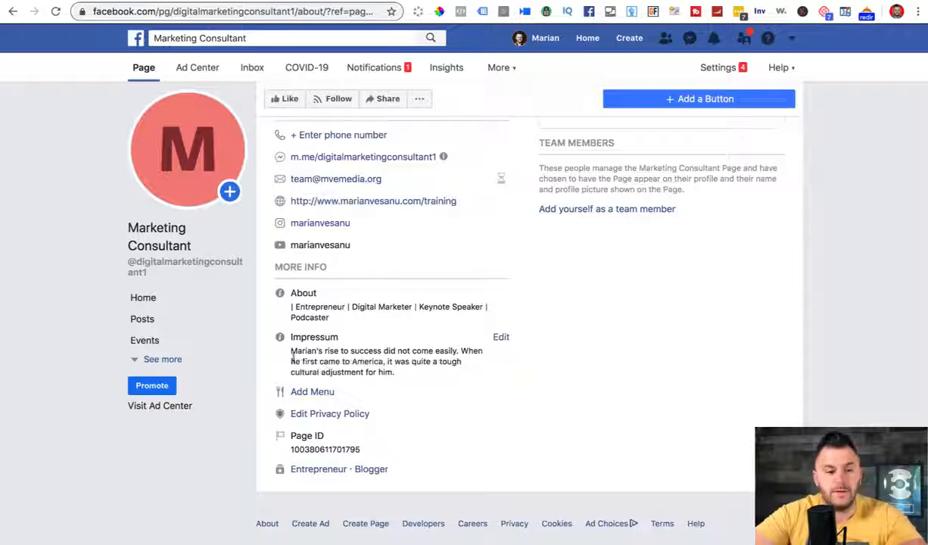
pyautogui.scroll(1, 306, 405)
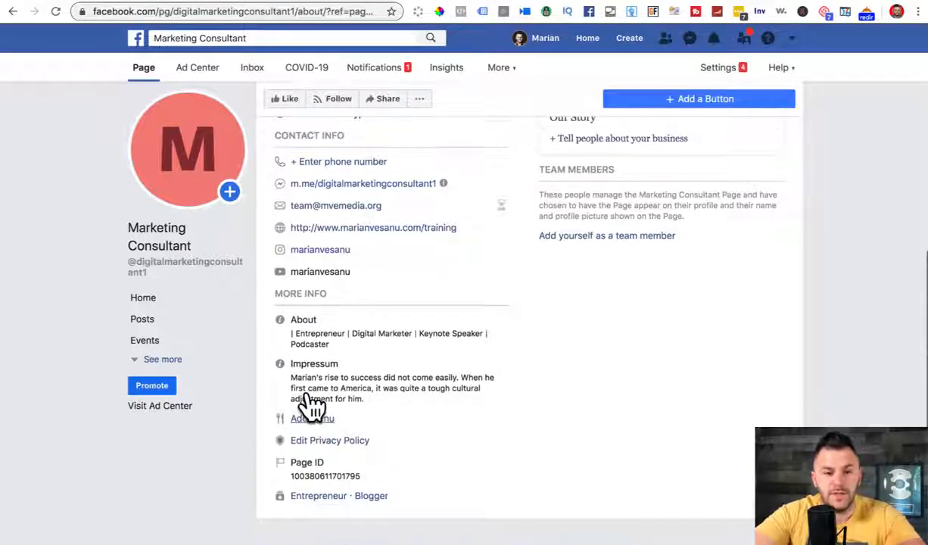
pyautogui.scroll(5, 312, 407)
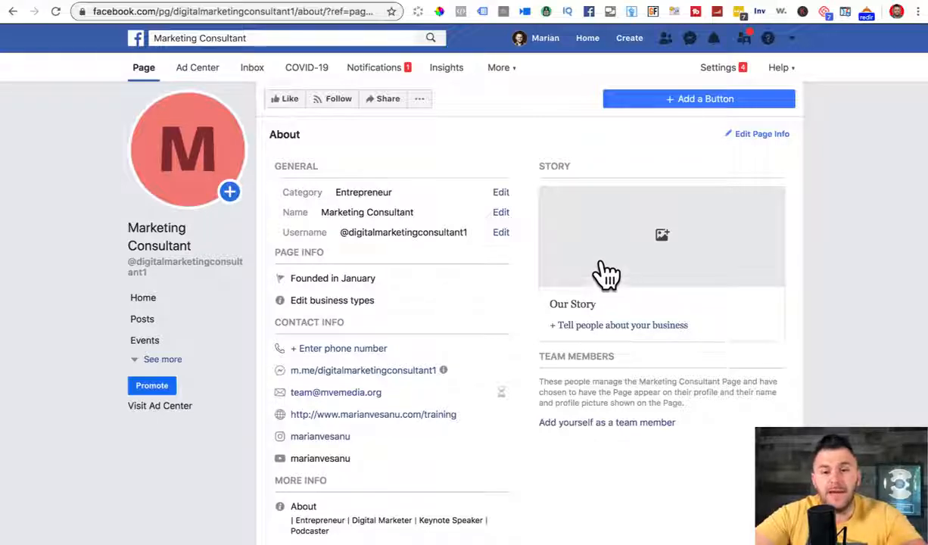
pyautogui.click(722, 1)
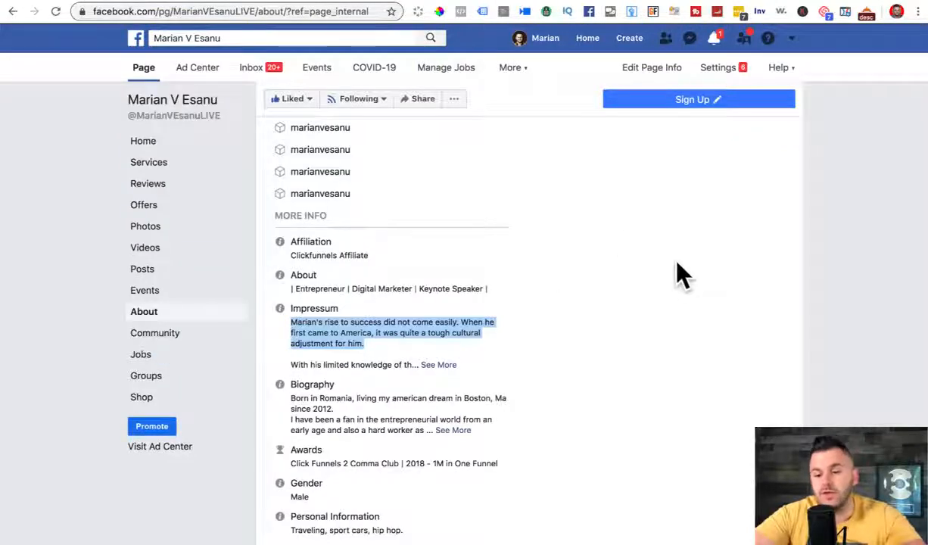
pyautogui.scroll(5, 677, 264)
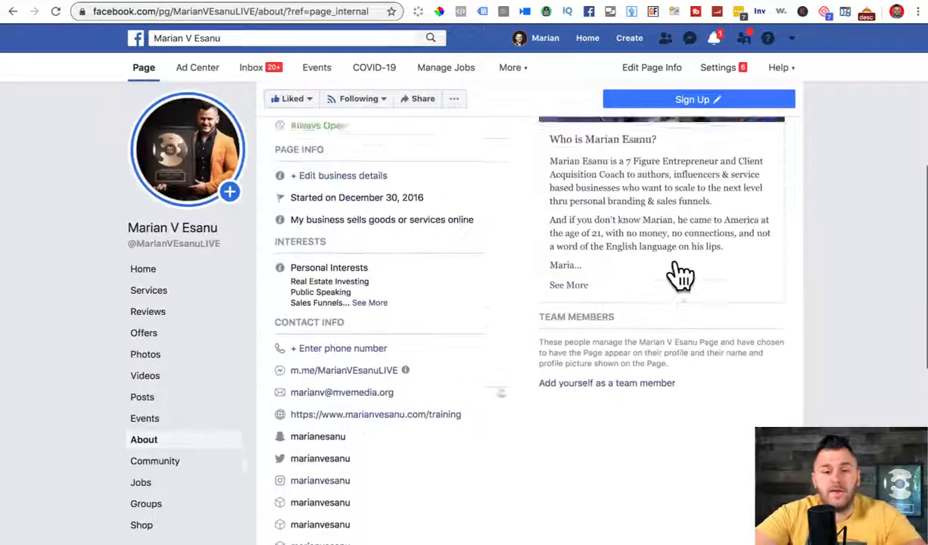
pyautogui.scroll(2, 680, 276)
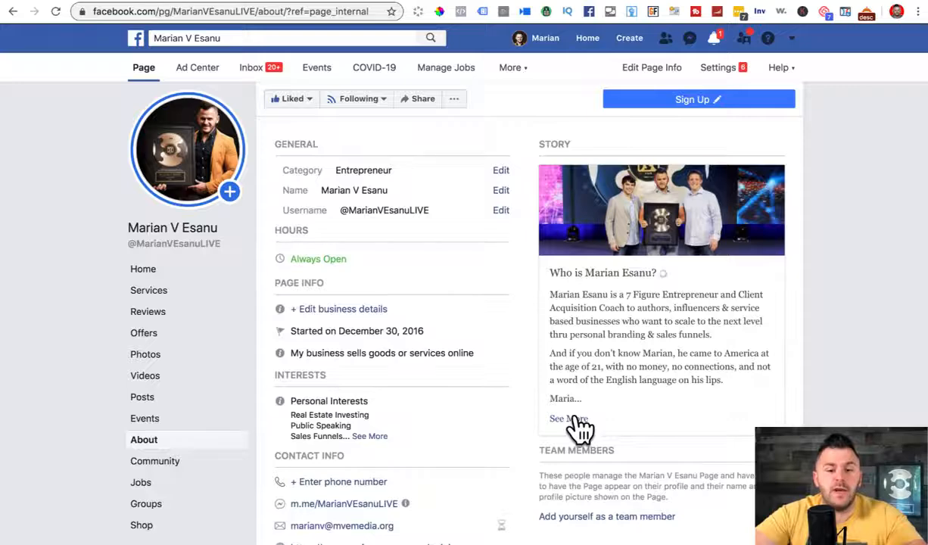
pyautogui.click(575, 418)
pyautogui.scroll(-1, 426, 500)
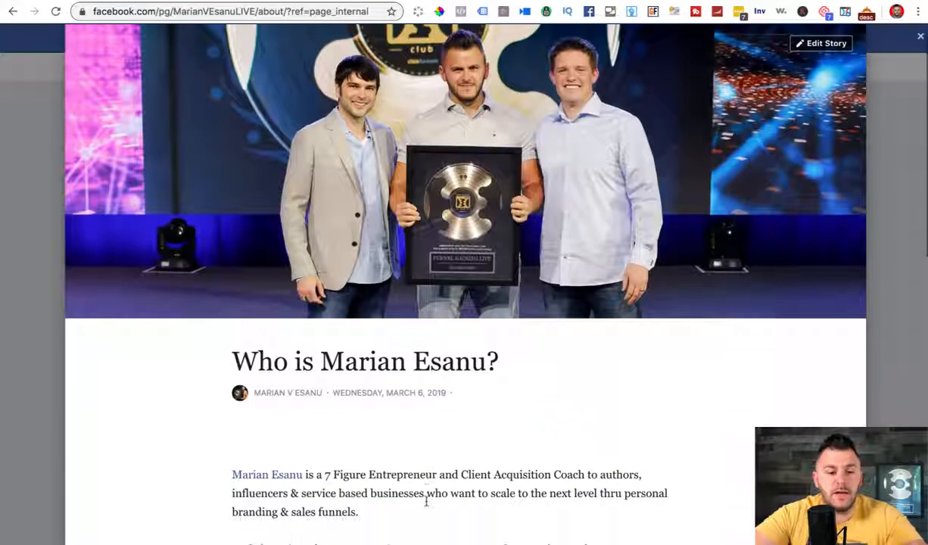
pyautogui.moveTo(229, 353); pyautogui.dragTo(499, 362)
pyautogui.press('super+c')
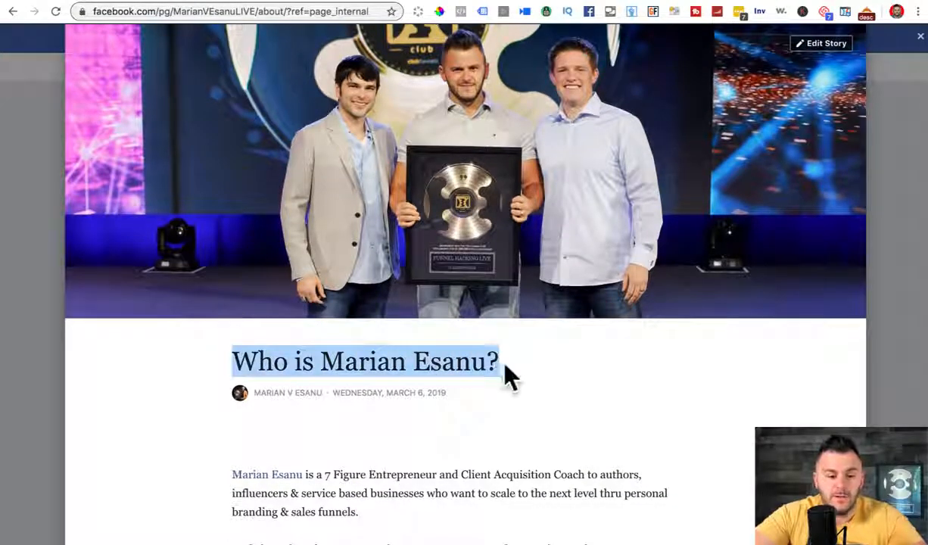
pyautogui.click(765, 1)
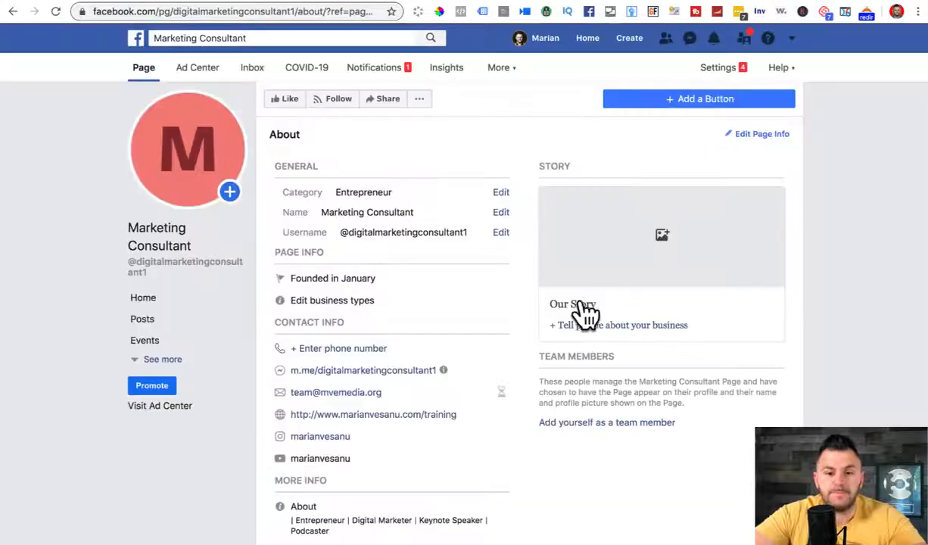
# Step: Paste the copied heading as the title of the Marketing Consultant page's new story
pyautogui.click(578, 327)
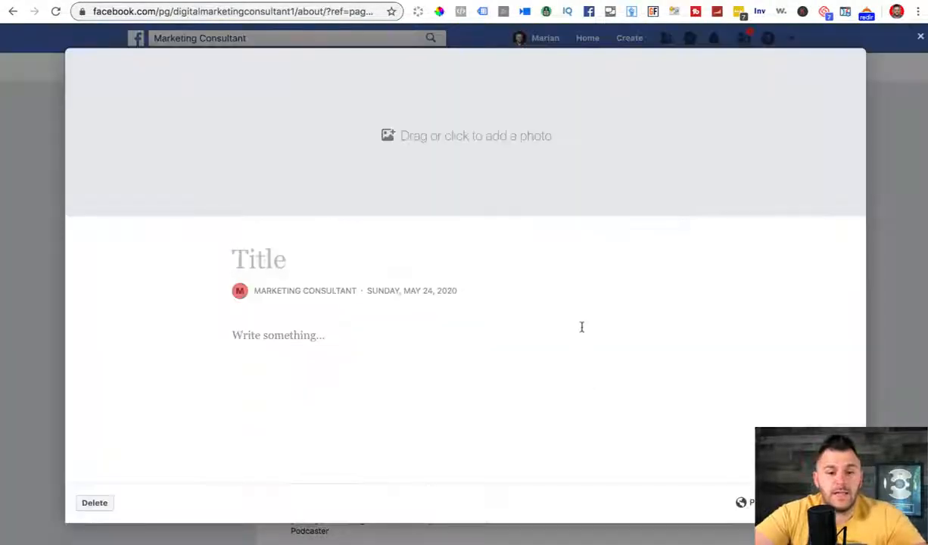
pyautogui.press('super+v')
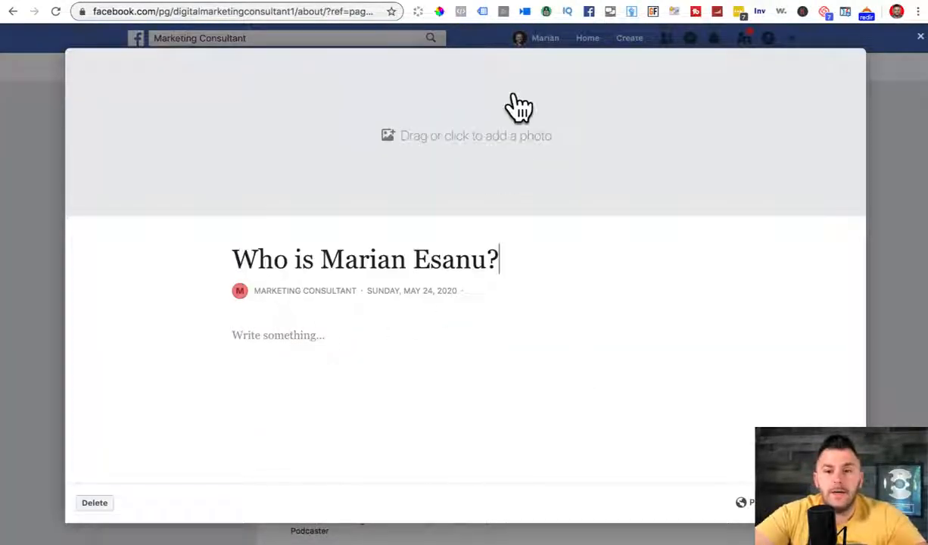
pyautogui.click(726, 0)
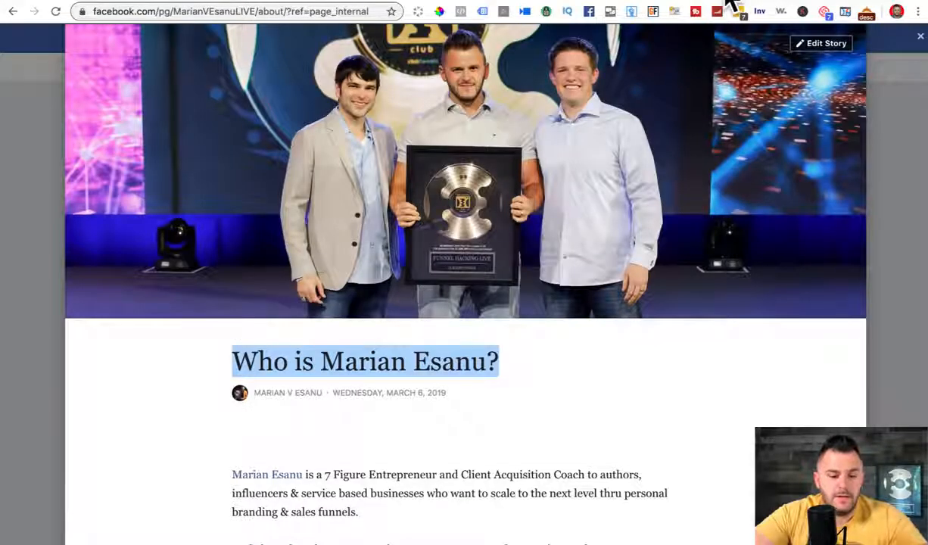
# Step: Screenshot the personal story's cover photo and bring up the new story's photo picker
pyautogui.press('super+shift+4')
pyautogui.moveTo(92, 28); pyautogui.dragTo(791, 303)
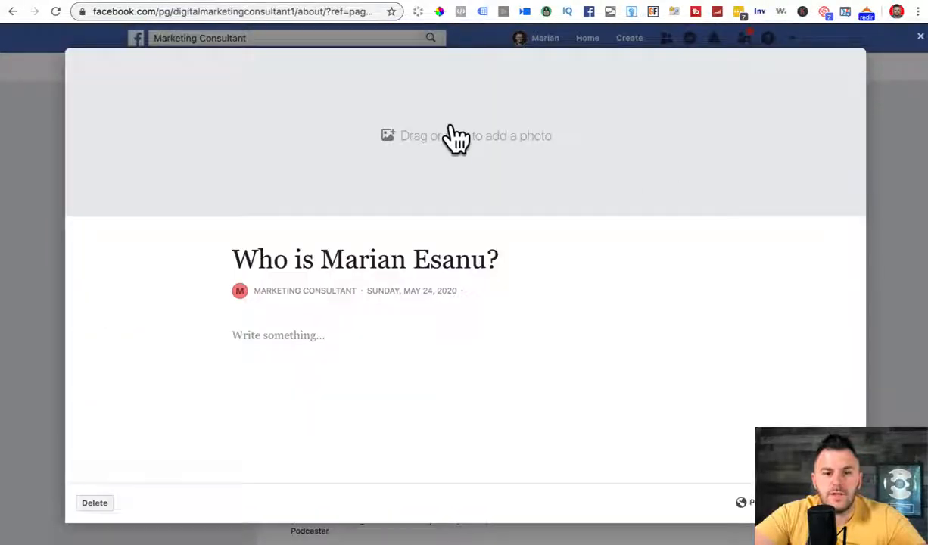
pyautogui.click(446, 139)
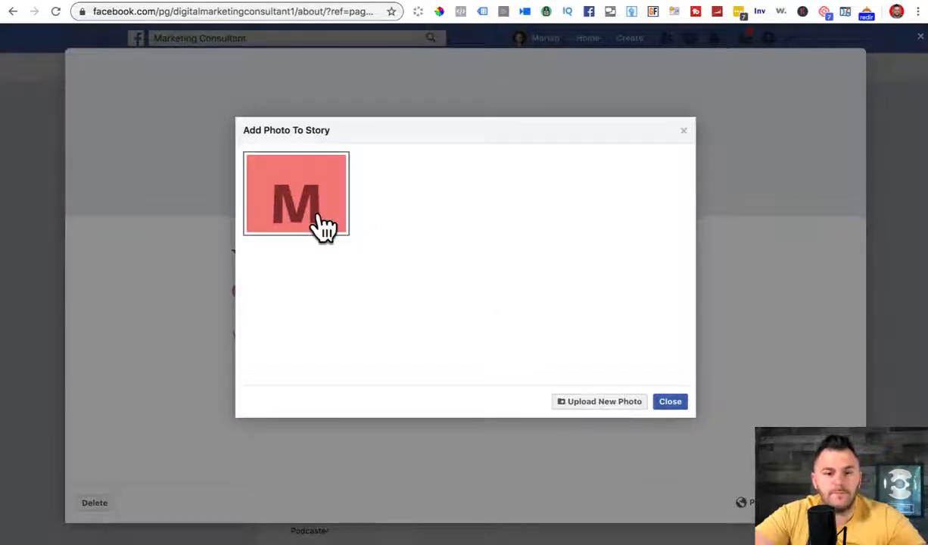
# Step: Upload the newest Desktop screenshot as the new story's cover photo
pyautogui.click(591, 403)
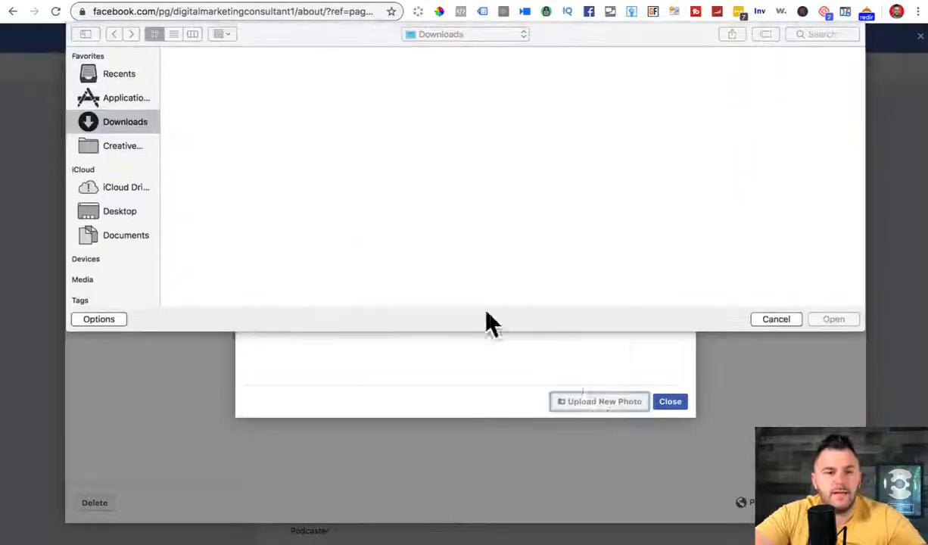
pyautogui.click(106, 209)
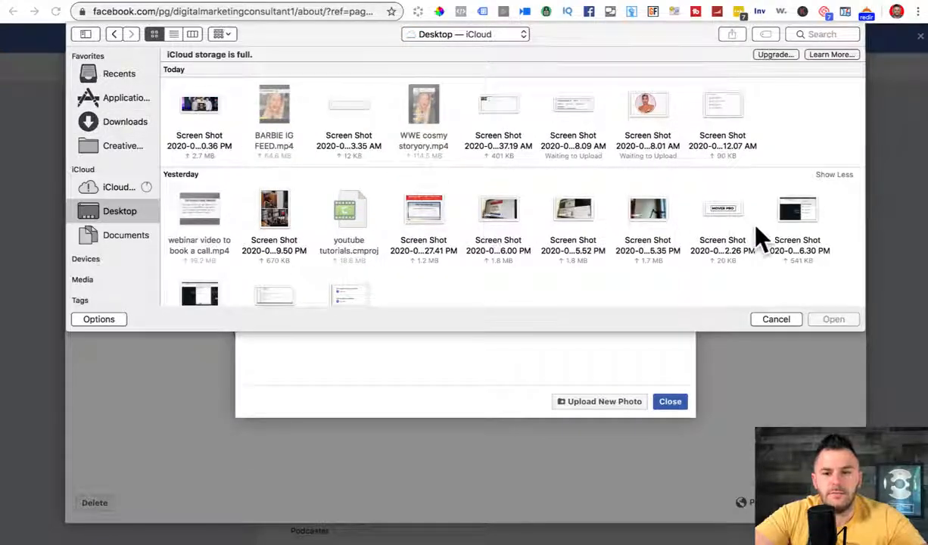
pyautogui.moveTo(711, 331); pyautogui.dragTo(713, 490)
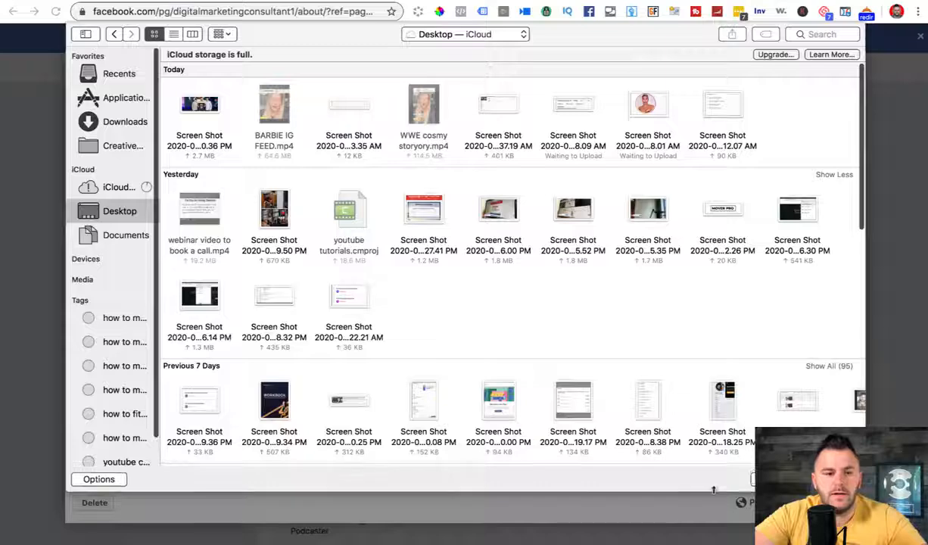
pyautogui.click(201, 108)
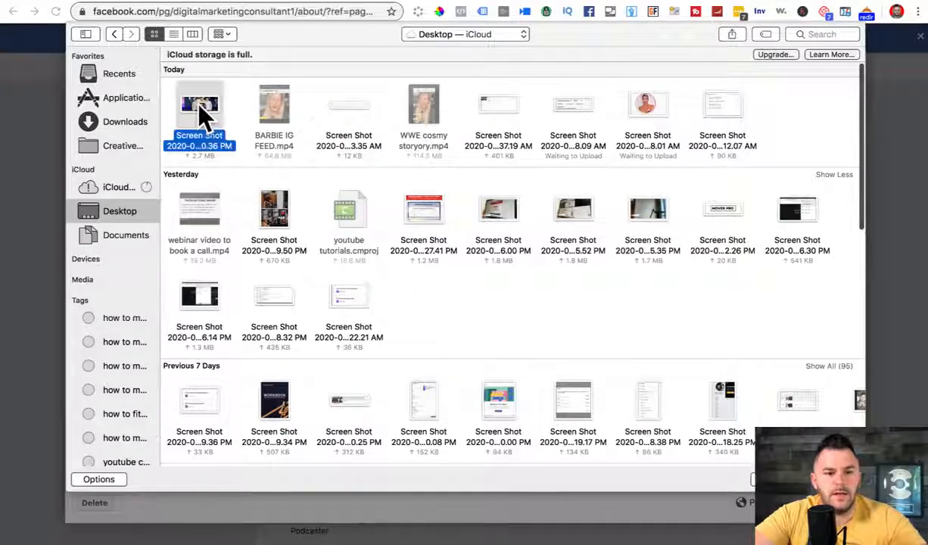
pyautogui.doubleClick(199, 106)
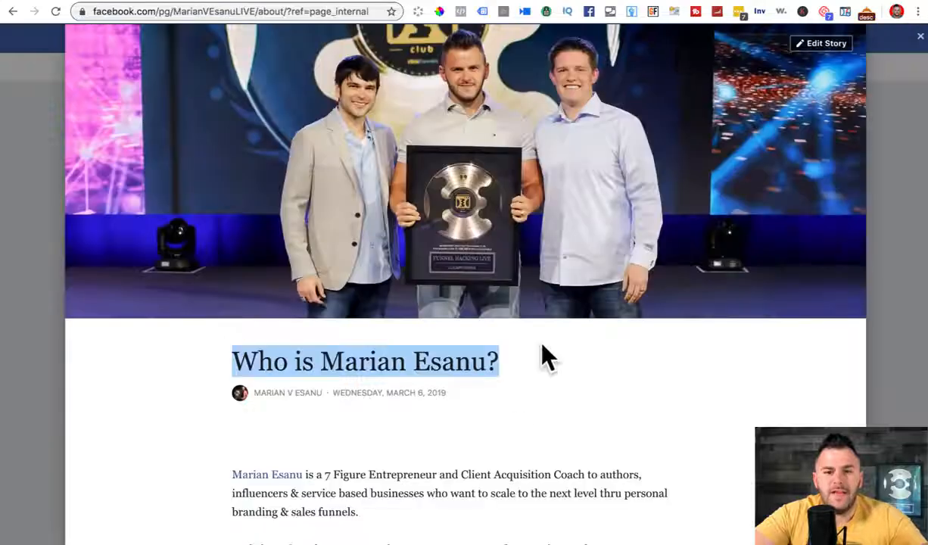
# Step: Select the original story's article text from the first line to the end
pyautogui.click(339, 488)
pyautogui.scroll(-5, 338, 488)
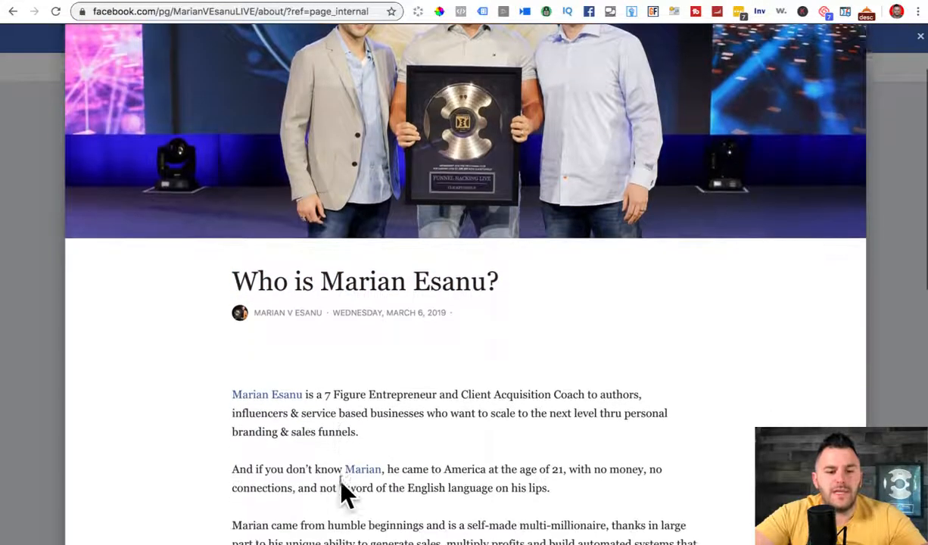
pyautogui.scroll(-2, 267, 265)
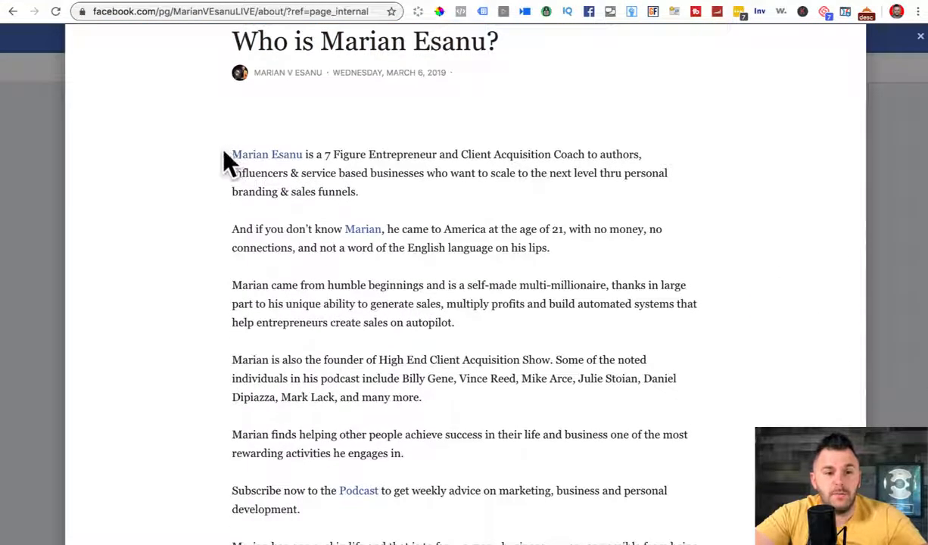
pyautogui.moveTo(224, 150); pyautogui.dragTo(515, 465)
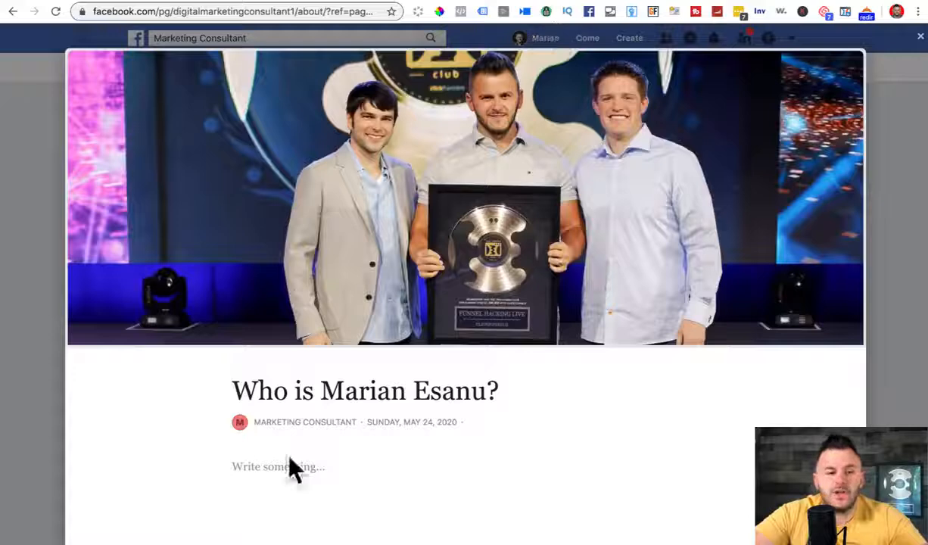
# Step: Paste the copied biography into the story body and review the pasted paragraphs
pyautogui.hotkey('ctrl', 'v')
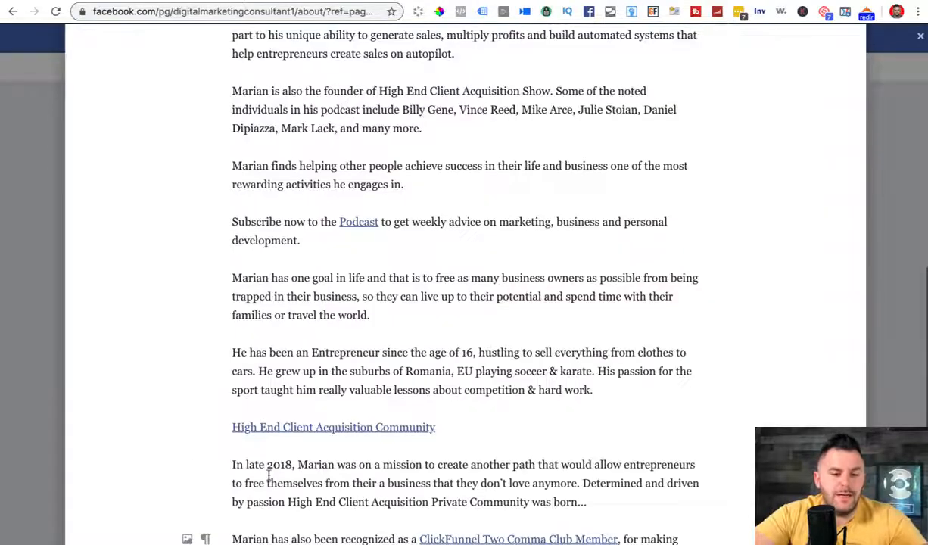
pyautogui.press('Up')
pyautogui.press('Up')
pyautogui.press('Up')
pyautogui.press('Up')
pyautogui.press('Up')
pyautogui.press('Up')
pyautogui.press('Up')
pyautogui.press('Up')
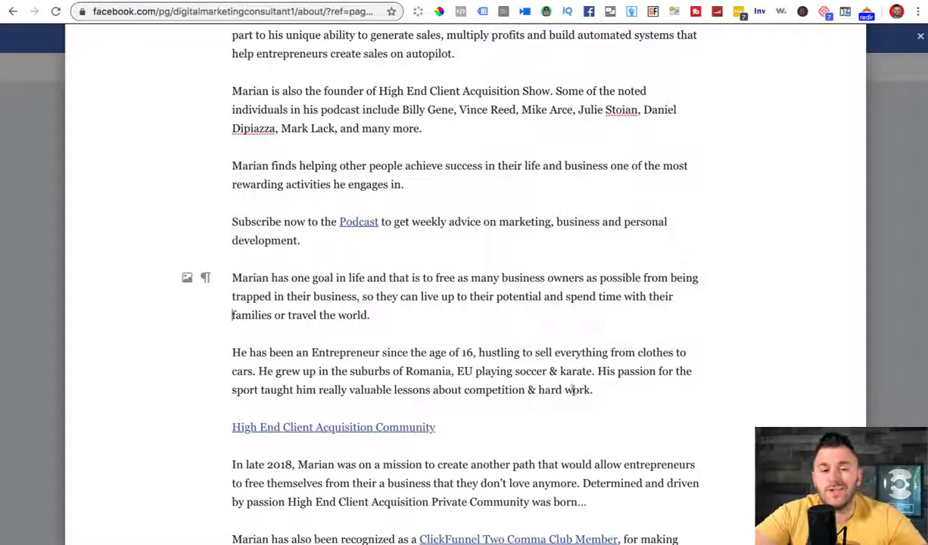
pyautogui.press('Up')
pyautogui.press('Up')
pyautogui.press('Up')
pyautogui.press('Up')
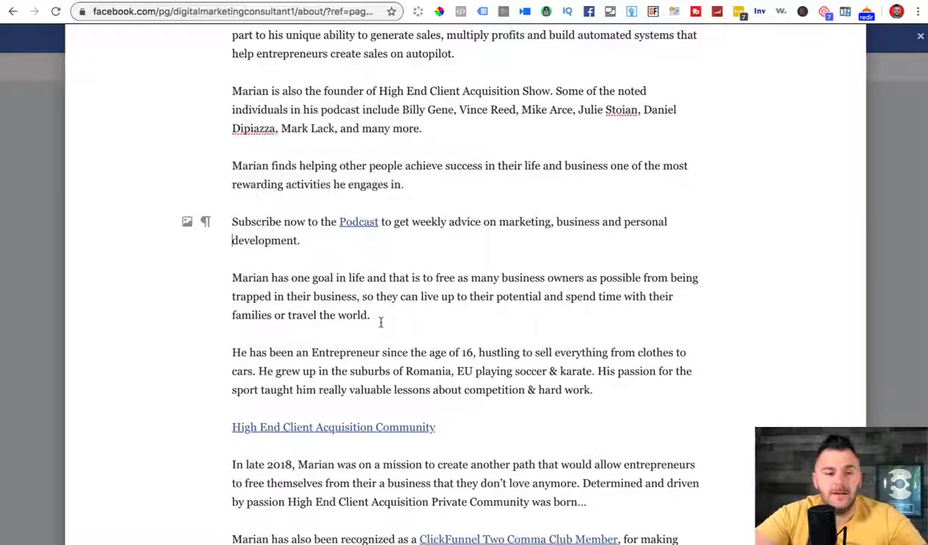
pyautogui.press('Down')
pyautogui.press('Down')
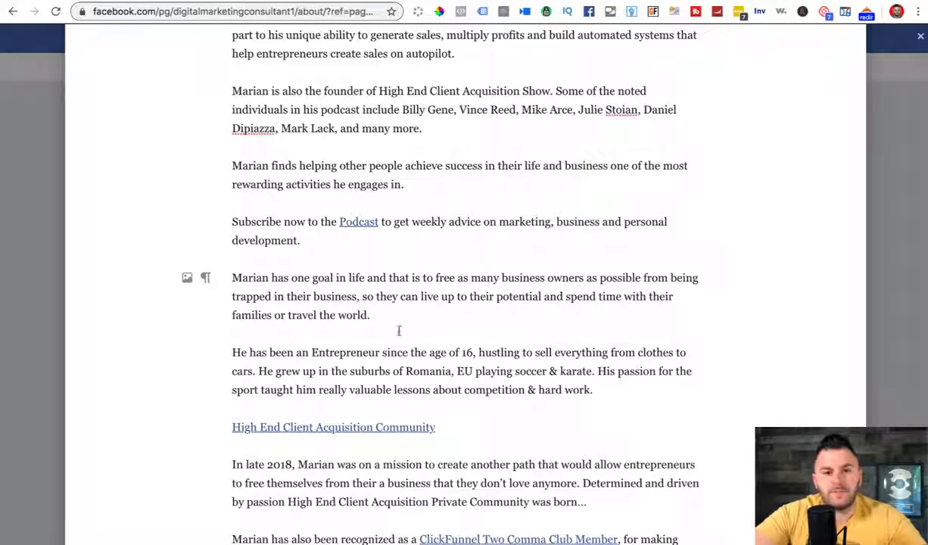
pyautogui.press('Up')
pyautogui.press('Up')
pyautogui.press('Up')
pyautogui.press('Up')
pyautogui.press('Up')
pyautogui.press('Up')
pyautogui.press('Up')
pyautogui.press('Up')
pyautogui.press('Up')
pyautogui.press('Up')
pyautogui.press('Up')
pyautogui.press('Up')
pyautogui.press('Up')
pyautogui.press('Up')
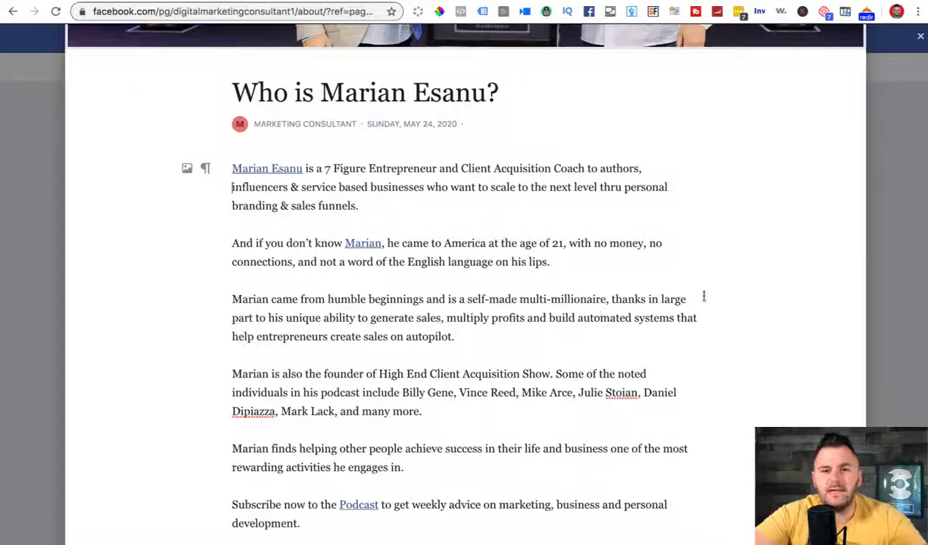
pyautogui.press('Down')
pyautogui.press('Down')
pyautogui.press('Down')
pyautogui.press('Down')
pyautogui.press('Down')
pyautogui.press('Down')
pyautogui.press('Down')
pyautogui.press('Down')
pyautogui.press('Down')
pyautogui.press('Down')
pyautogui.press('Down')
pyautogui.press('Down')
pyautogui.press('Down')
pyautogui.press('Down')
pyautogui.press('Down')
pyautogui.press('Down')
pyautogui.press('Down')
pyautogui.press('Down')
pyautogui.press('Down')
pyautogui.press('Down')
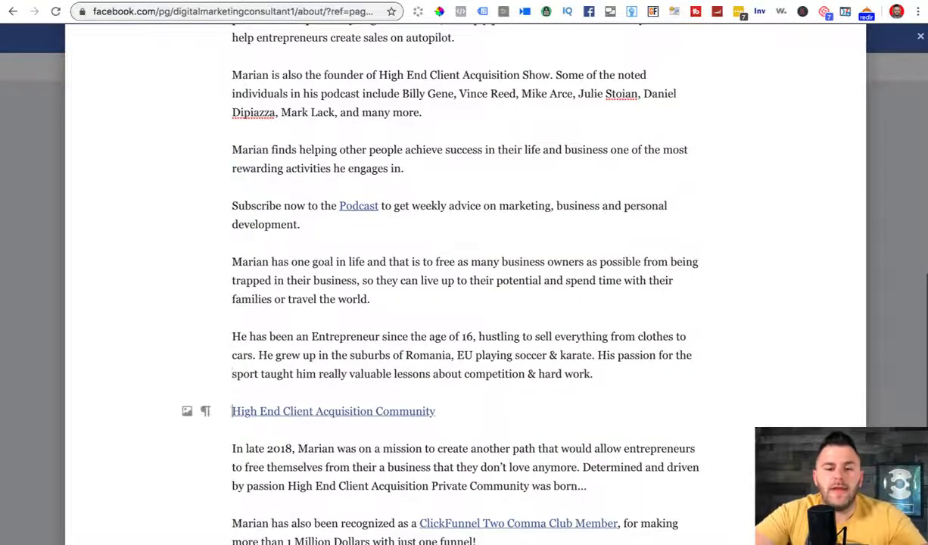
pyautogui.press('Down')
pyautogui.press('Down')
pyautogui.press('Down')
pyautogui.press('Down')
pyautogui.press('Down')
pyautogui.press('Down')
pyautogui.press('Up')
pyautogui.press('Up')
pyautogui.press('Up')
pyautogui.press('Up')
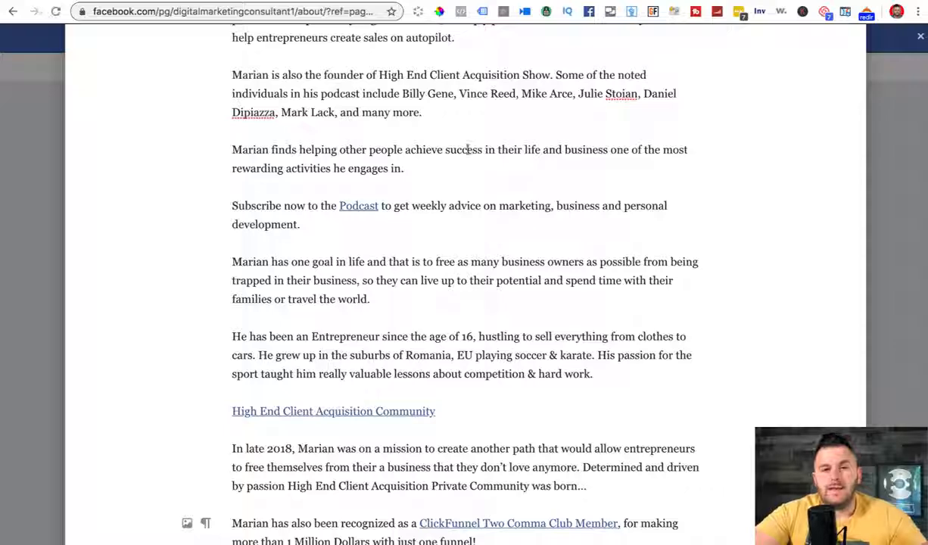
pyautogui.press('Up')
pyautogui.press('Up')
pyautogui.press('Up')
pyautogui.press('Up')
pyautogui.press('Up')
pyautogui.press('Up')
pyautogui.press('Up')
pyautogui.press('Up')
pyautogui.press('Up')
pyautogui.press('Up')
pyautogui.press('Up')
pyautogui.press('Up')
pyautogui.press('Up')
pyautogui.press('Up')
pyautogui.press('Up')
pyautogui.press('Up')
pyautogui.press('Up')
pyautogui.press('Up')
pyautogui.press('Up')
pyautogui.press('Up')
pyautogui.press('Up')
pyautogui.press('Up')
pyautogui.press('Up')
pyautogui.press('Up')
pyautogui.press('Up')
pyautogui.press('Up')
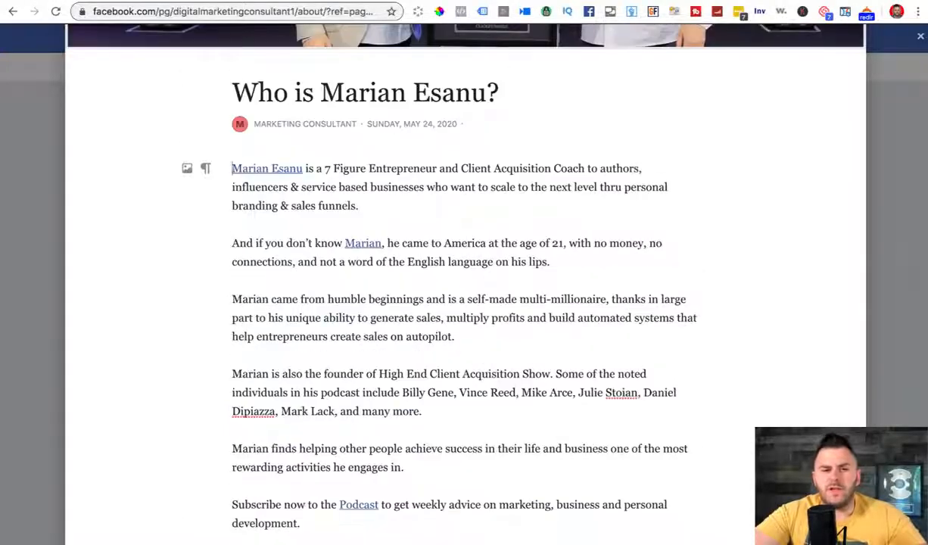
pyautogui.scroll(4, 488, 143)
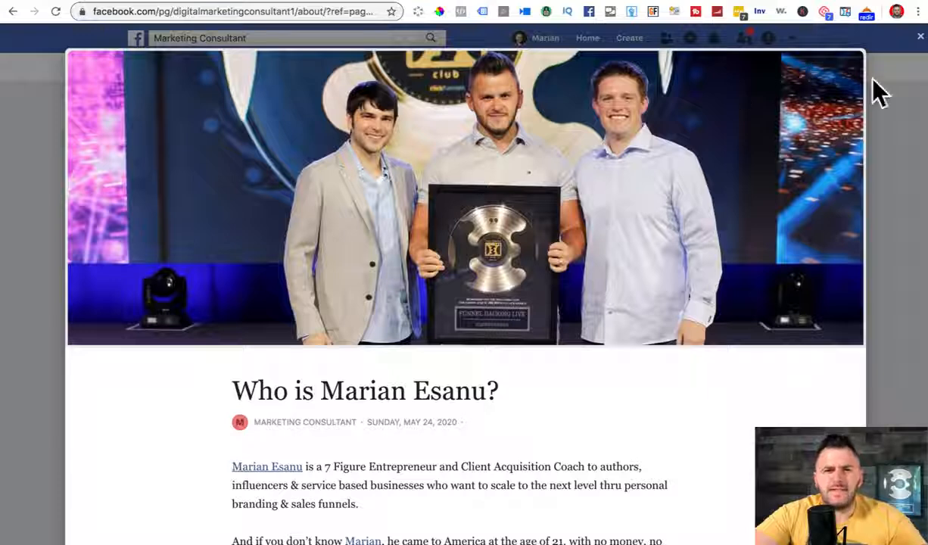
# Step: Close the story and reopen it from the Marketing Consultant About tab to check it
pyautogui.click(919, 36)
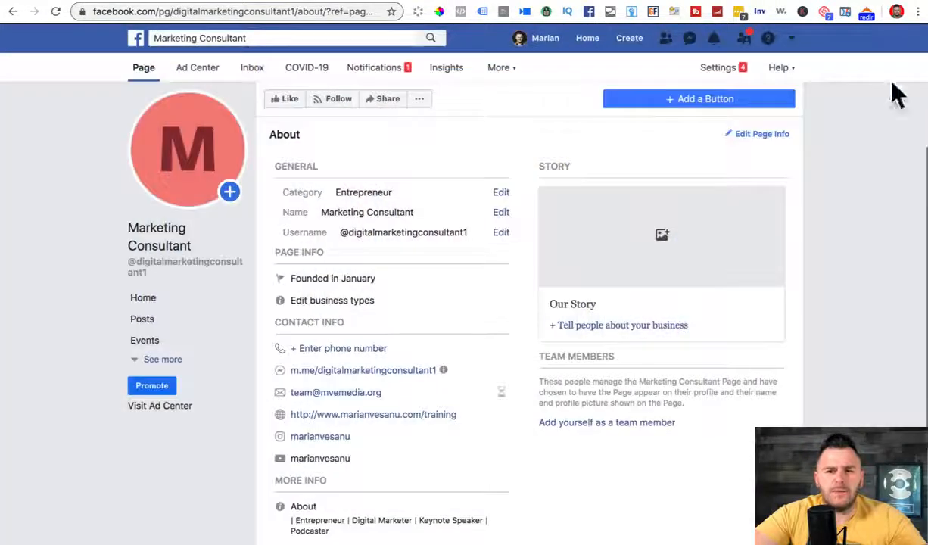
pyautogui.scroll(-1, 857, 221)
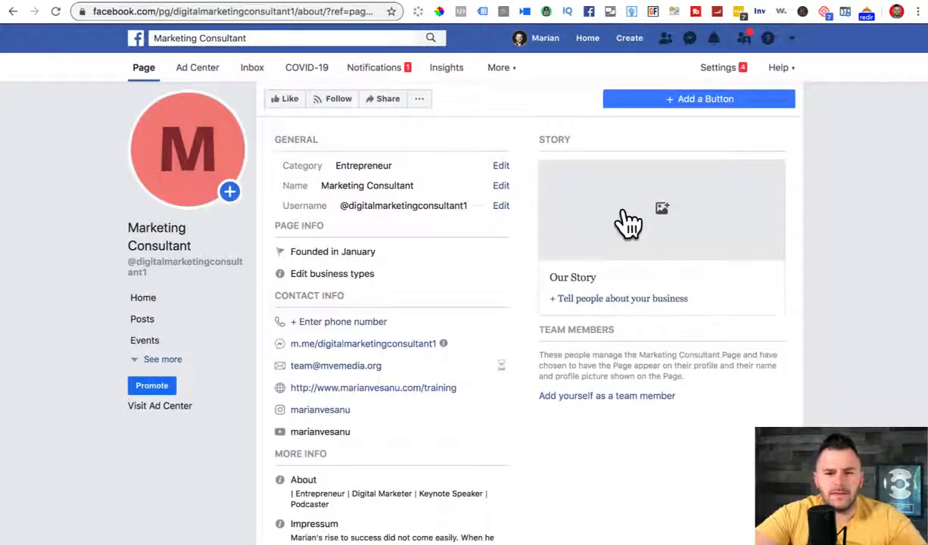
pyautogui.click(625, 218)
pyautogui.scroll(-2, 694, 445)
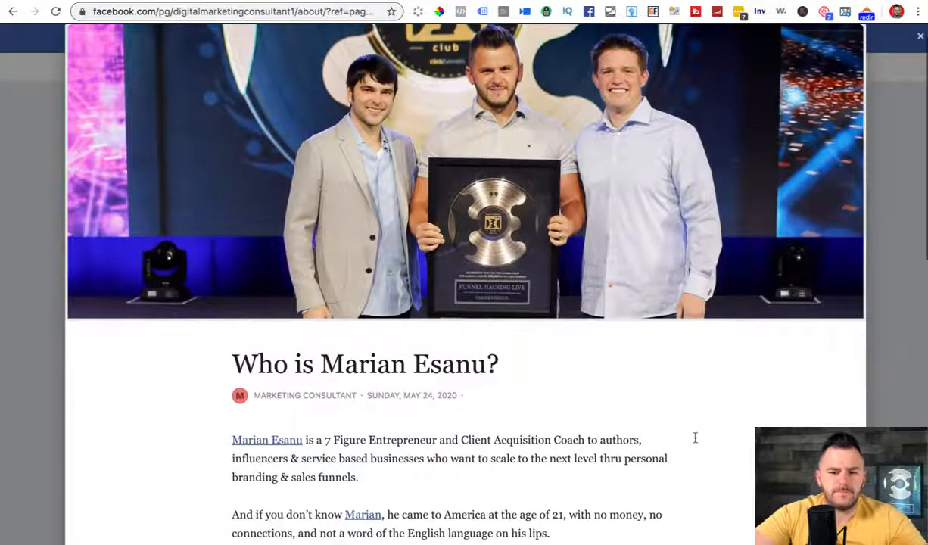
pyautogui.scroll(-10, 695, 438)
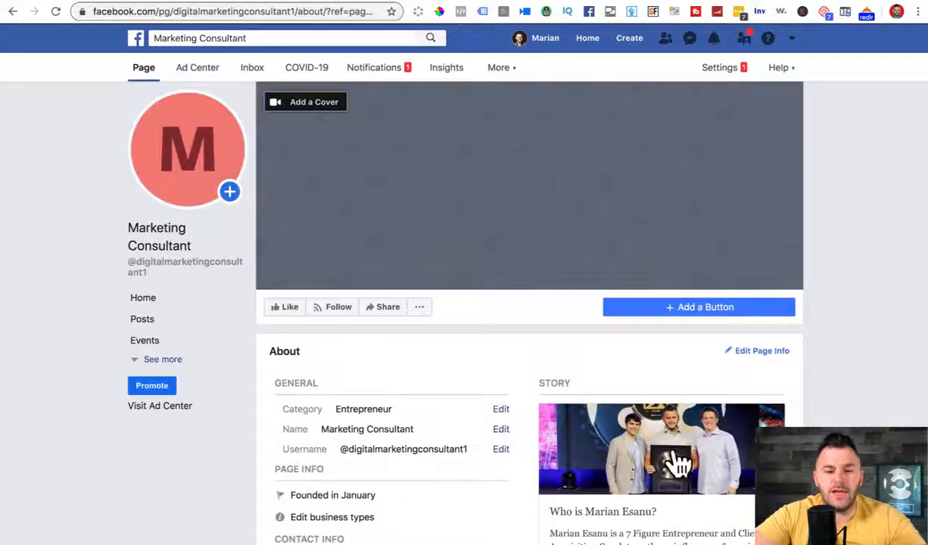
# Step: Open the full story viewer and screenshot the story's cover image
pyautogui.scroll(-2, 689, 469)
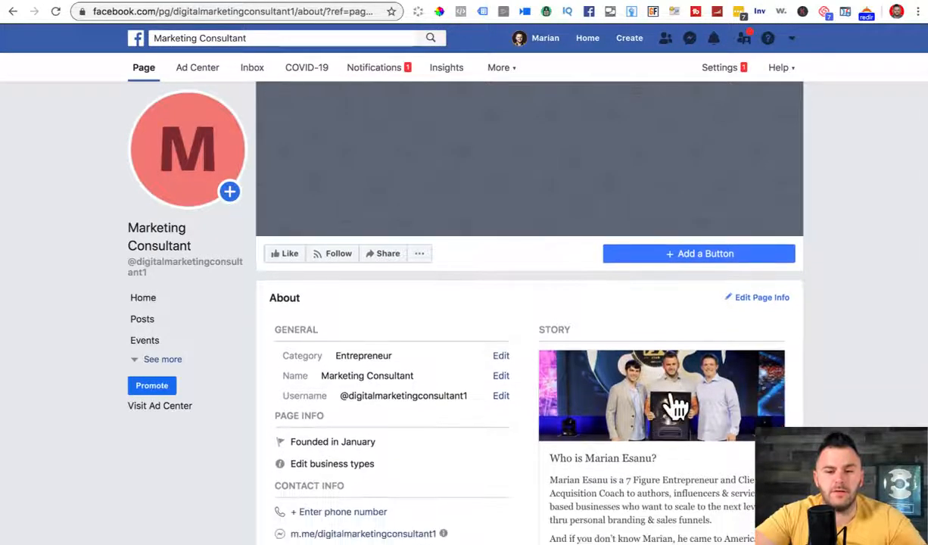
pyautogui.click(674, 401)
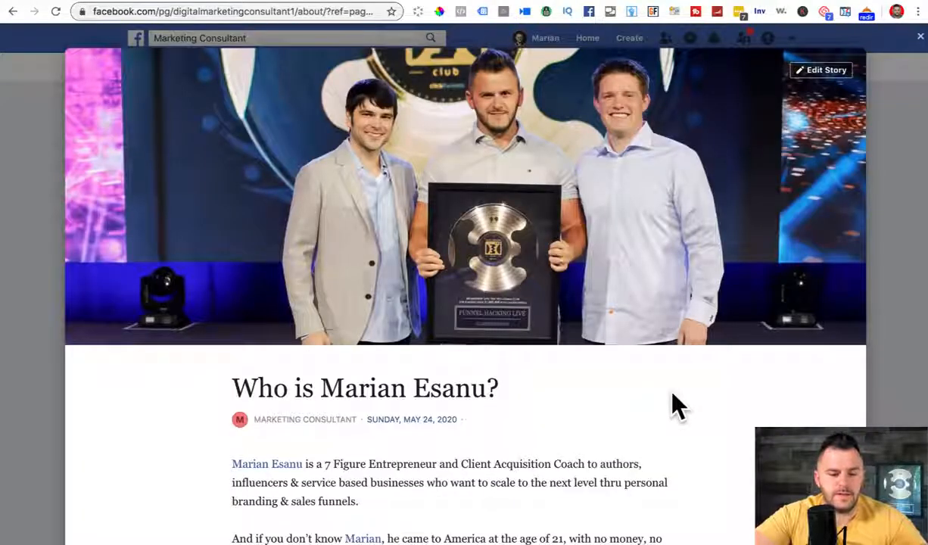
pyautogui.press('super+shift+4')
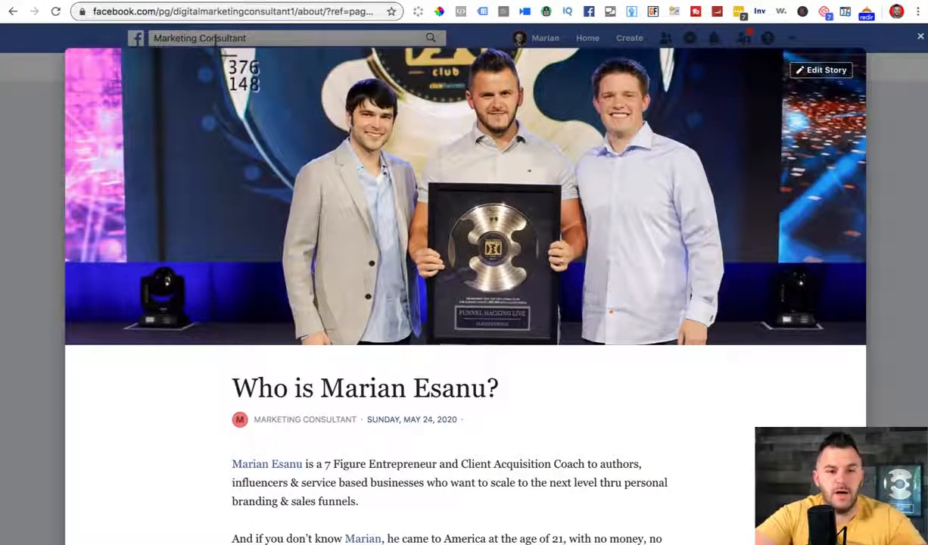
pyautogui.moveTo(214, 56); pyautogui.dragTo(779, 342)
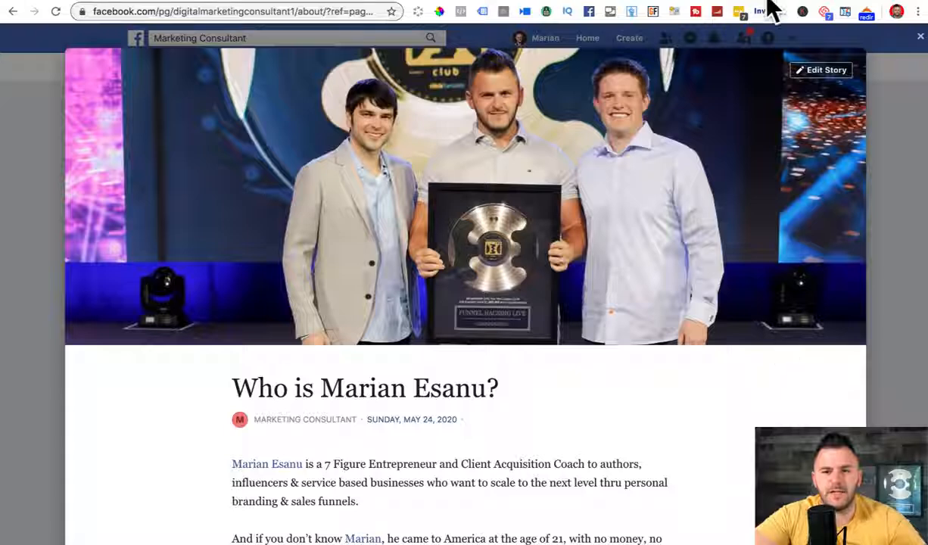
# Step: Replace the story's cover photo with the first Screen Shot file from the Desktop
pyautogui.click(816, 72)
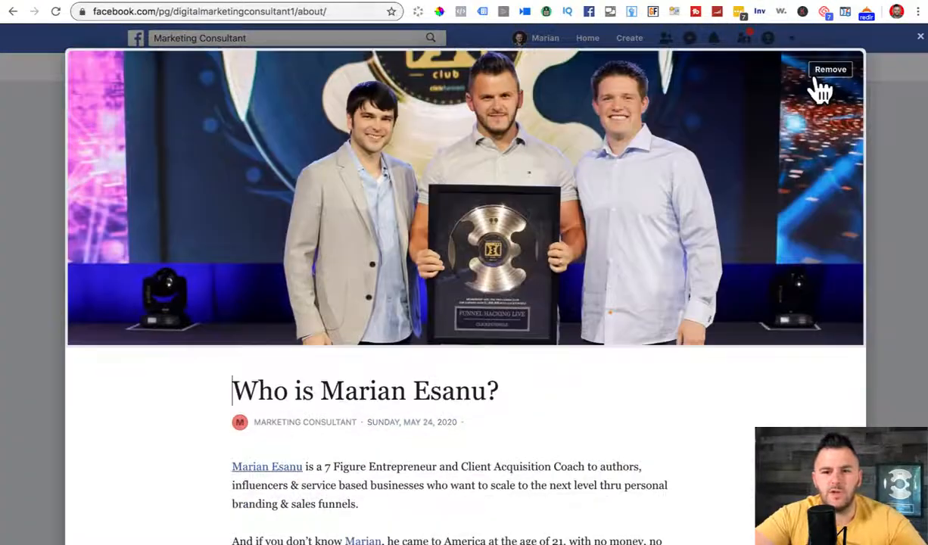
pyautogui.click(831, 76)
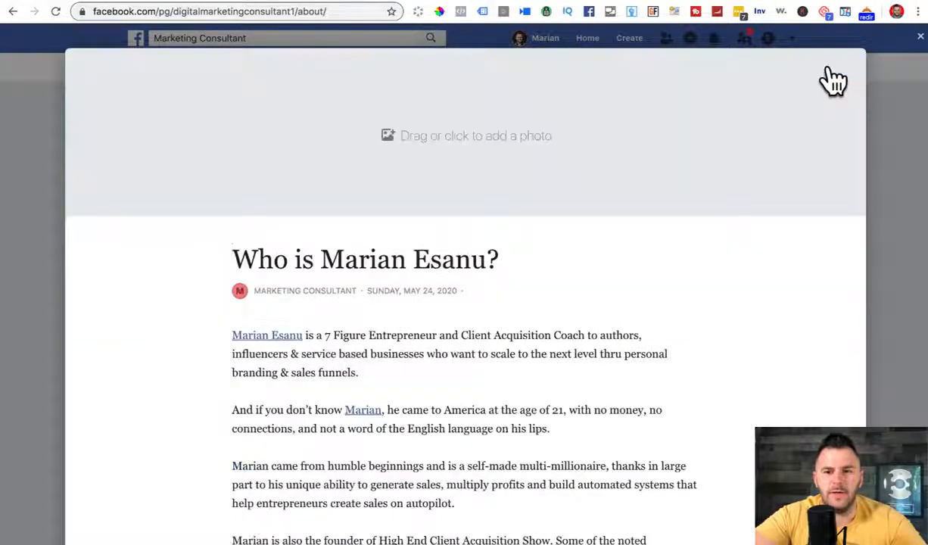
pyautogui.click(418, 137)
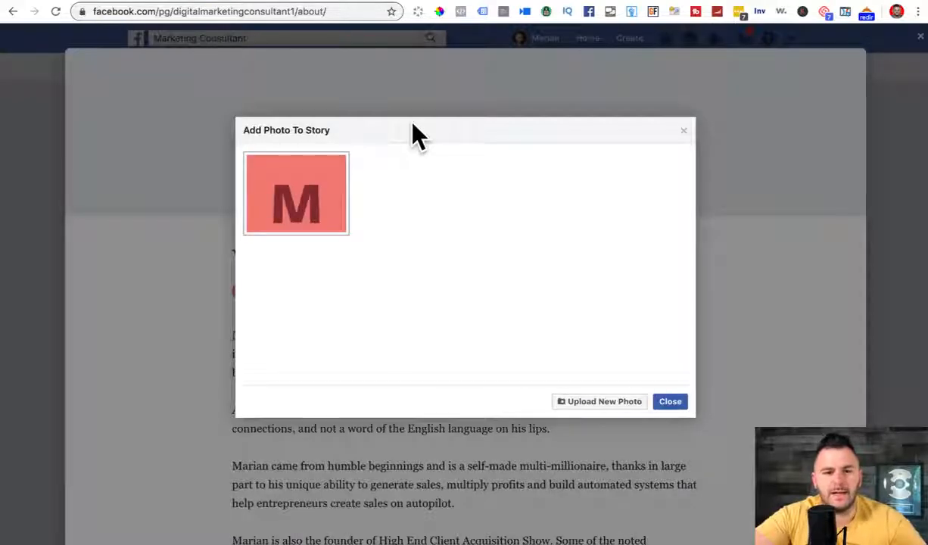
pyautogui.click(582, 415)
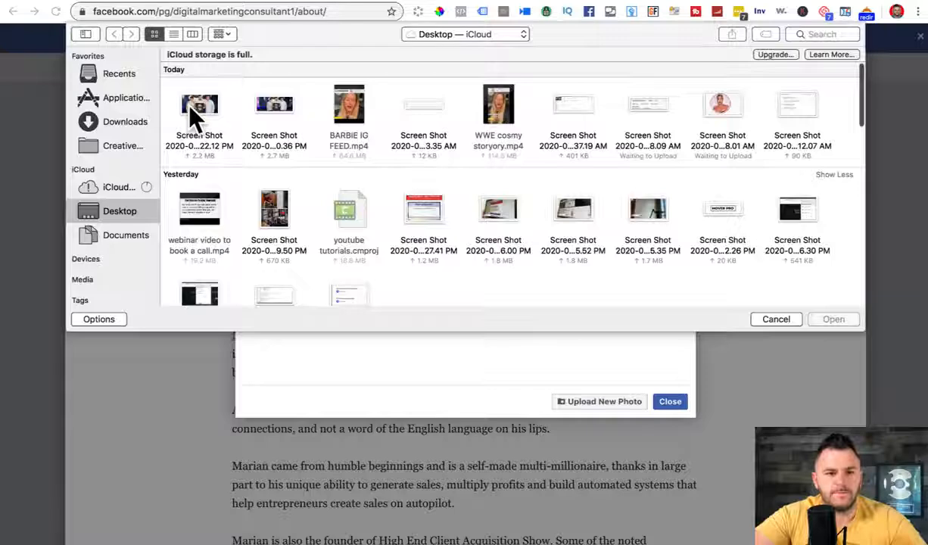
pyautogui.click(182, 104)
pyautogui.click(825, 316)
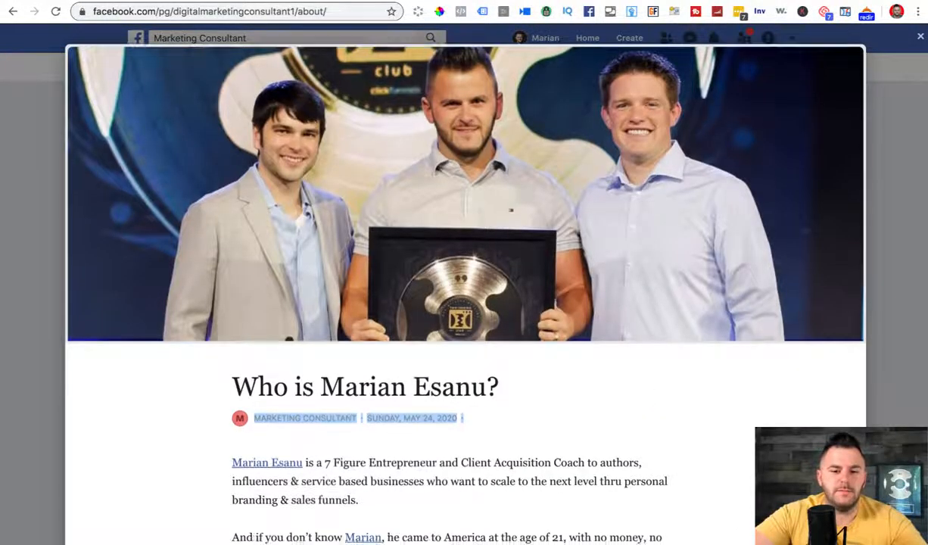
pyautogui.scroll(-10, 742, 492)
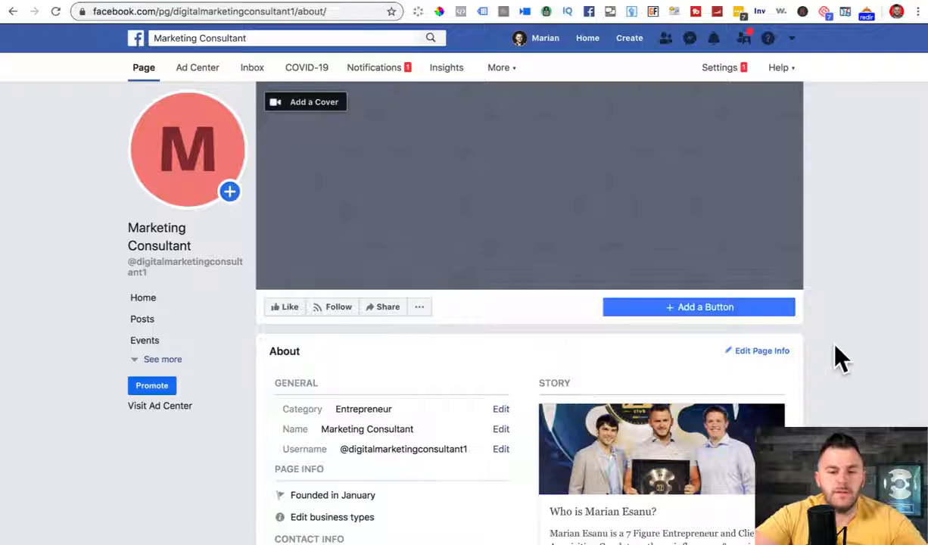
# Step: Choose Send Message from the Contact you options as the page's action button
pyautogui.scroll(-6, 835, 347)
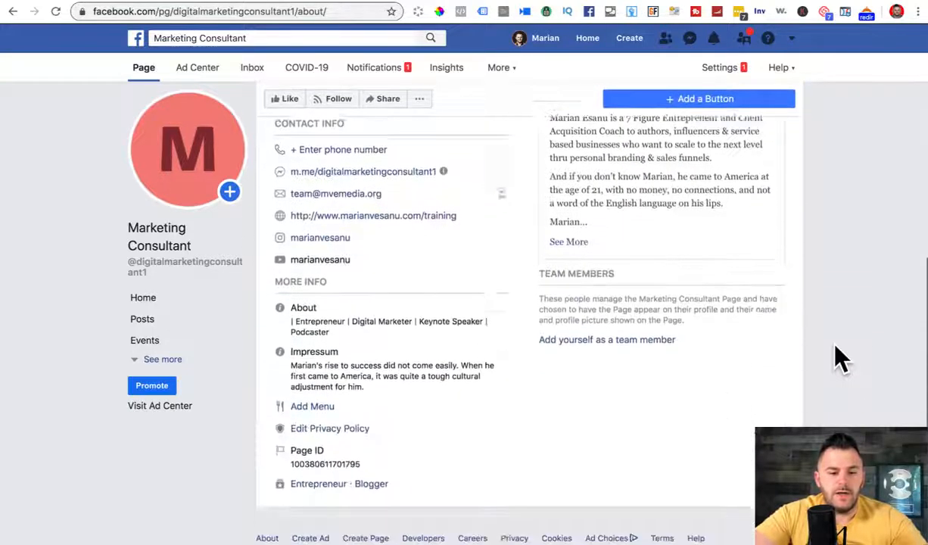
pyautogui.click(161, 360)
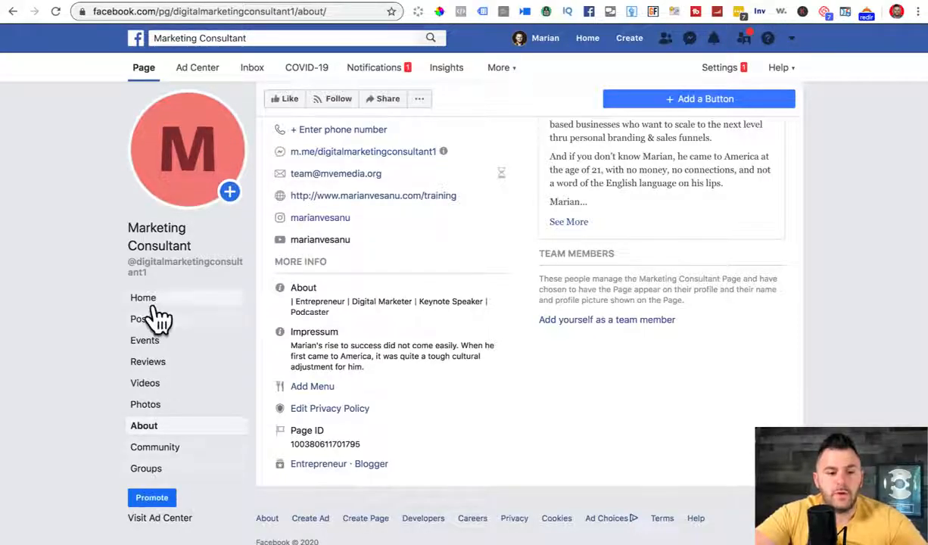
pyautogui.scroll(1, 619, 303)
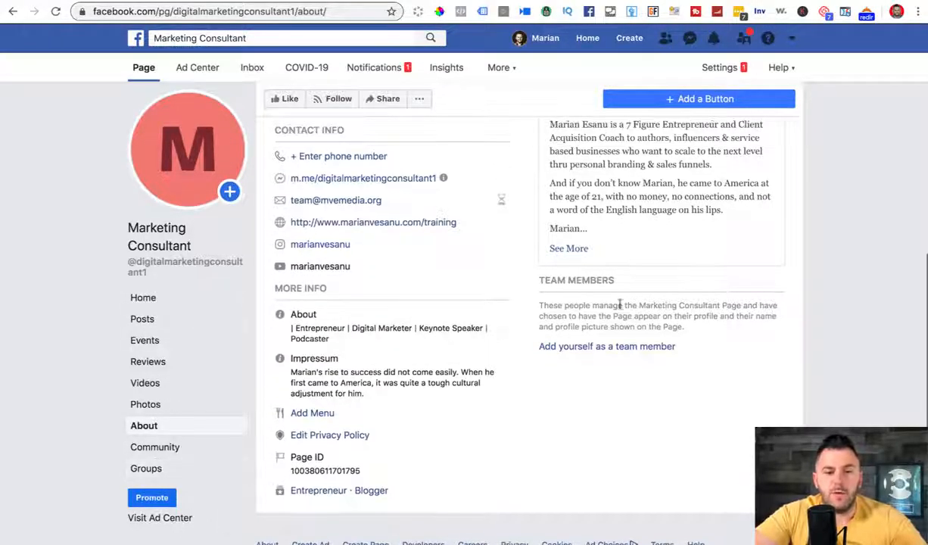
pyautogui.scroll(5, 619, 302)
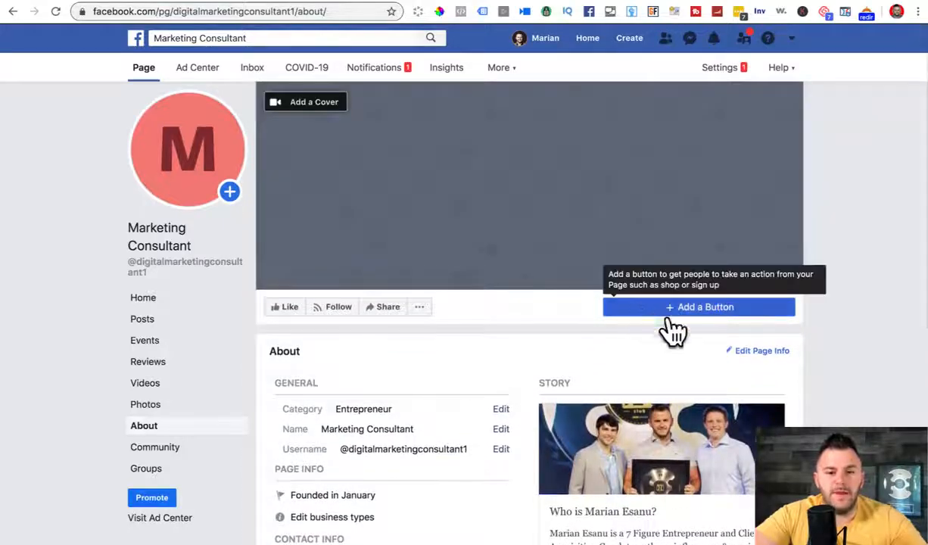
pyautogui.click(686, 308)
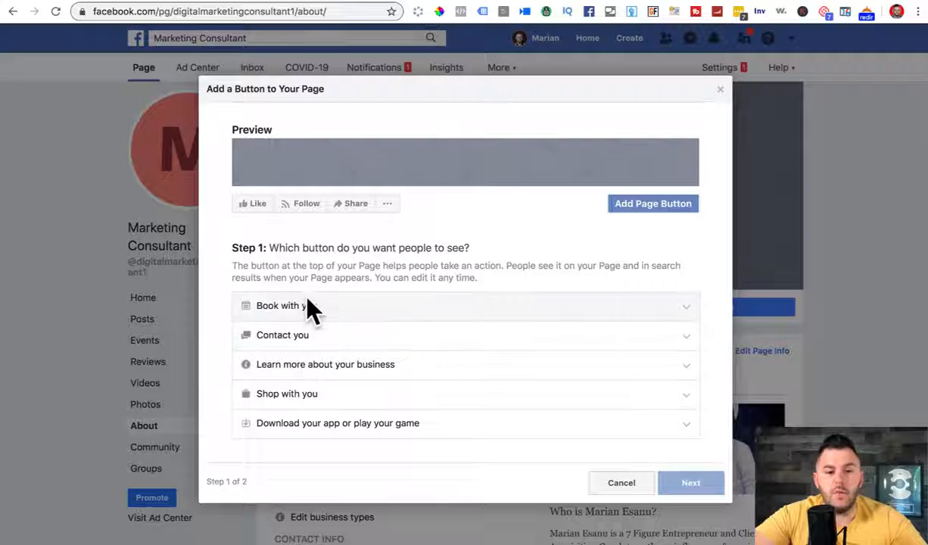
pyautogui.click(280, 334)
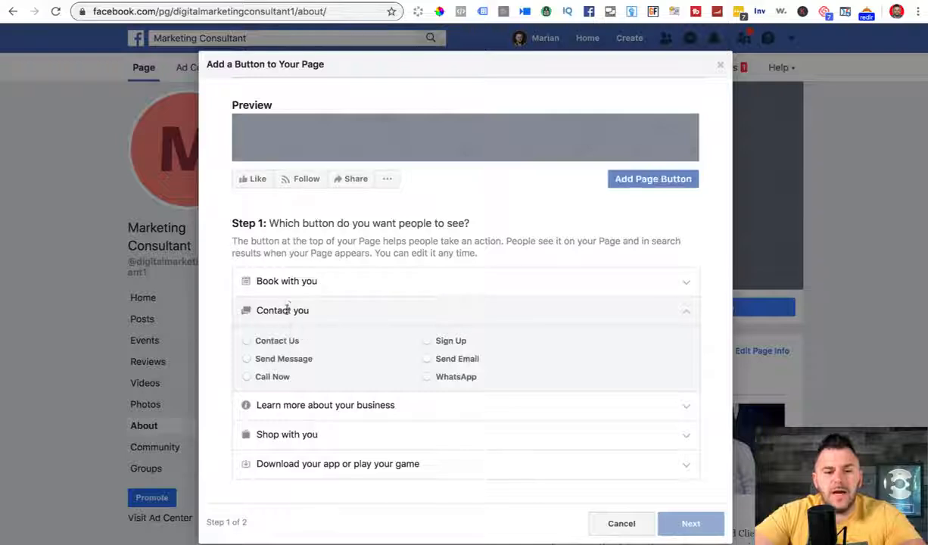
pyautogui.click(246, 359)
pyautogui.click(689, 523)
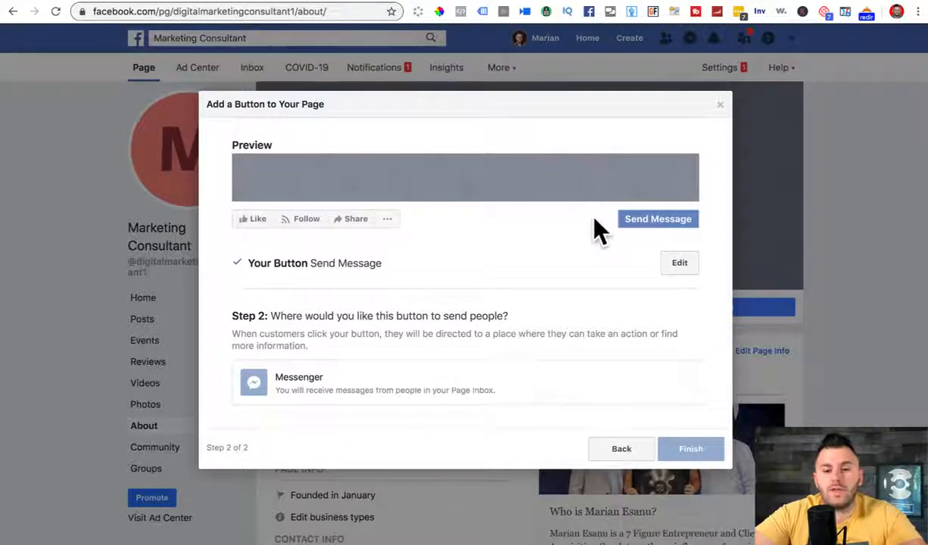
# Step: Point the Send Message button to Messenger and finish the button setup
pyautogui.click(719, 105)
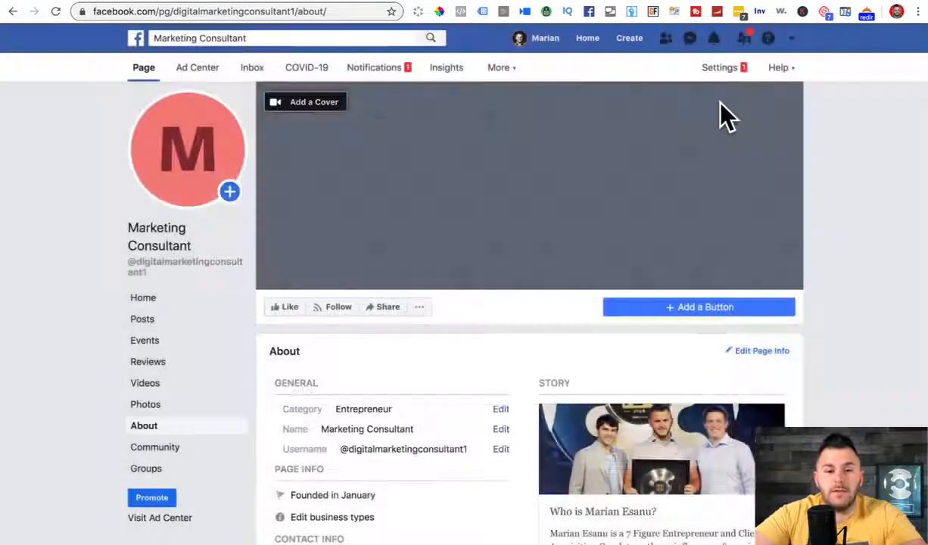
pyautogui.scroll(-2, 870, 342)
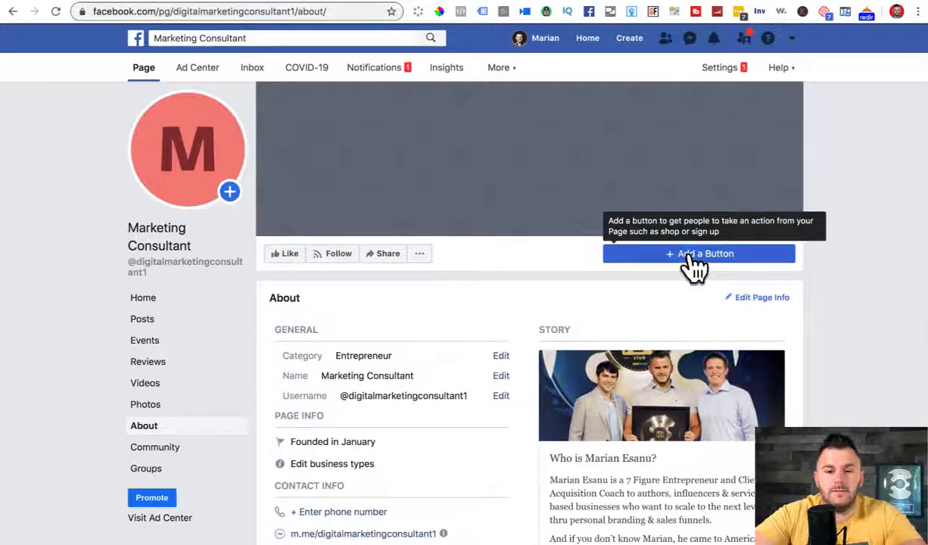
pyautogui.click(689, 262)
pyautogui.click(442, 382)
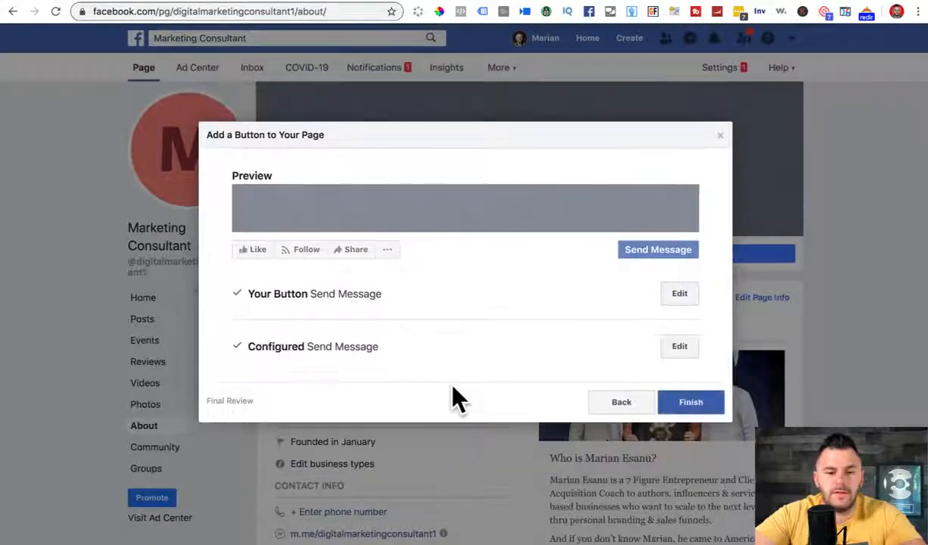
pyautogui.click(698, 402)
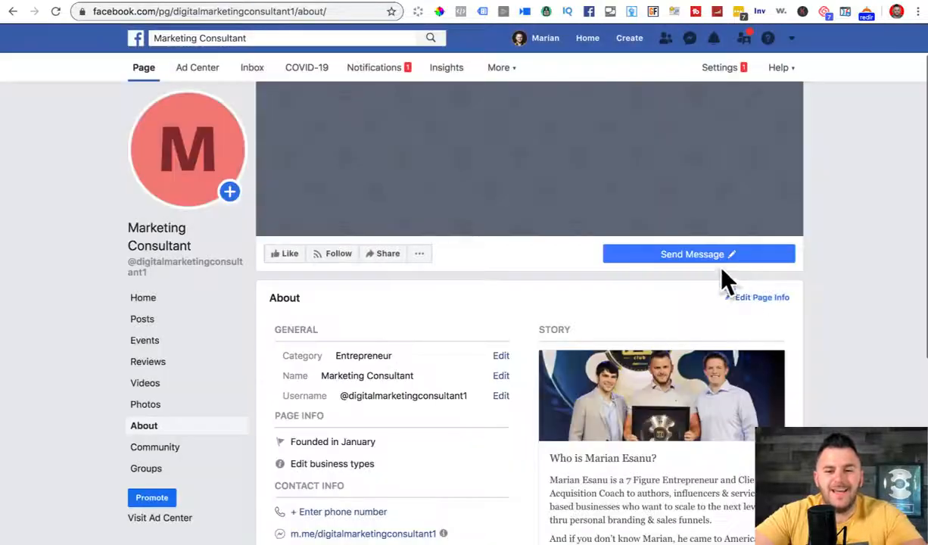
pyautogui.moveTo(709, 268)
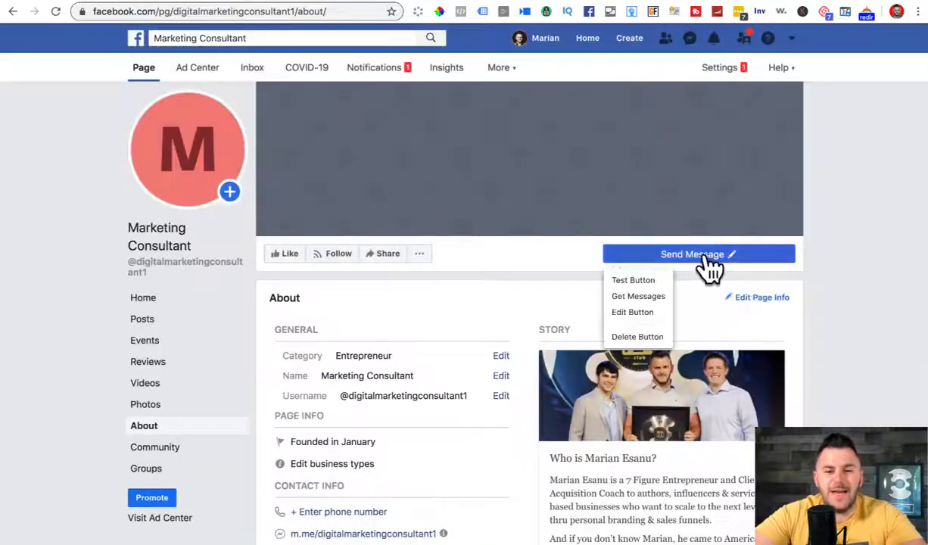
pyautogui.click(632, 280)
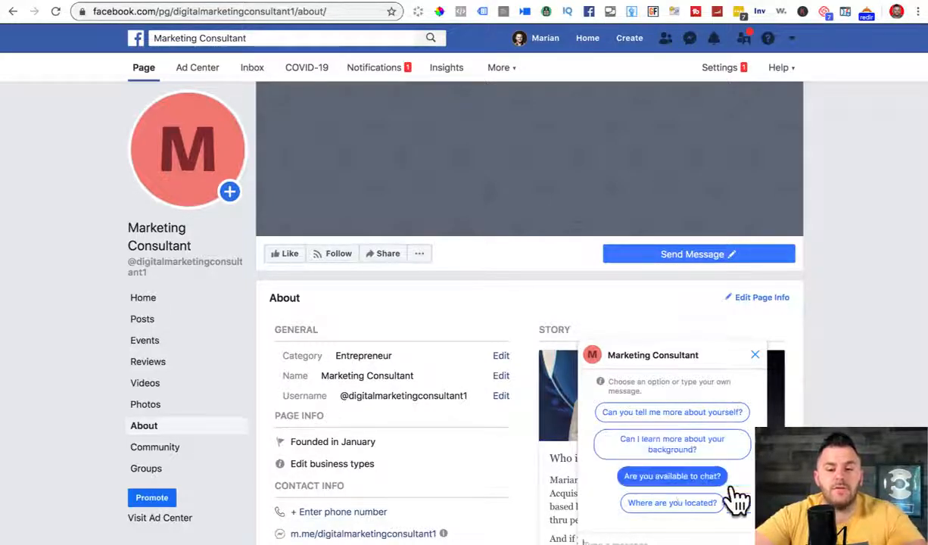
pyautogui.click(757, 364)
pyautogui.moveTo(698, 265)
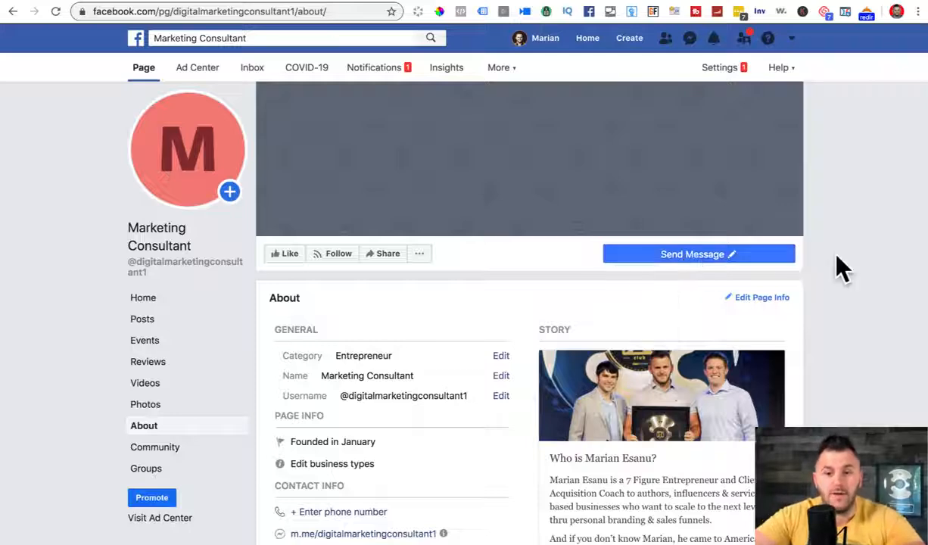
pyautogui.scroll(1, 837, 255)
pyautogui.scroll(1, 843, 269)
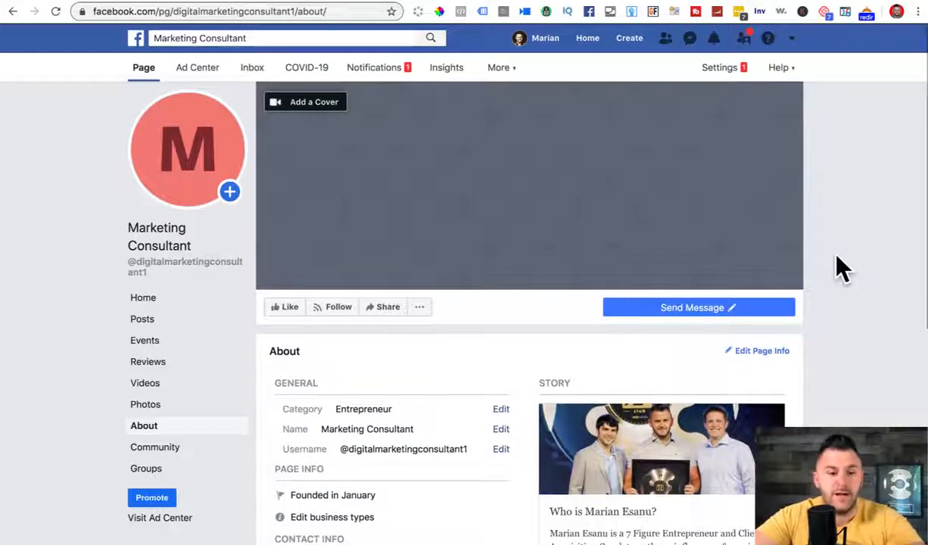
pyautogui.scroll(-5, 843, 269)
pyautogui.scroll(-7, 571, 331)
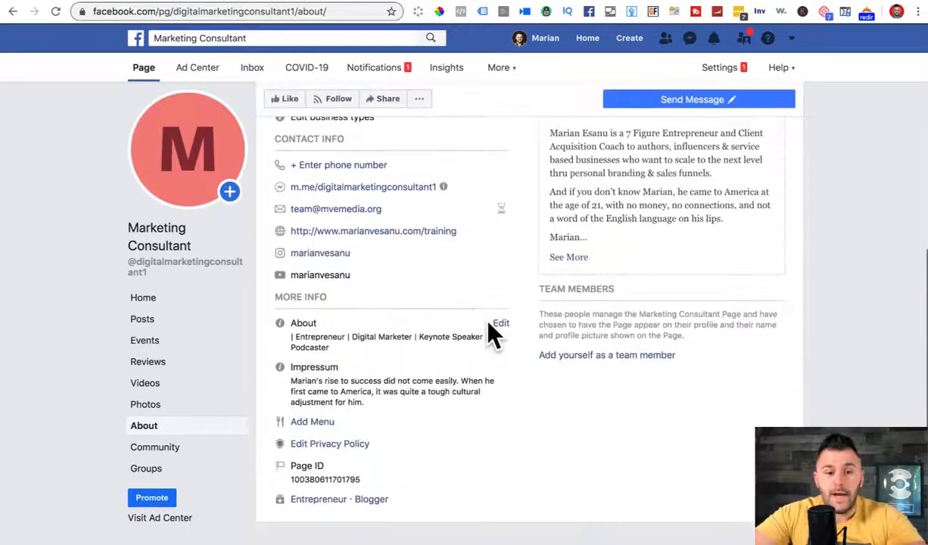
pyautogui.scroll(4, 489, 330)
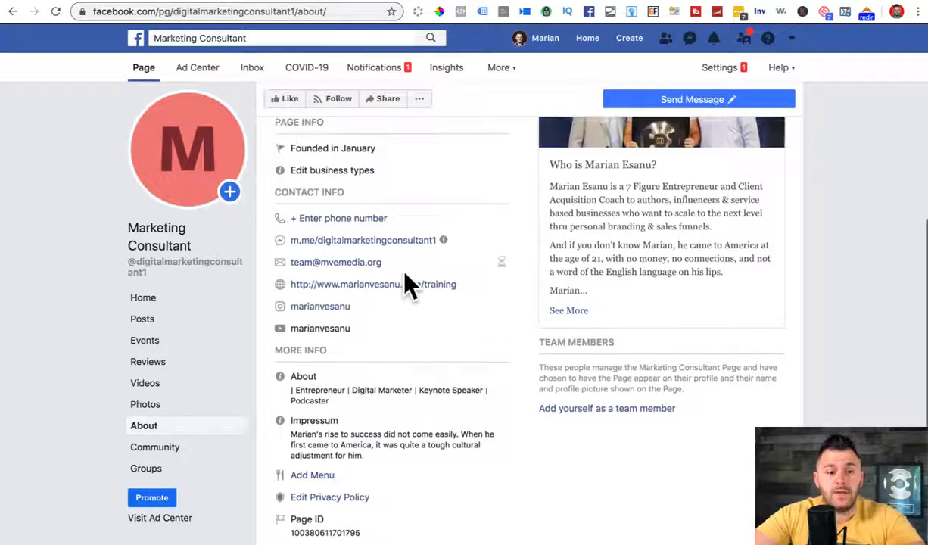
pyautogui.scroll(3, 420, 371)
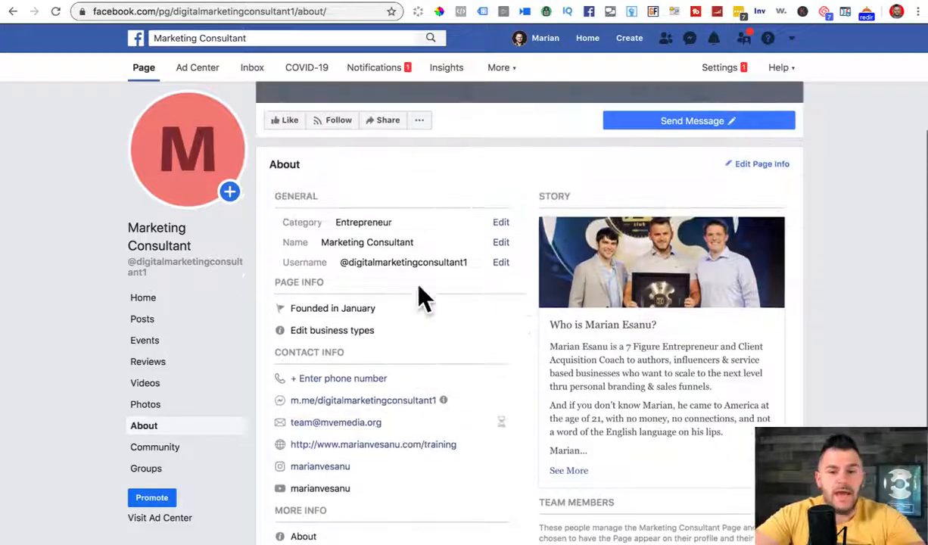
pyautogui.moveTo(700, 158)
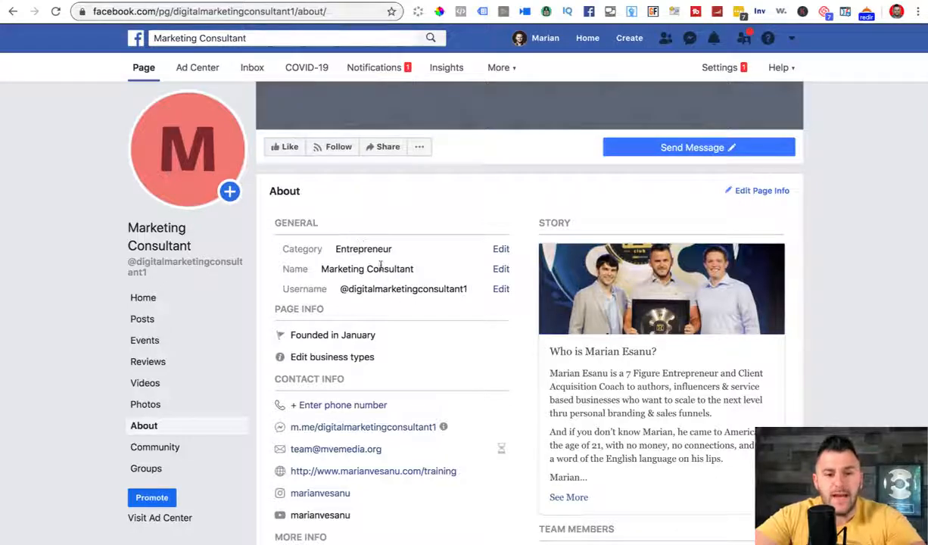
pyautogui.scroll(-2, 325, 310)
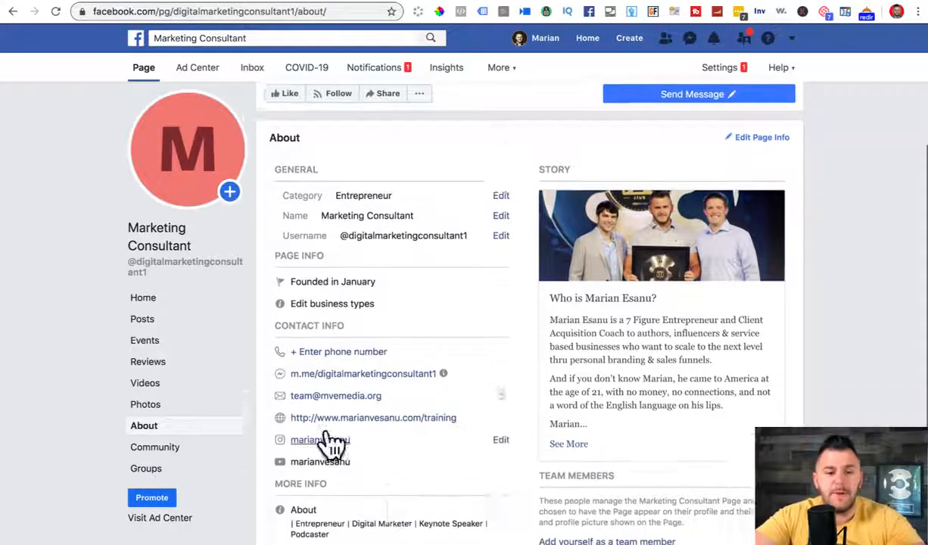
pyautogui.scroll(-3, 326, 443)
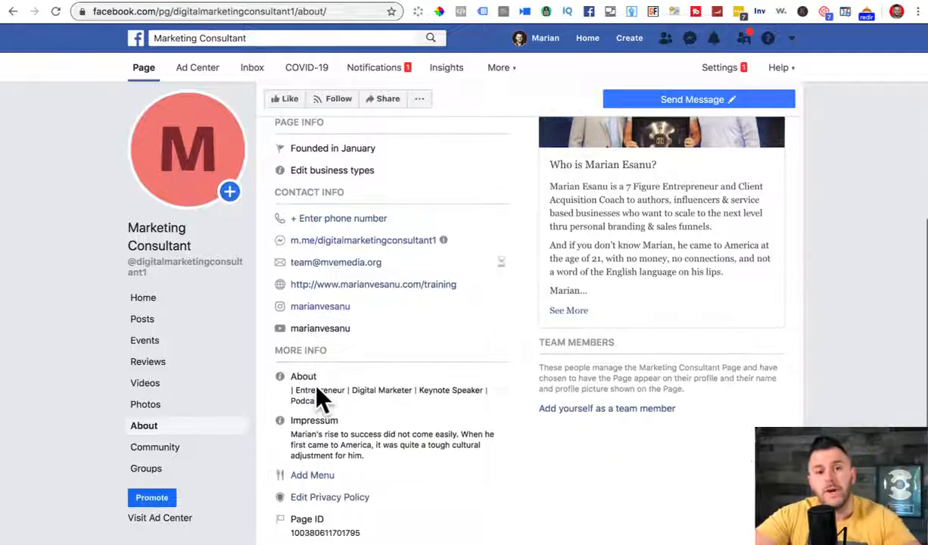
pyautogui.scroll(-3, 316, 389)
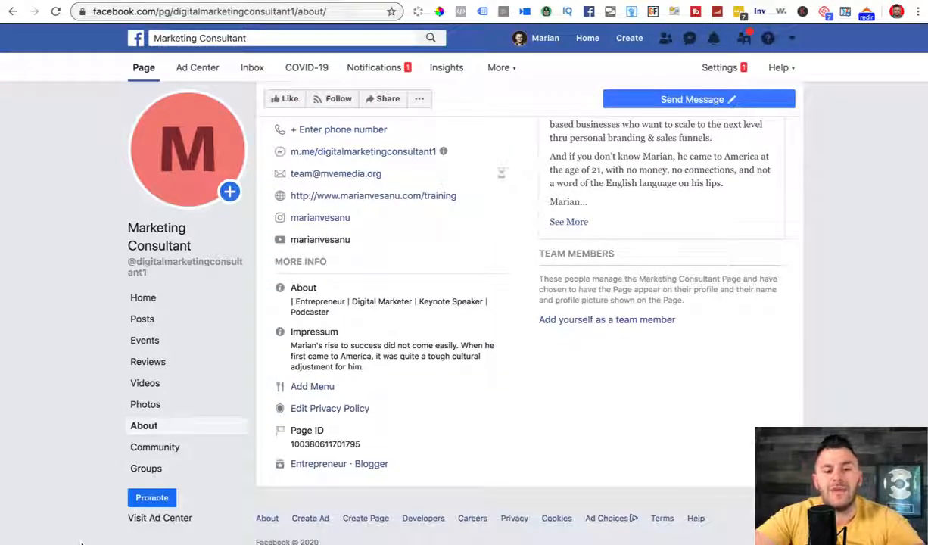
pyautogui.scroll(1, 711, 136)
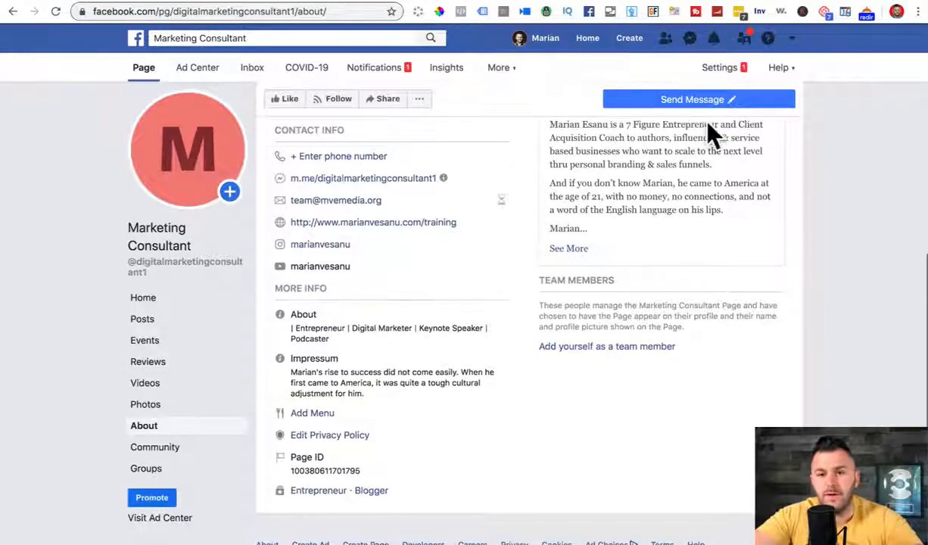
pyautogui.scroll(10, 711, 136)
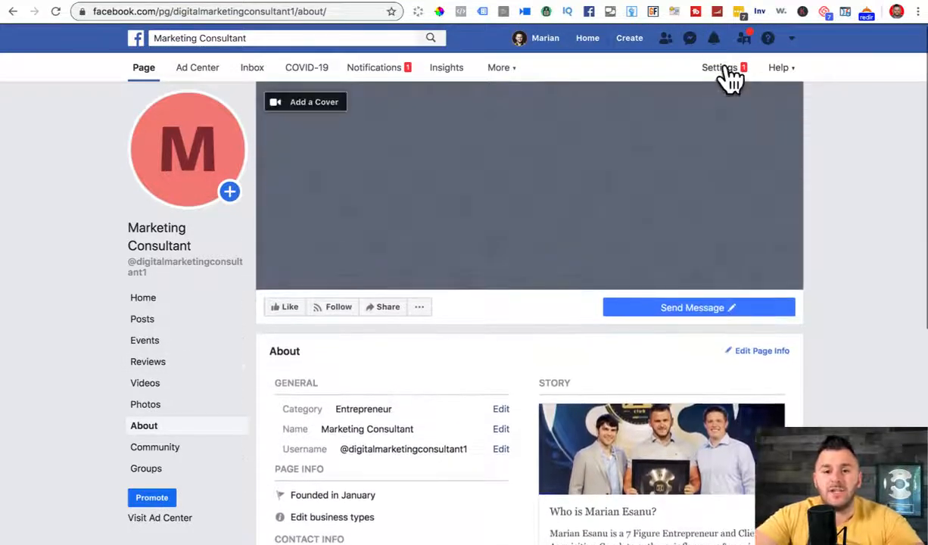
# Step: Go to the page's Templates and Tabs settings and scroll to the tab list
pyautogui.click(723, 69)
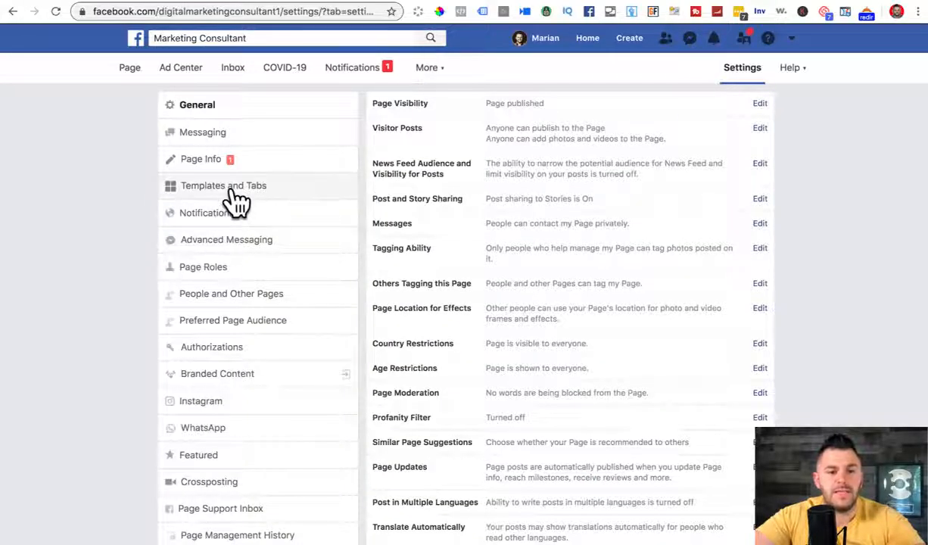
pyautogui.click(231, 189)
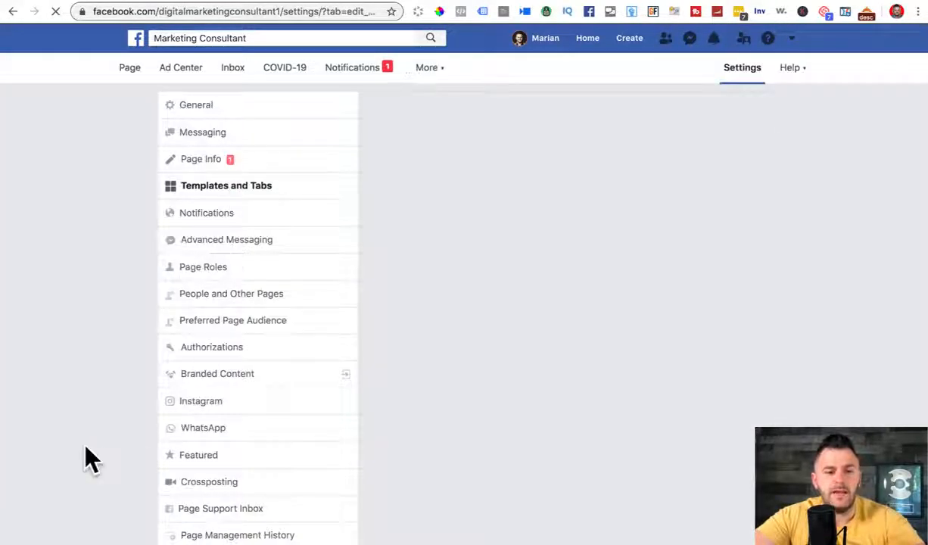
pyautogui.scroll(-4, 90, 456)
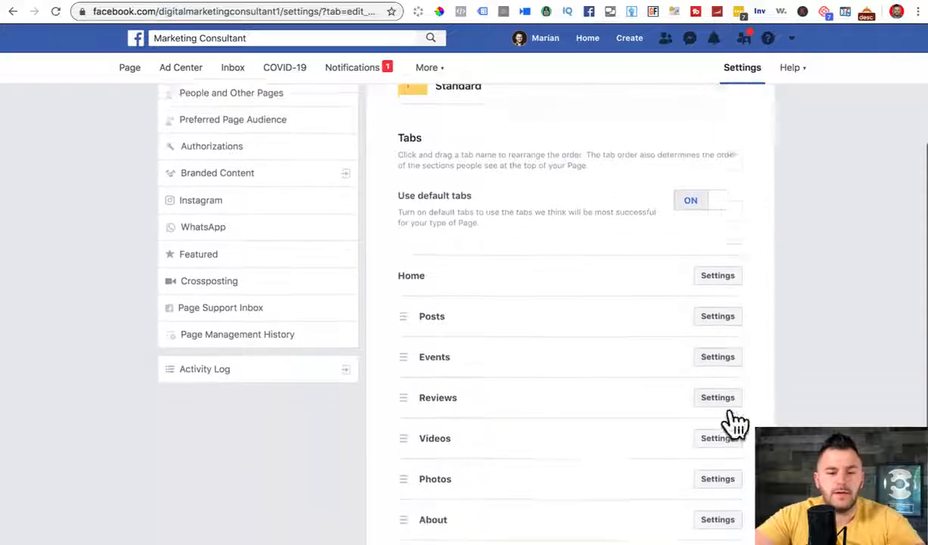
pyautogui.scroll(-3, 731, 412)
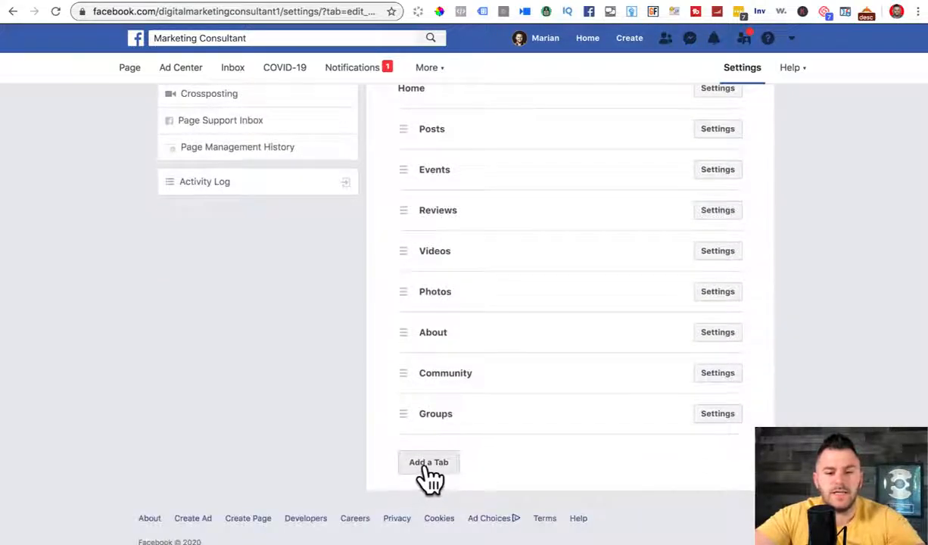
# Step: Add a Shop tab to the page, close the tab choices, and return to the Page
pyautogui.click(427, 464)
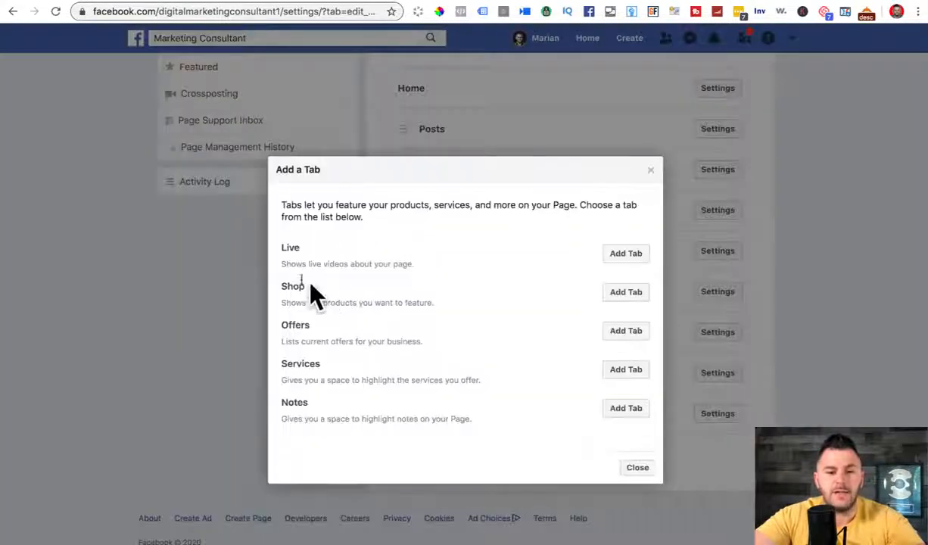
pyautogui.click(626, 292)
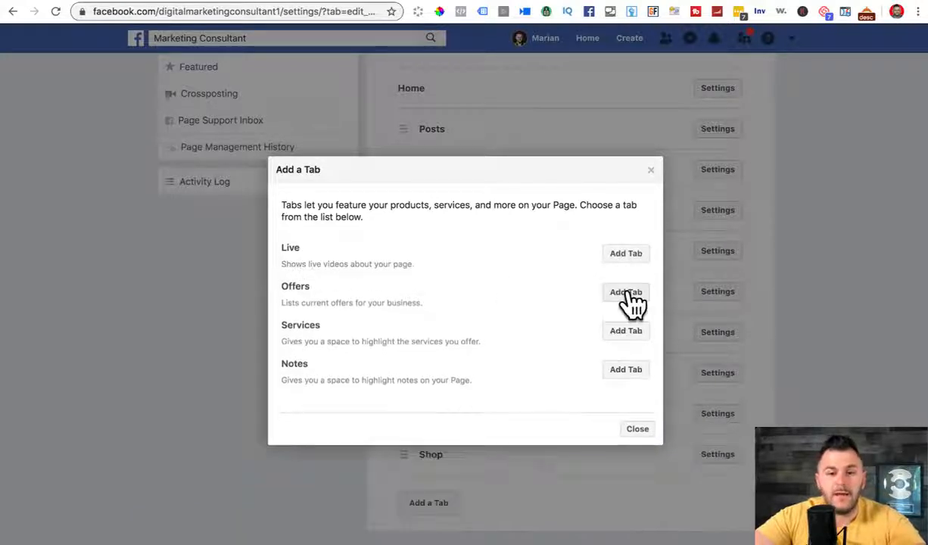
pyautogui.click(637, 430)
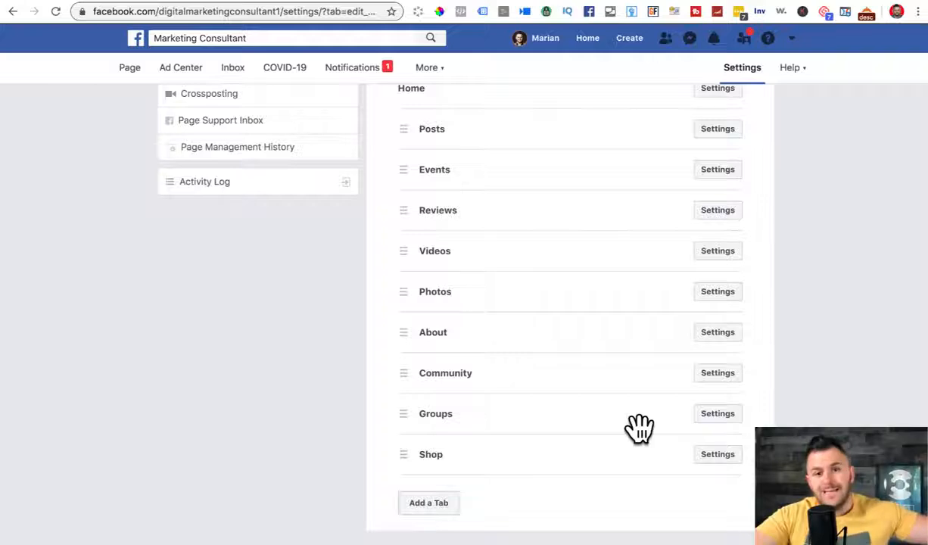
pyautogui.scroll(5, 639, 428)
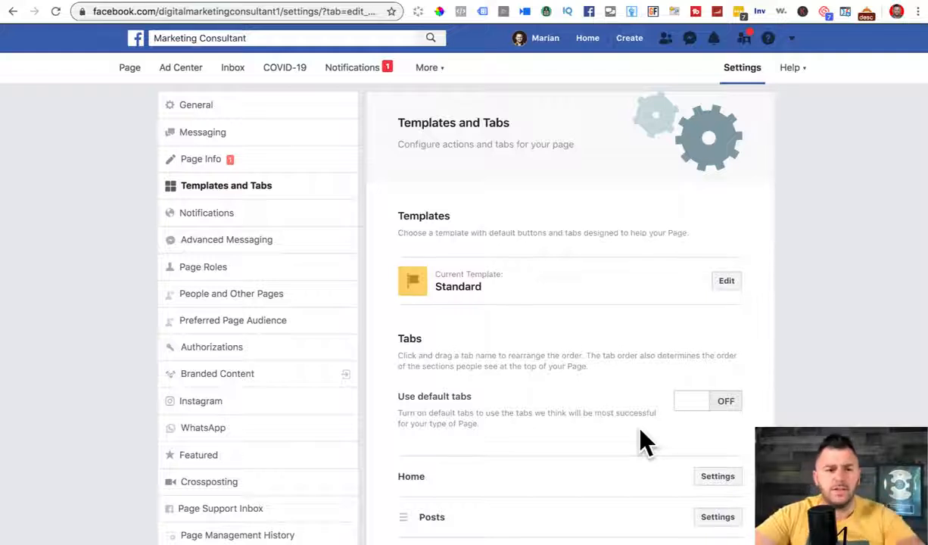
pyautogui.click(128, 70)
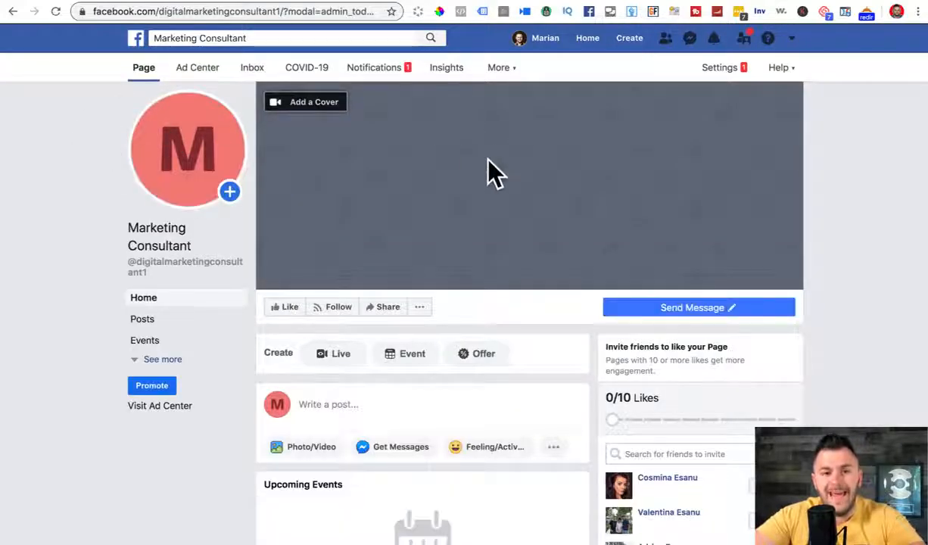
# Step: View the Marketing Consultant Page's current profile picture, then bring up its Update options
pyautogui.moveTo(216, 174)
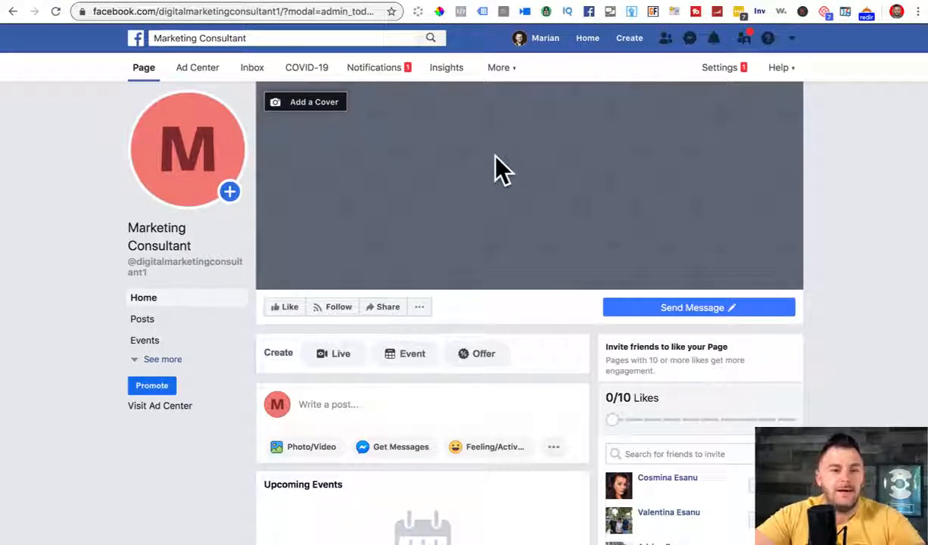
pyautogui.moveTo(159, 168)
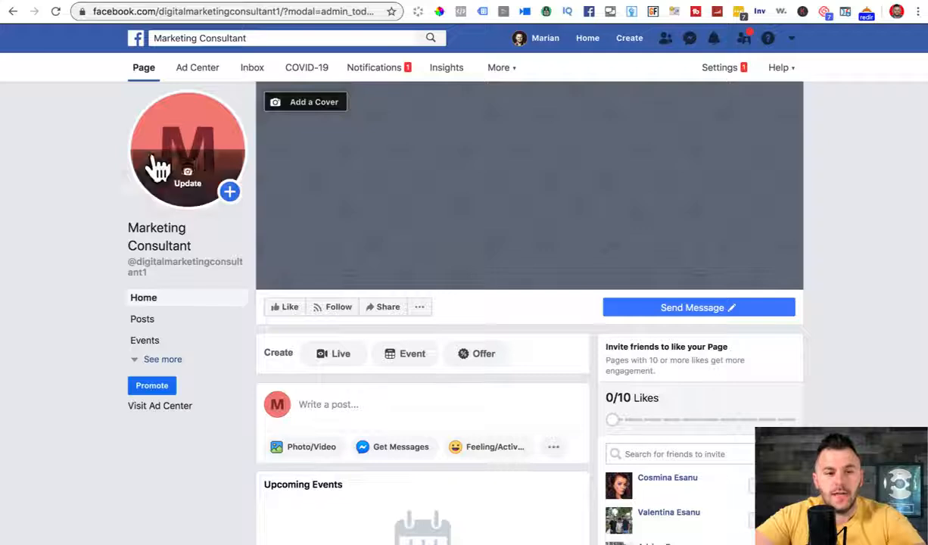
pyautogui.click(195, 129)
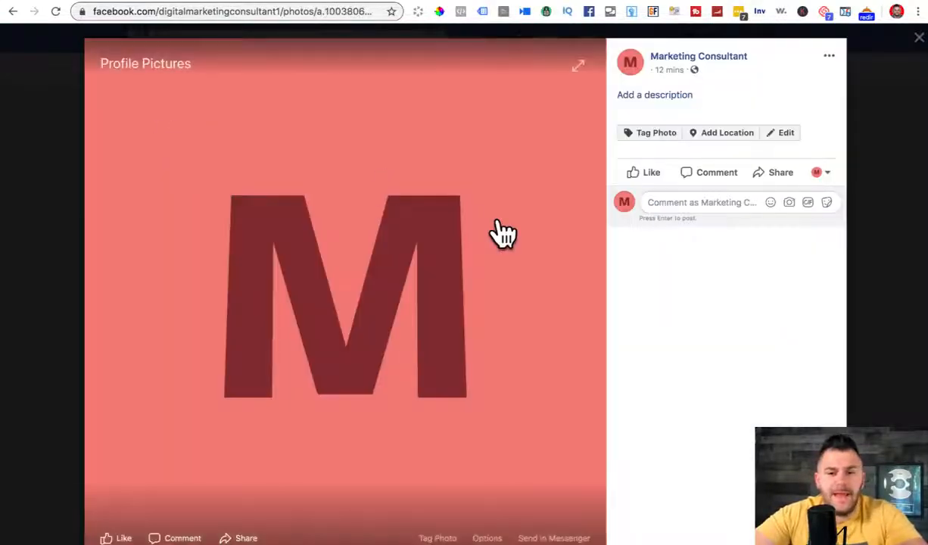
pyautogui.click(919, 37)
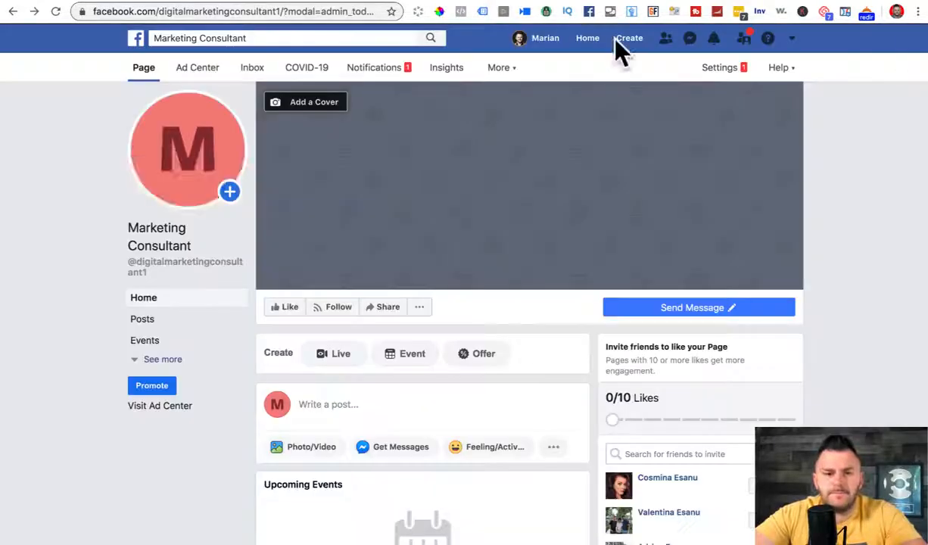
pyautogui.click(189, 185)
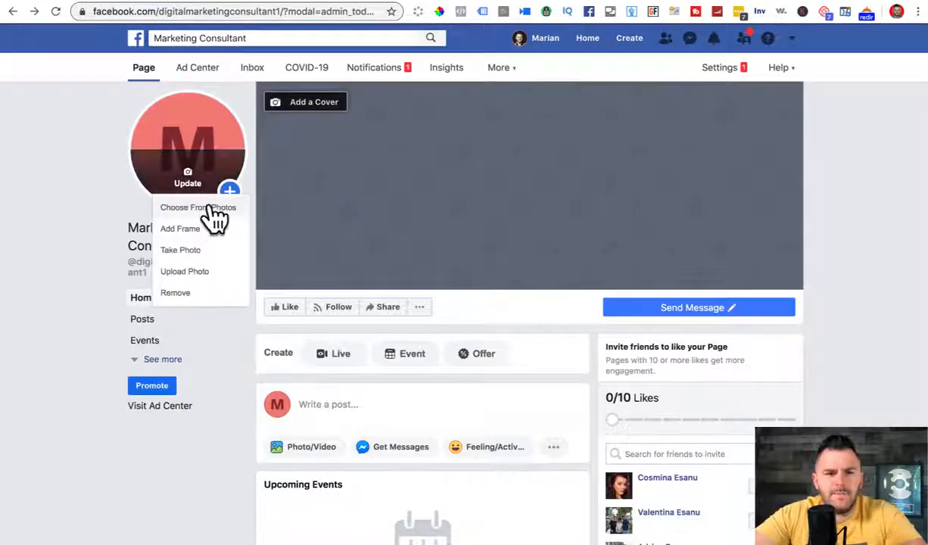
# Step: Upload the headshot from Downloads and save it as the Page's new profile picture
pyautogui.click(195, 271)
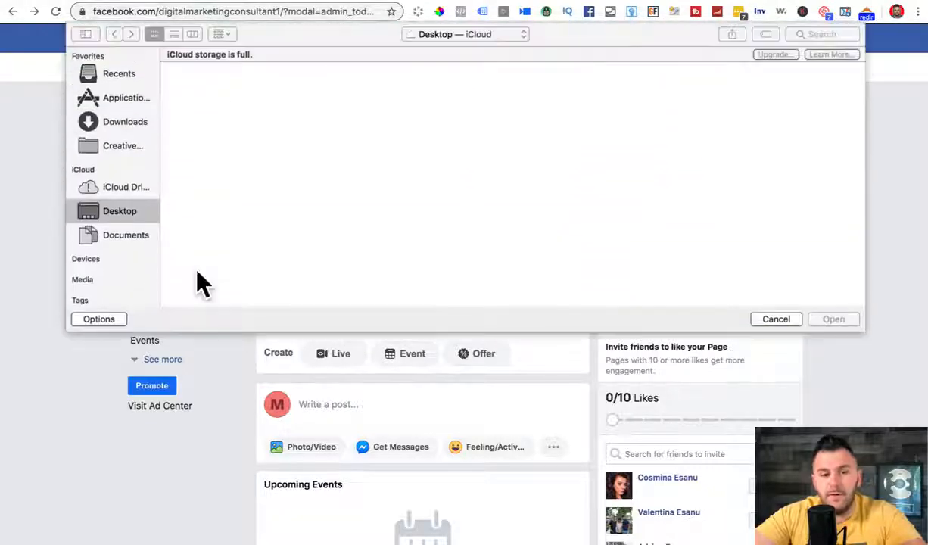
pyautogui.click(115, 123)
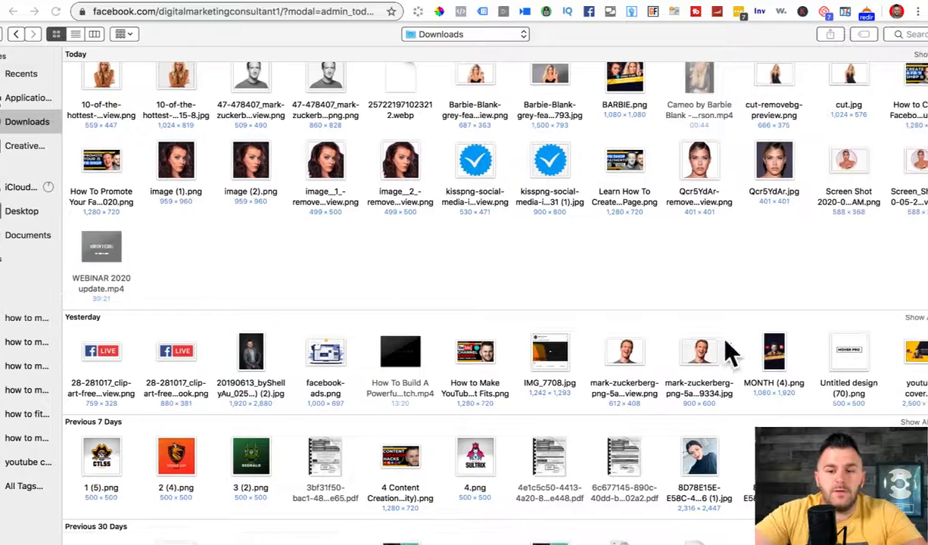
pyautogui.click(704, 353)
pyautogui.scroll(-3, 707, 344)
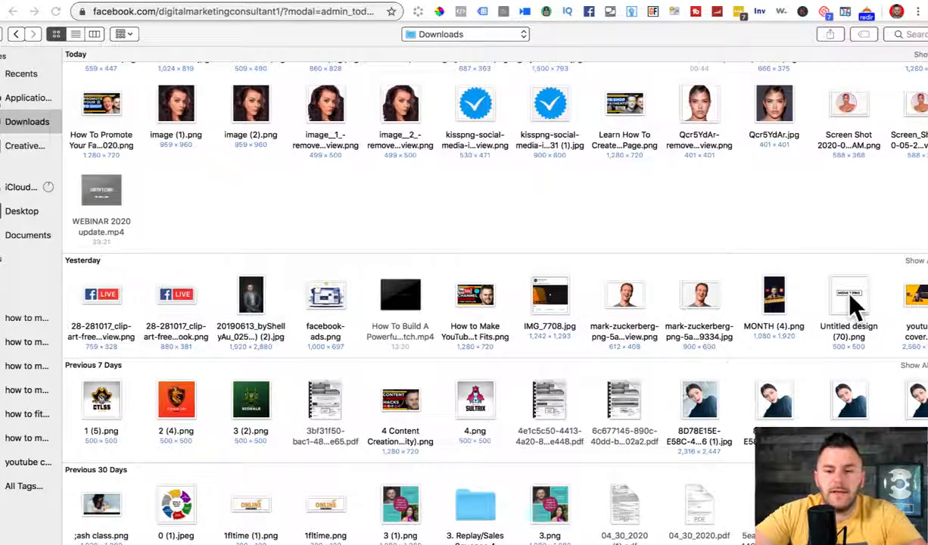
pyautogui.hscroll(5, 833, 303)
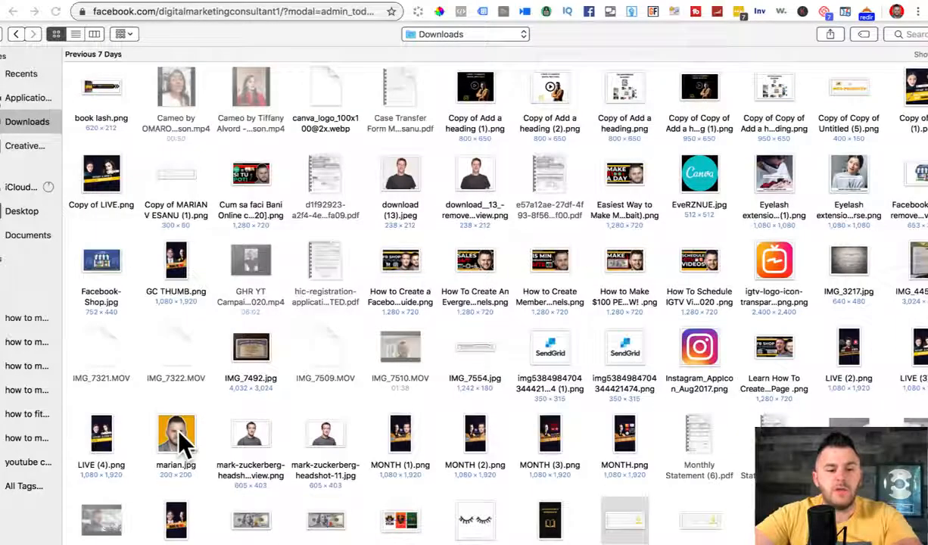
pyautogui.click(174, 435)
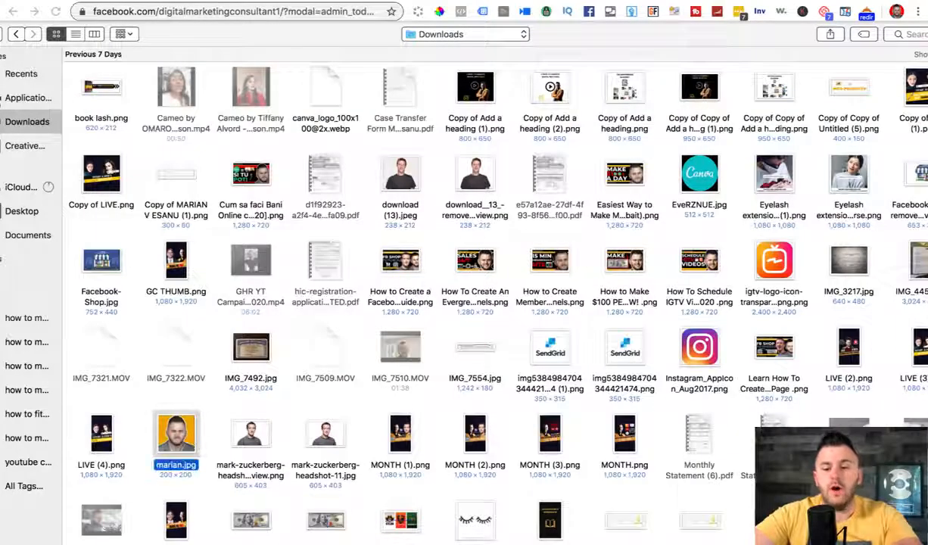
pyautogui.press('Return')
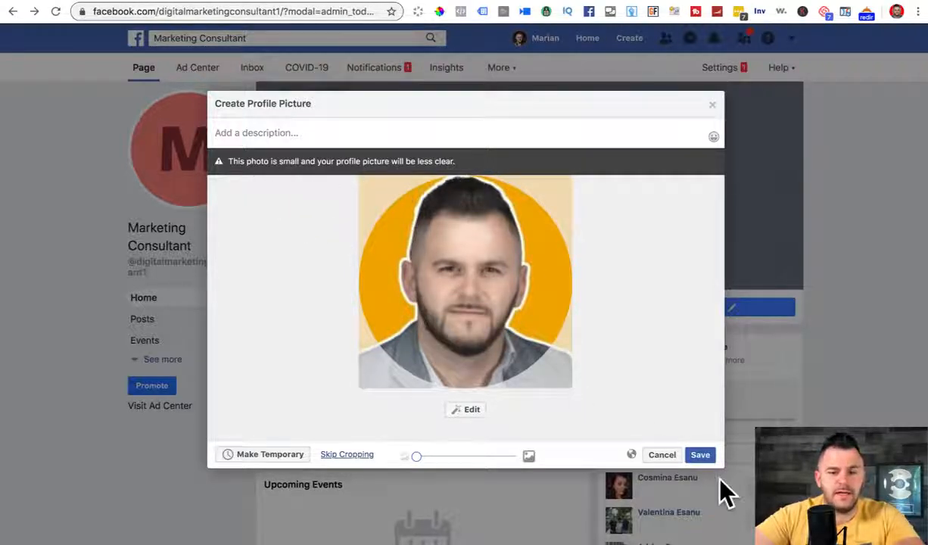
pyautogui.click(700, 454)
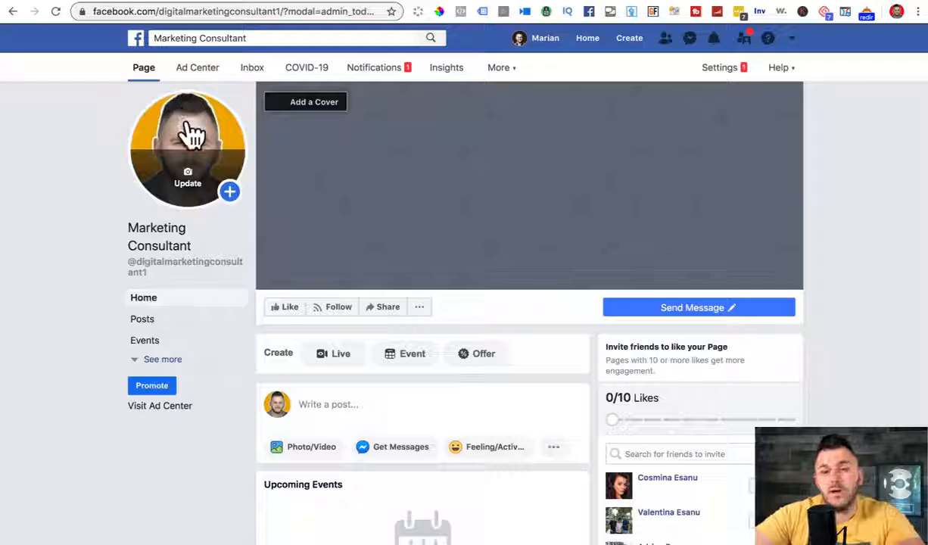
pyautogui.click(83, 1)
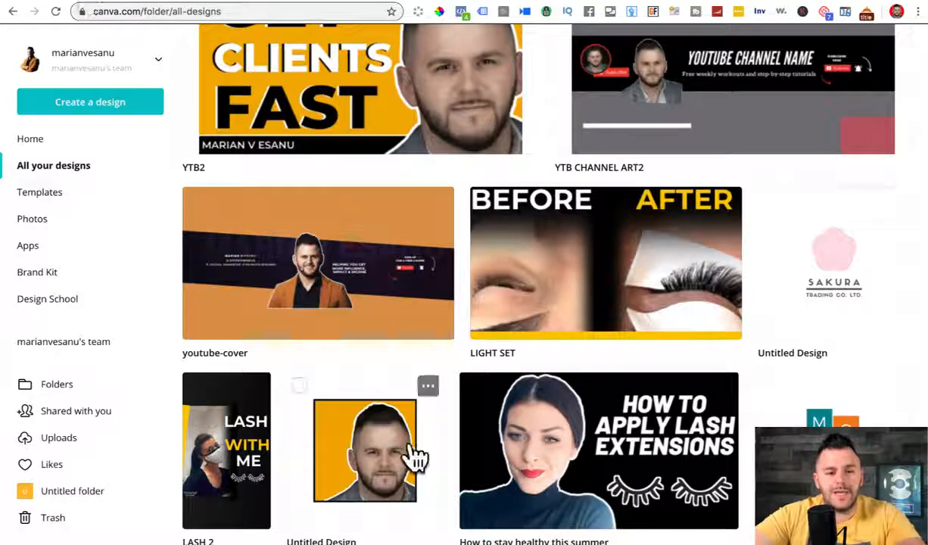
# Step: Briefly open the orange headshot design, then return to All your designs
pyautogui.click(382, 458)
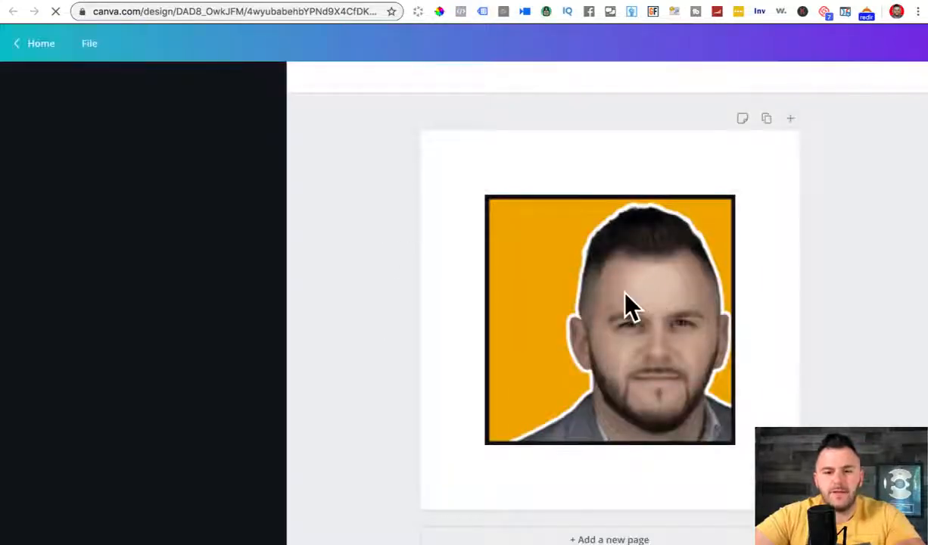
pyautogui.click(626, 305)
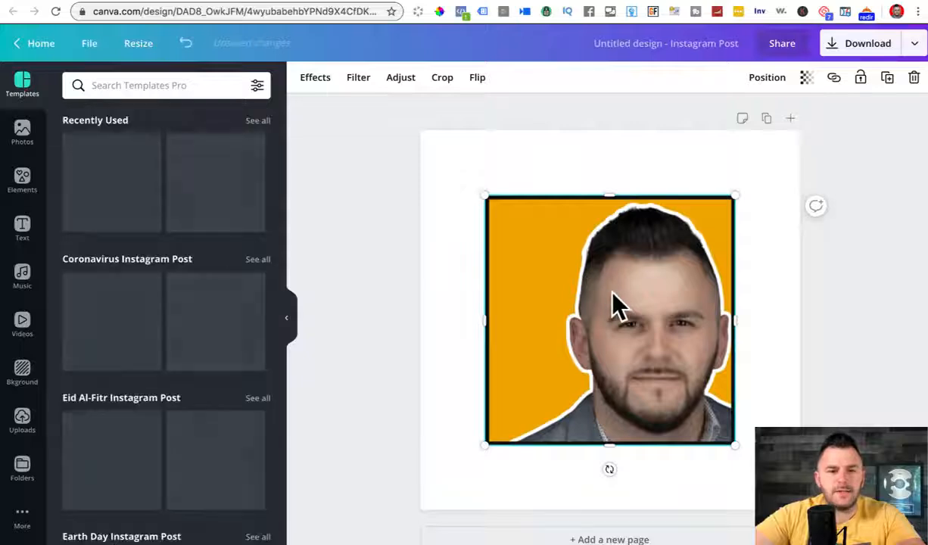
pyautogui.click(83, 1)
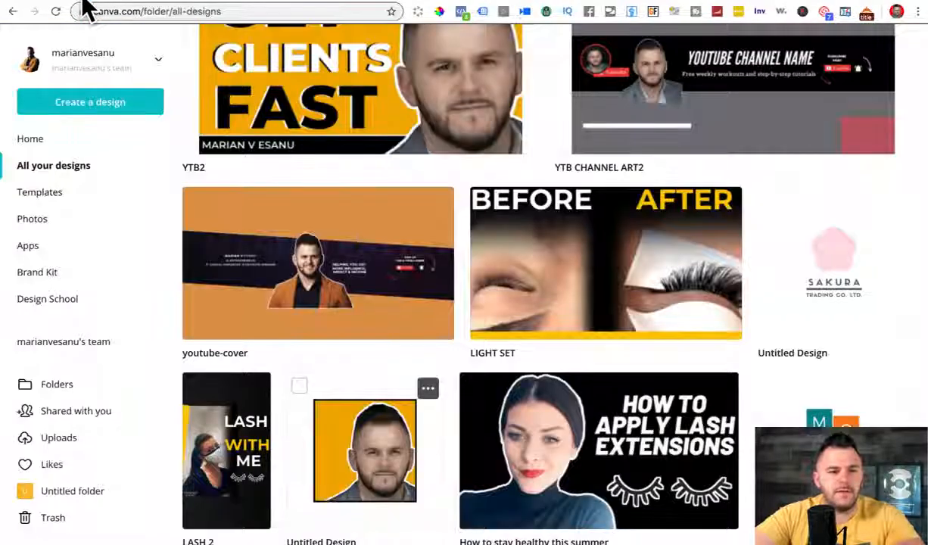
# Step: Start a new 500 × 500 px Logo design by searching 'log' in Create a design
pyautogui.click(90, 110)
pyautogui.write('ins')
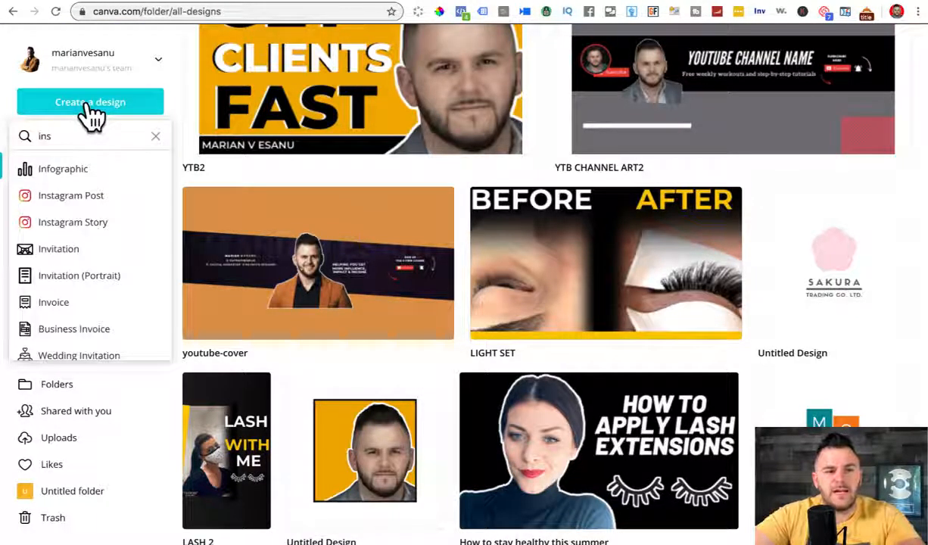
pyautogui.write('lo')
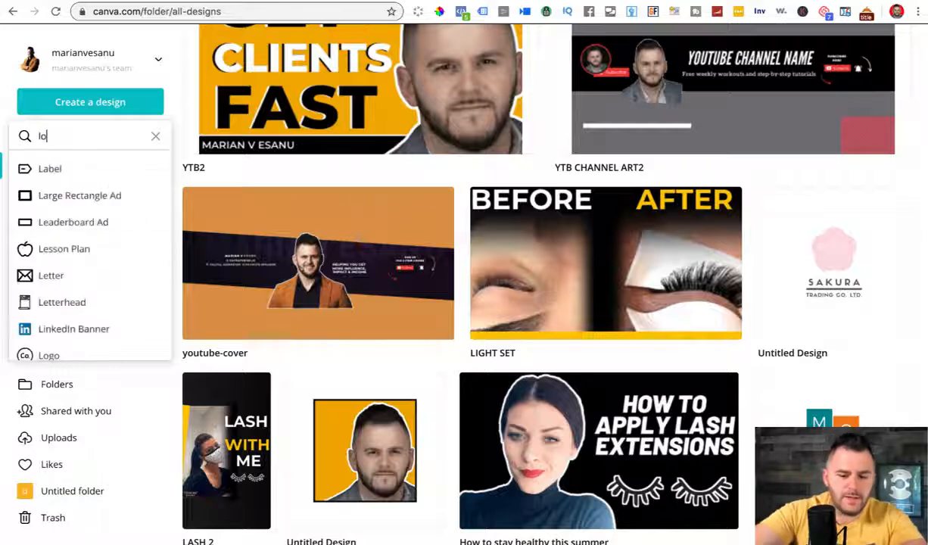
pyautogui.press('BackSpace')
pyautogui.press('BackSpace')
pyautogui.write('g')
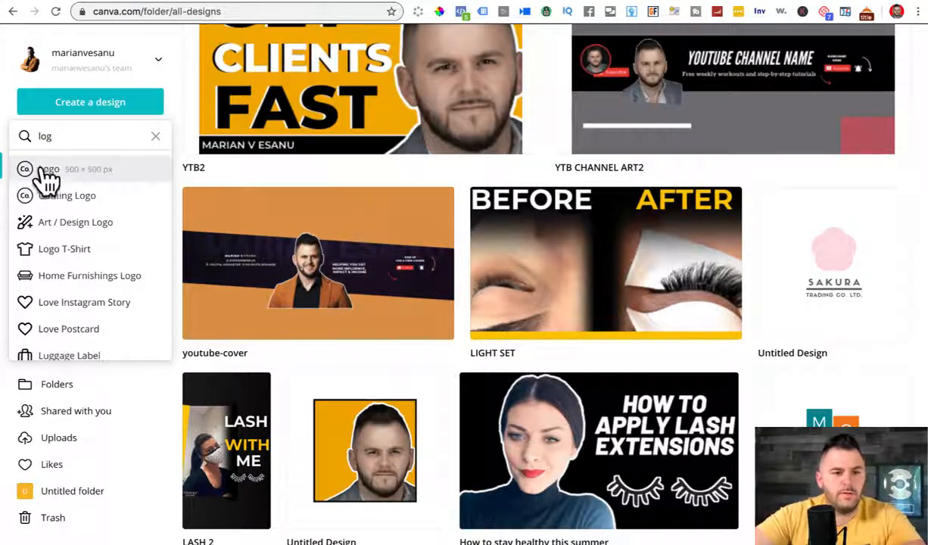
pyautogui.click(44, 168)
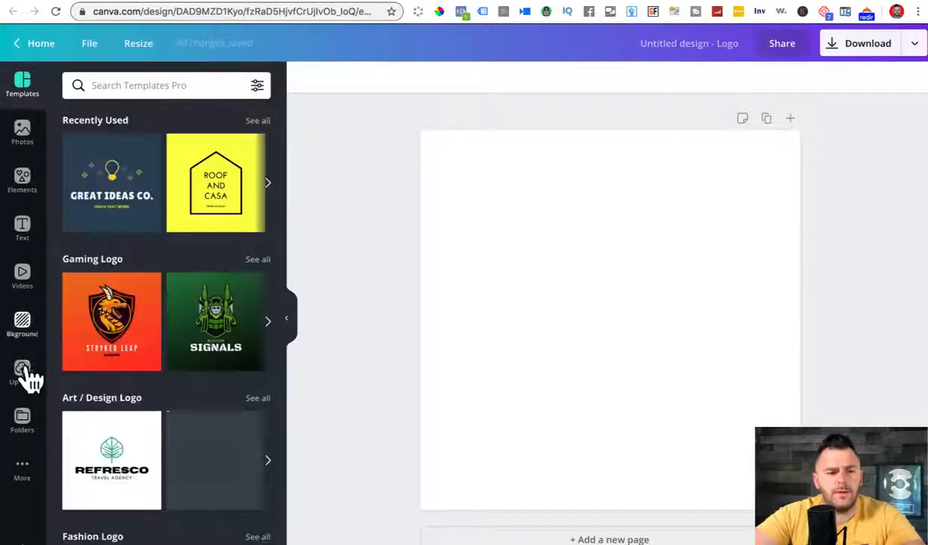
# Step: Open the Uploads panel and browse the uploaded images next to the blank Untitled Logo page
pyautogui.click(23, 373)
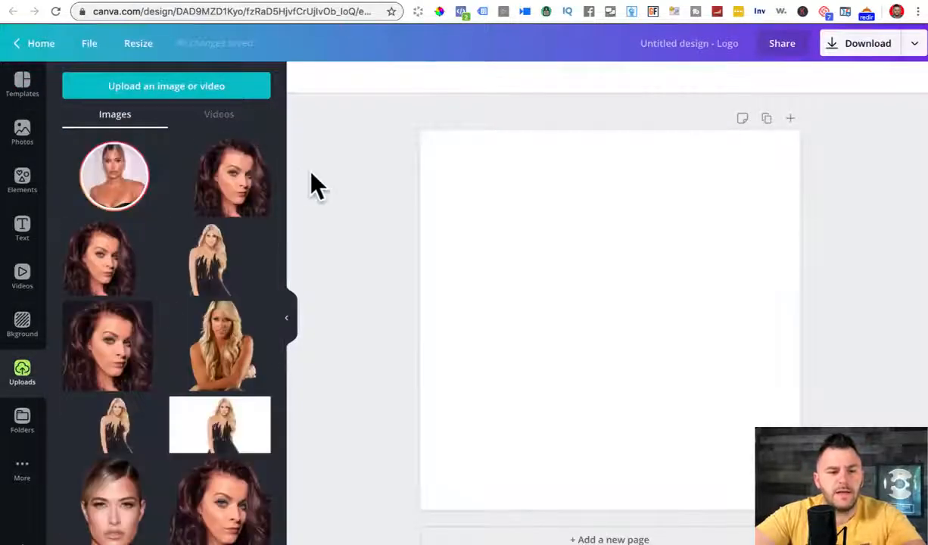
pyautogui.moveTo(283, 174); pyautogui.dragTo(338, 532)
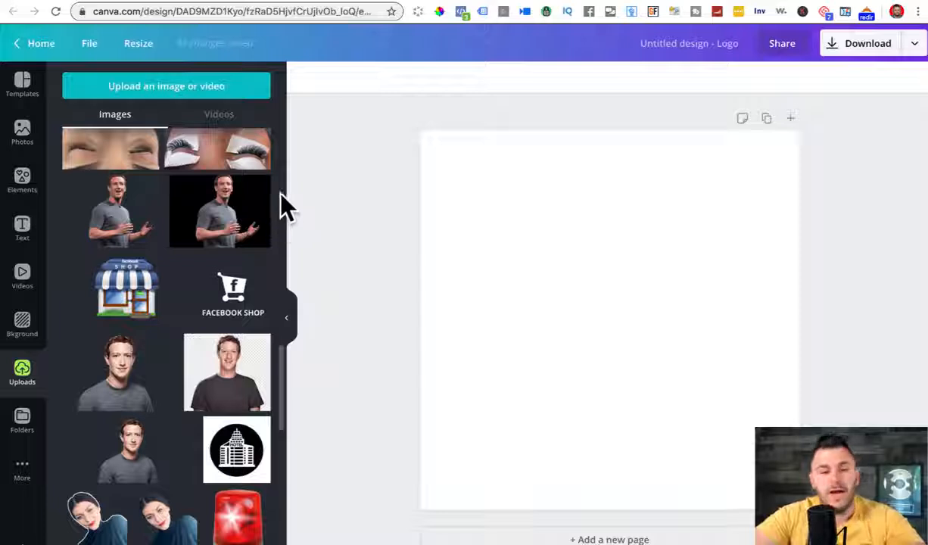
pyautogui.scroll(-10, 282, 427)
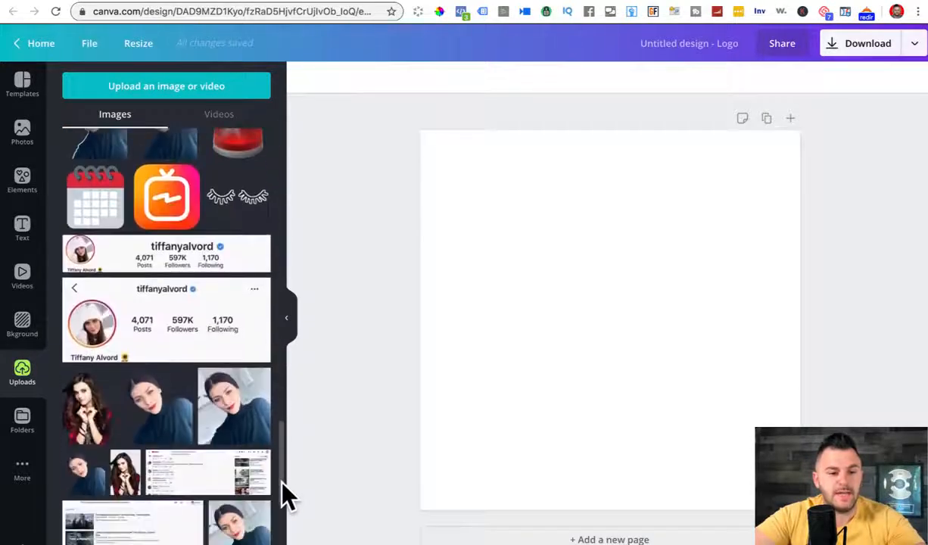
pyautogui.scroll(-2, 282, 438)
pyautogui.scroll(8, 281, 438)
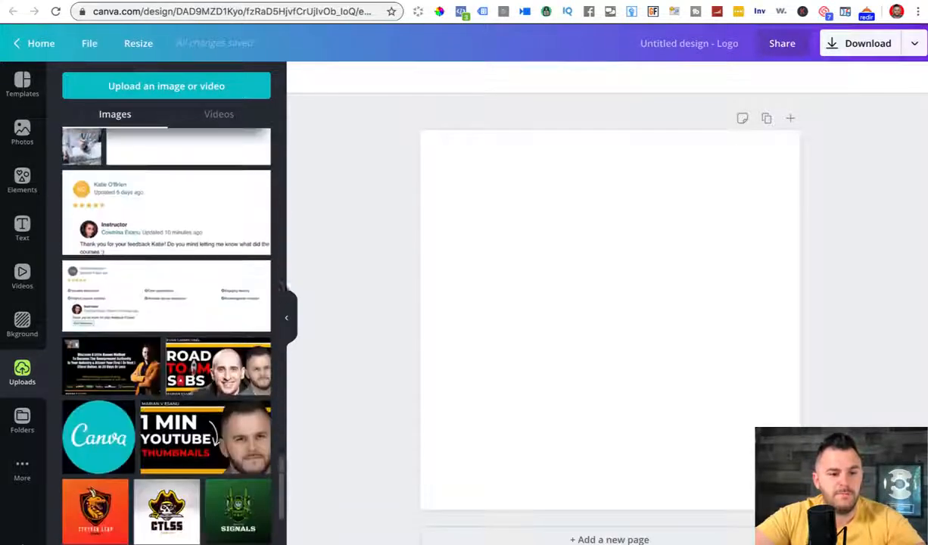
pyautogui.scroll(10, 282, 435)
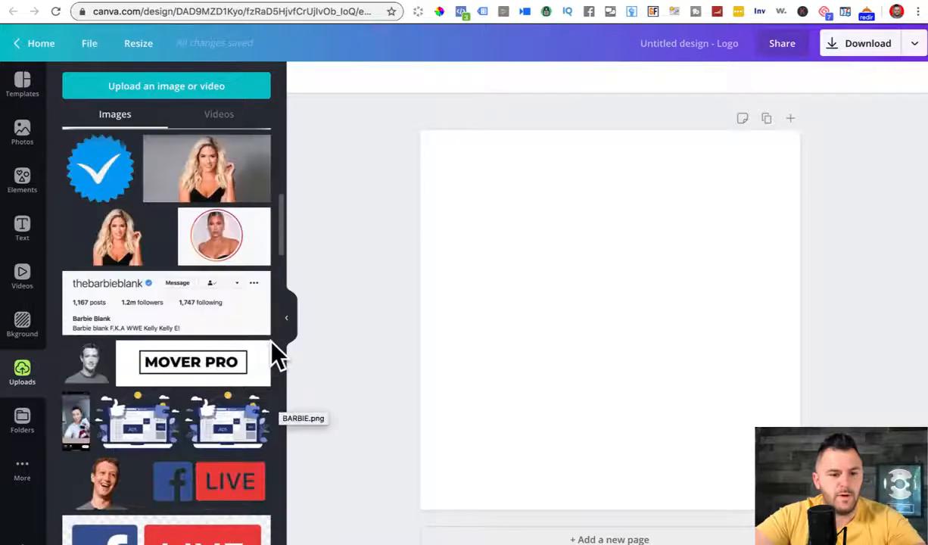
pyautogui.scroll(3, 268, 310)
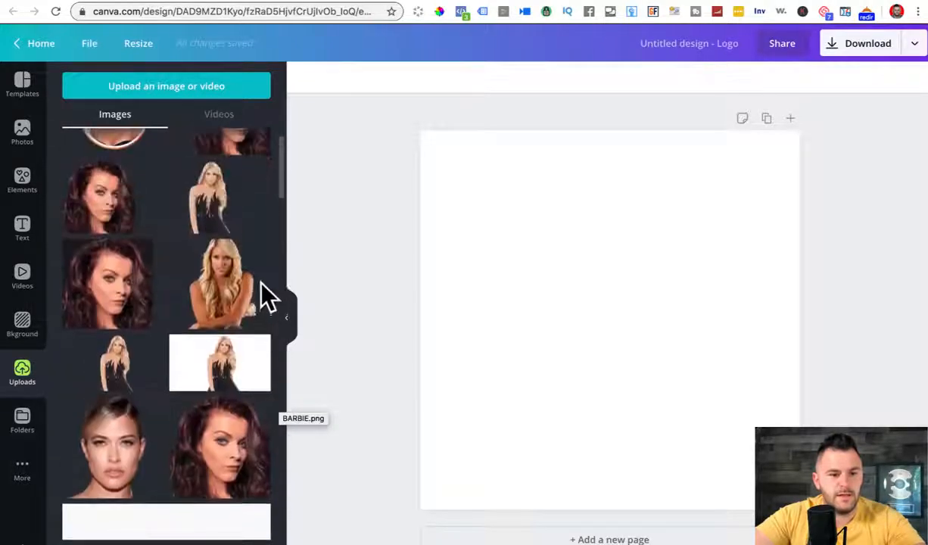
pyautogui.scroll(-15, 282, 338)
pyautogui.scroll(-15, 281, 424)
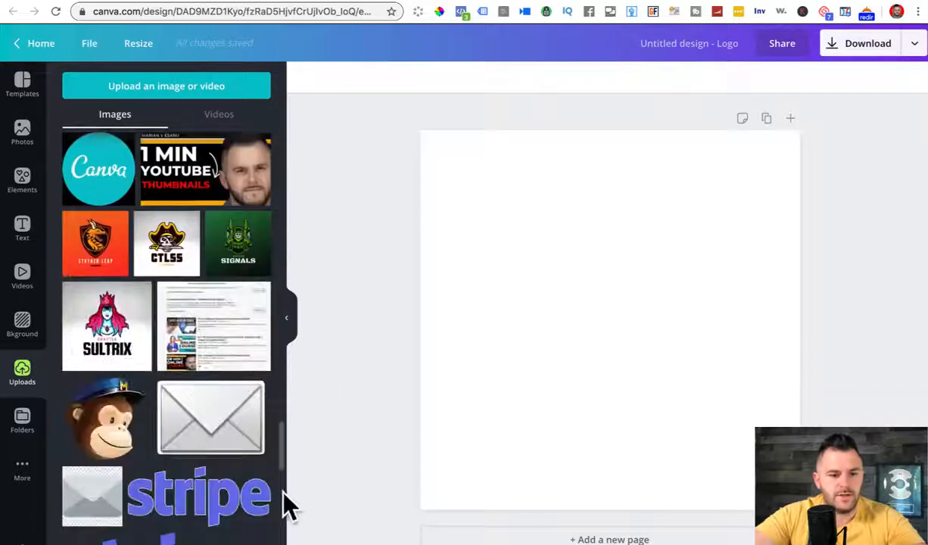
pyautogui.moveTo(280, 449); pyautogui.dragTo(292, 544)
pyautogui.scroll(-15, 90, 272)
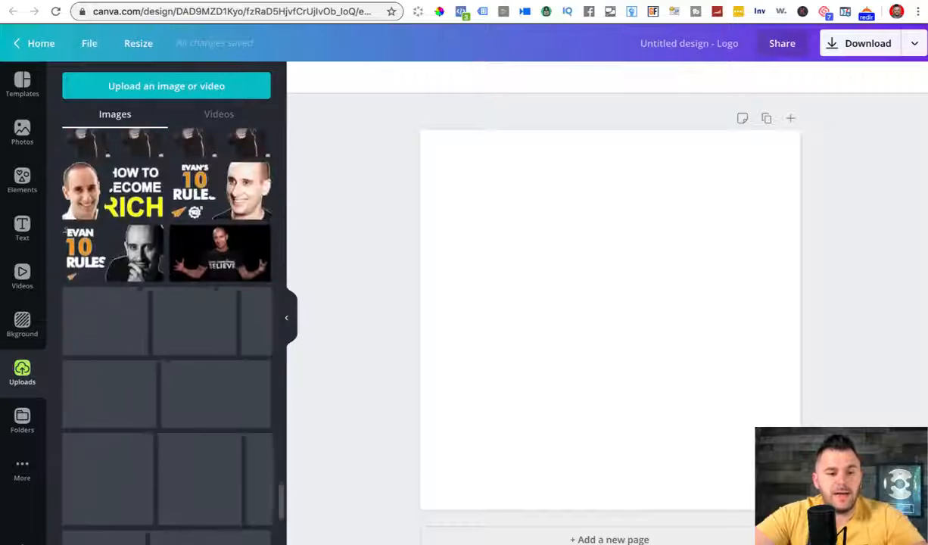
pyautogui.scroll(-2, 167, 318)
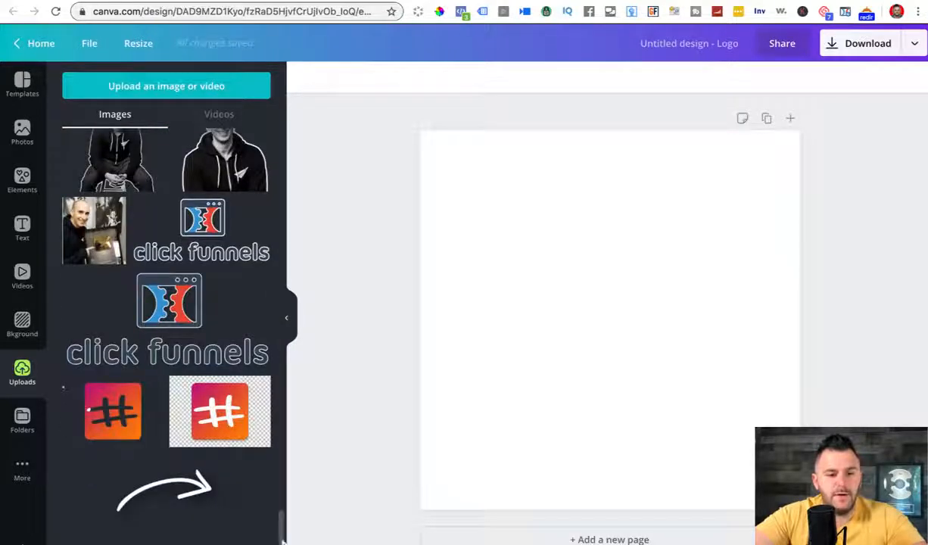
pyautogui.scroll(-15, 181, 432)
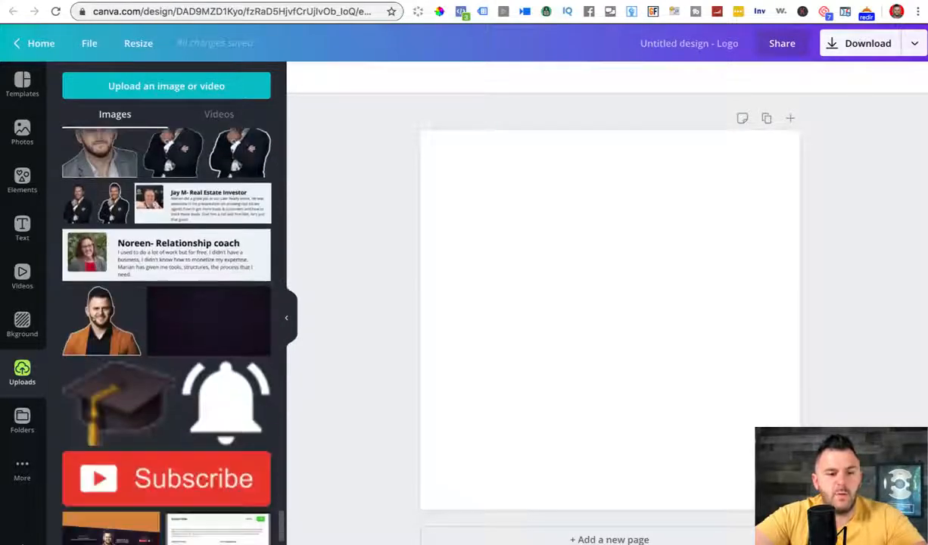
pyautogui.scroll(5, 167, 318)
# Step: Add the uploaded portrait to the blank logo page
pyautogui.click(99, 301)
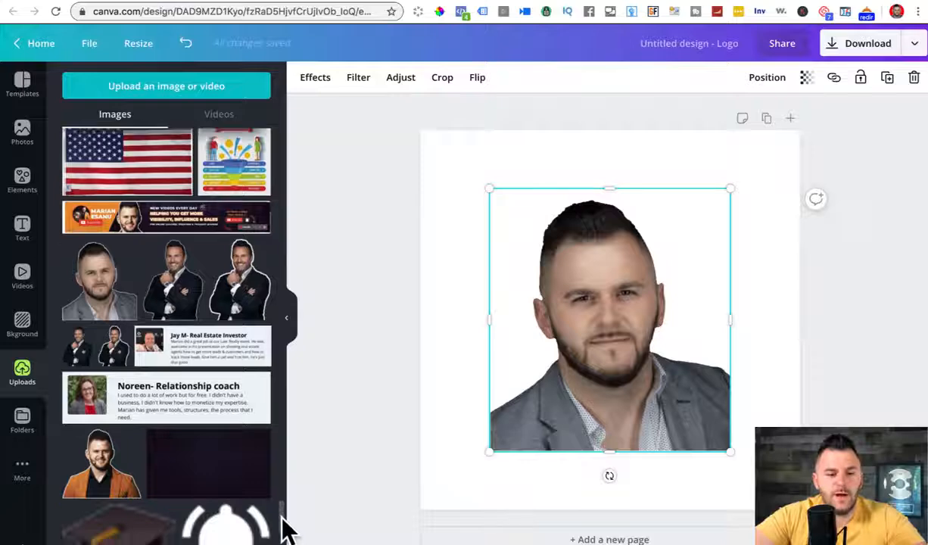
pyautogui.scroll(-15, 284, 522)
pyautogui.scroll(5, 167, 326)
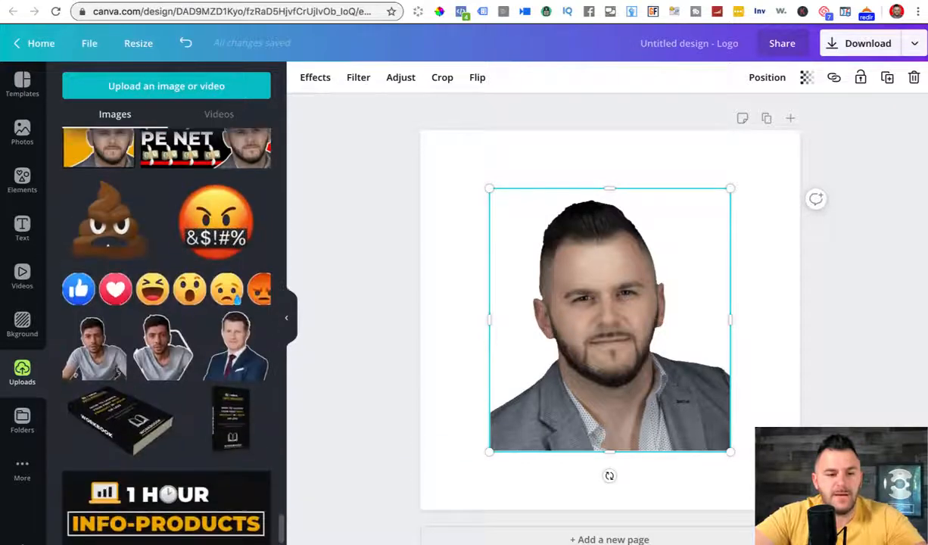
# Step: Download the original file of the dark-background seated-man photo
pyautogui.scroll(-8, 167, 325)
pyautogui.scroll(-15, 166, 325)
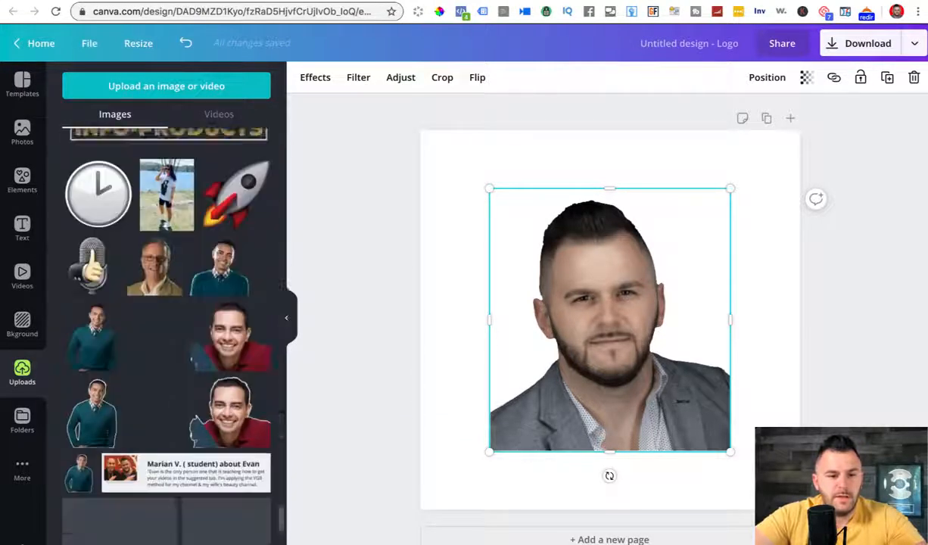
pyautogui.scroll(-3, 166, 326)
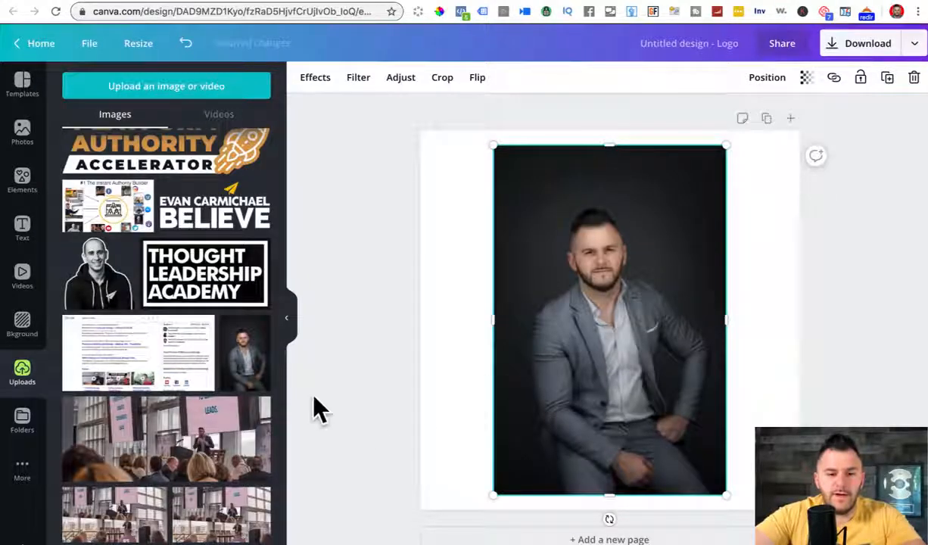
pyautogui.click(258, 324)
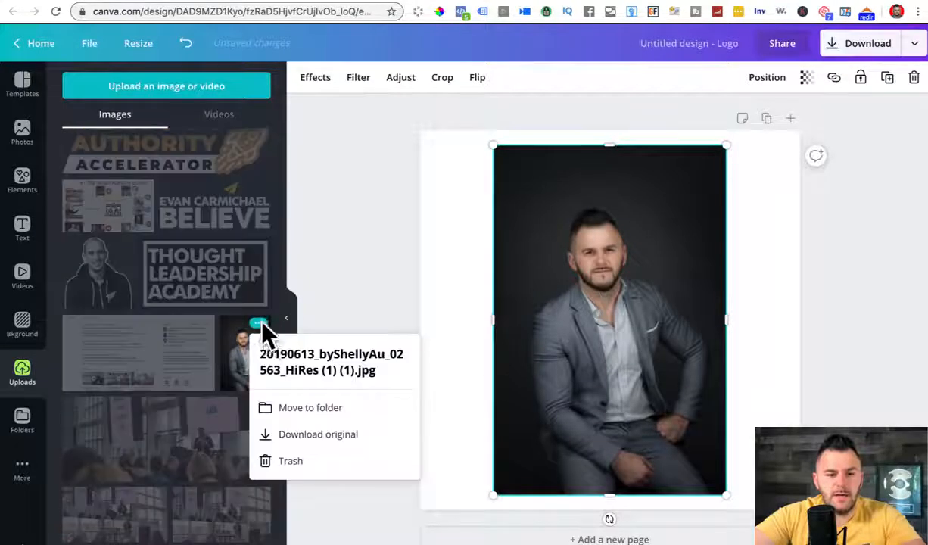
pyautogui.click(302, 436)
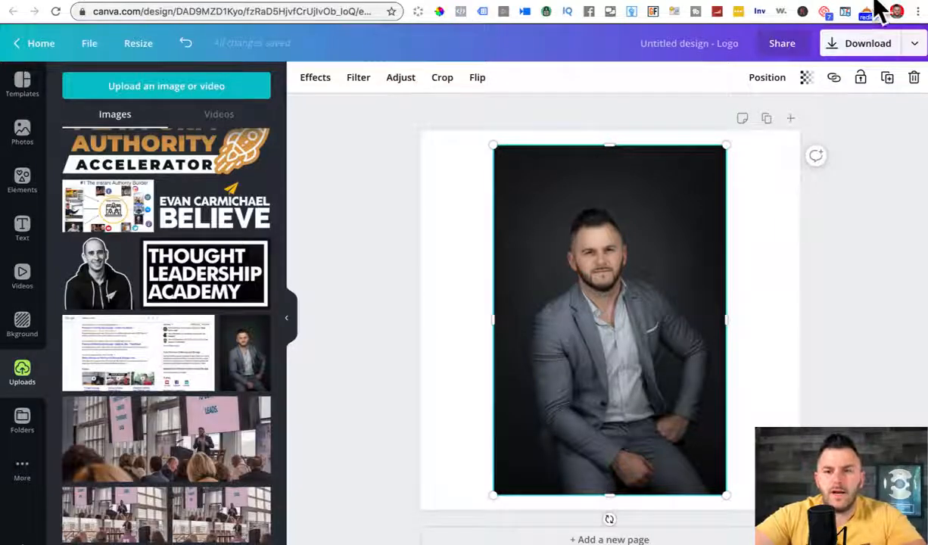
# Step: Upload the seated-man photo to remove.bg and download its 408 × 612 transparent cutout
pyautogui.hotkey('ctrl', 't')
pyautogui.write('remove.bg')
pyautogui.press('Return')
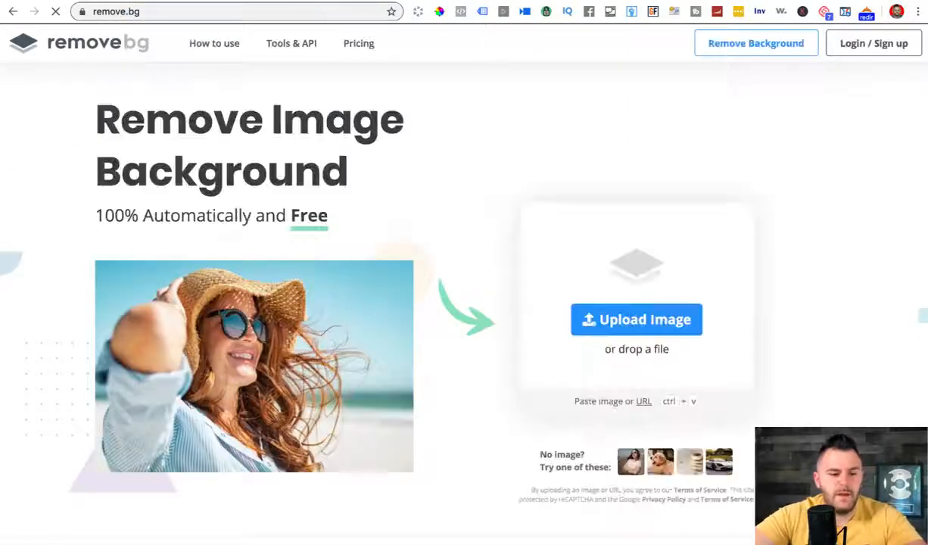
pyautogui.moveTo(227, 541); pyautogui.dragTo(358, 222)
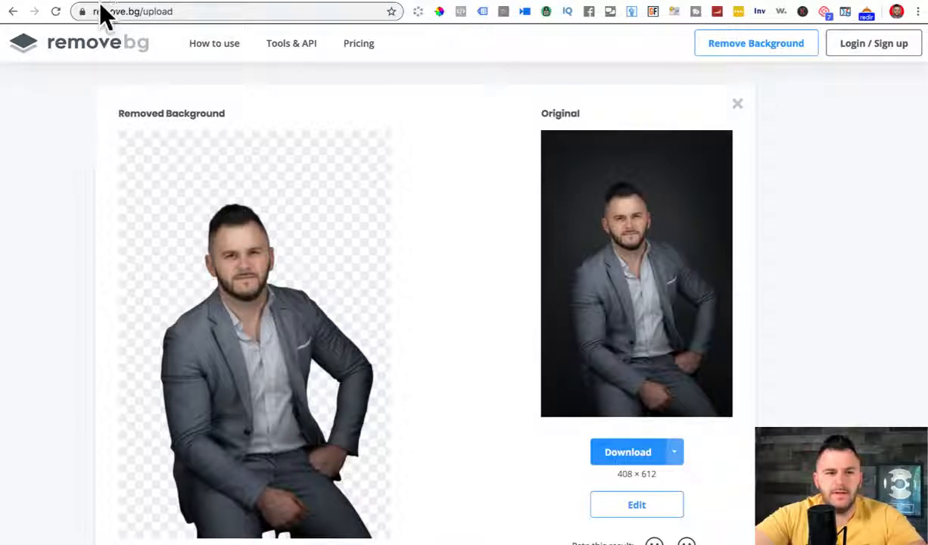
pyautogui.moveTo(96, 13); pyautogui.dragTo(217, 12)
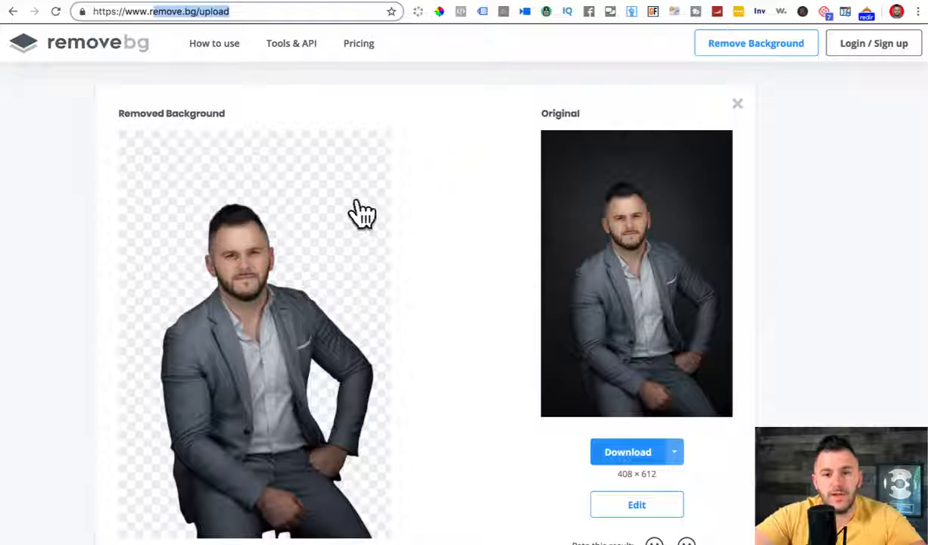
pyautogui.click(633, 460)
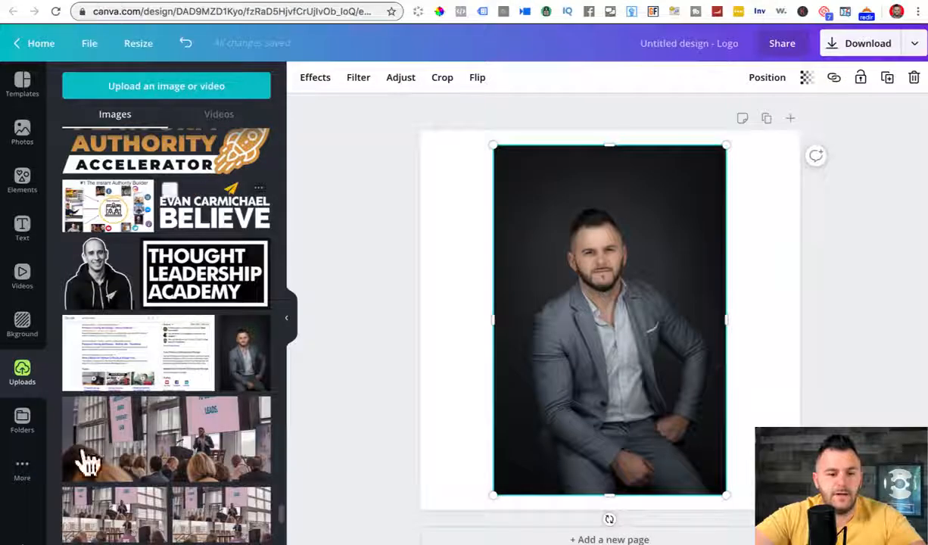
# Step: Upload the cutout to Canva, delete the dark photo, and place the cutout on the page
pyautogui.moveTo(57, 542); pyautogui.dragTo(166, 207)
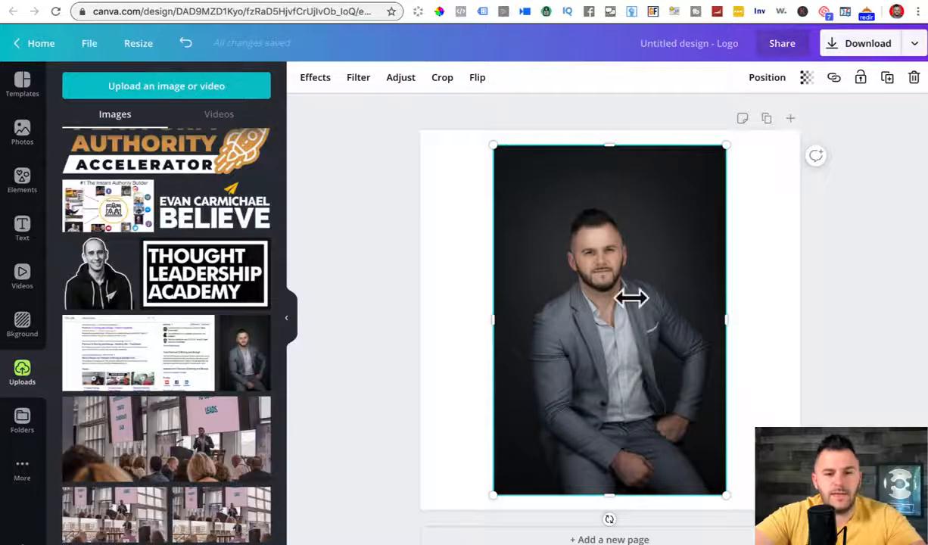
pyautogui.press('Delete')
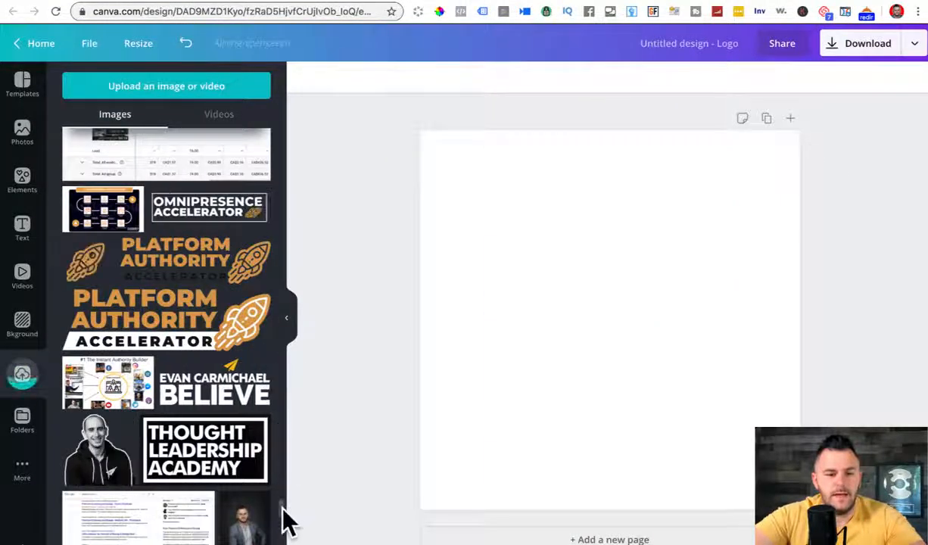
pyautogui.moveTo(282, 507); pyautogui.dragTo(284, 91)
pyautogui.click(91, 189)
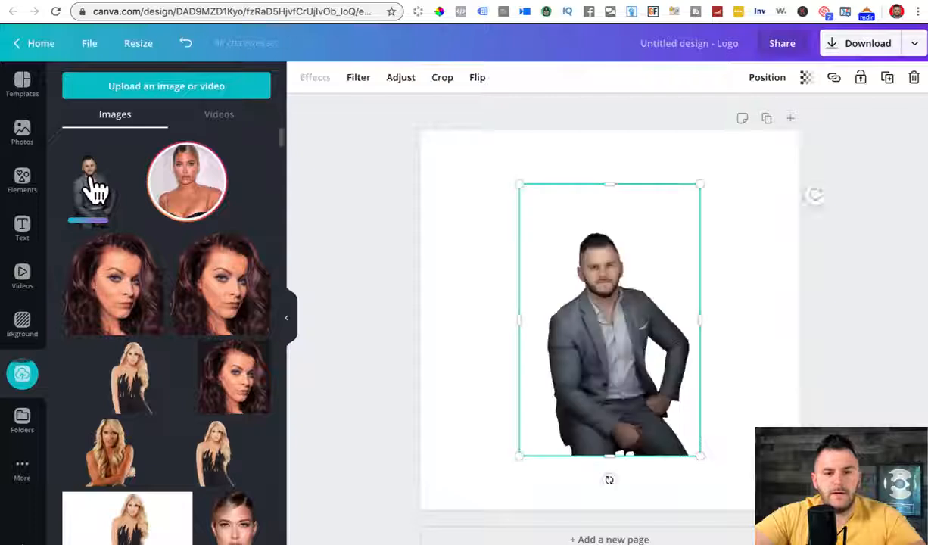
# Step: Enlarge and reposition the cutout until his head and shoulders fill the page
pyautogui.moveTo(518, 455); pyautogui.dragTo(367, 541)
pyautogui.moveTo(700, 184); pyautogui.dragTo(870, 47)
pyautogui.moveTo(607, 335); pyautogui.dragTo(631, 380)
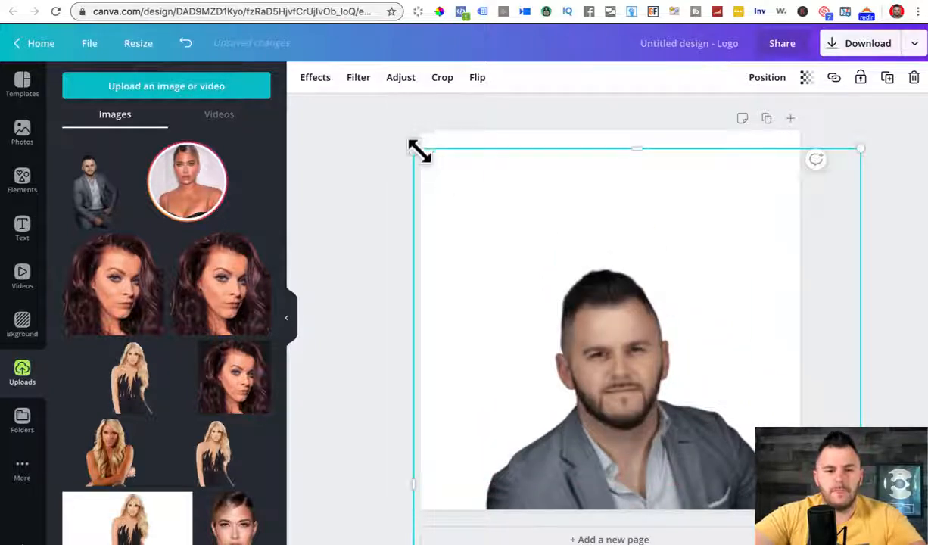
pyautogui.moveTo(421, 151); pyautogui.dragTo(321, 44)
pyautogui.moveTo(554, 304); pyautogui.dragTo(576, 385)
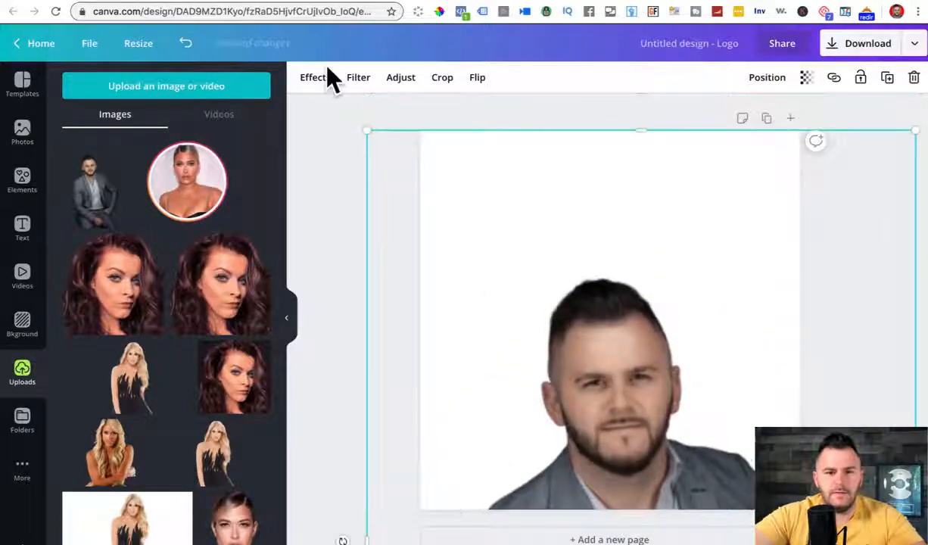
pyautogui.moveTo(342, 102); pyautogui.dragTo(352, 155)
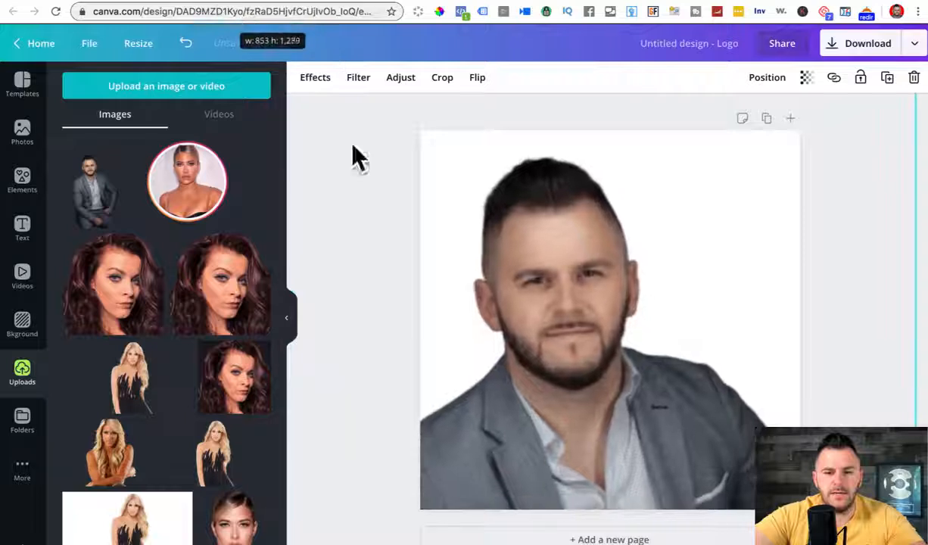
pyautogui.moveTo(532, 327); pyautogui.dragTo(586, 306)
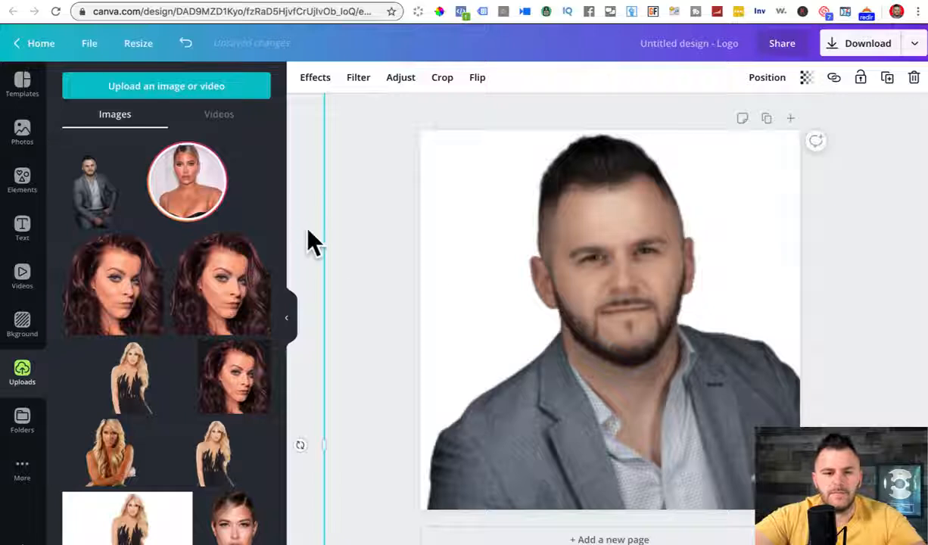
pyautogui.click(598, 295)
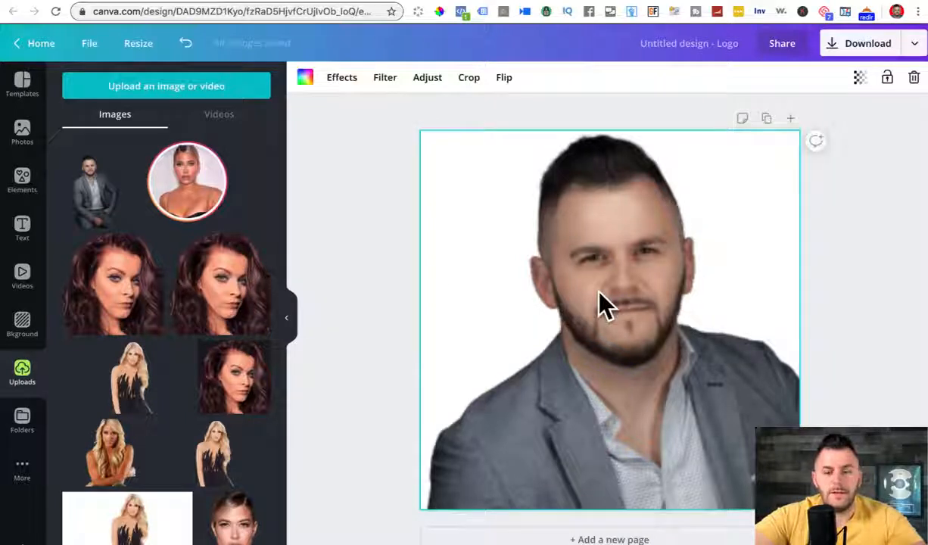
# Step: Fill the logo page background with black
pyautogui.click(303, 79)
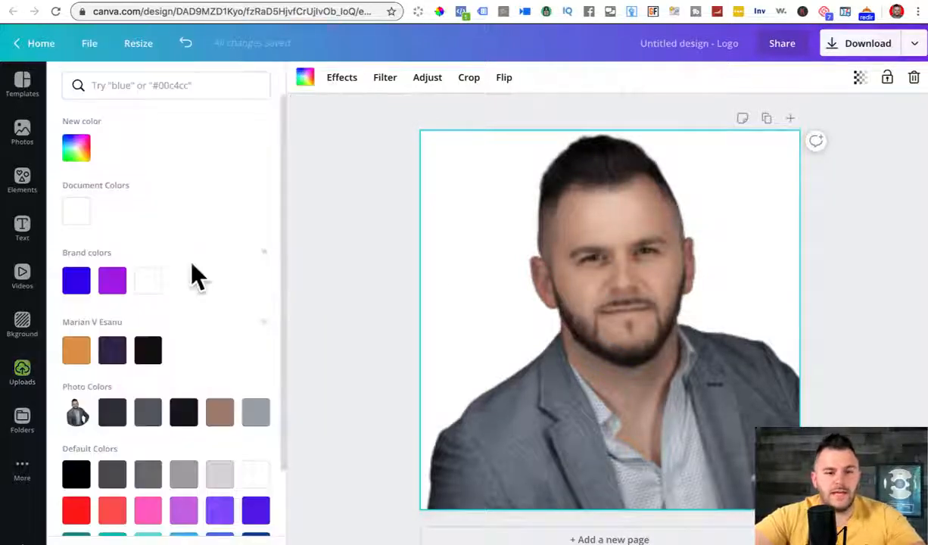
pyautogui.click(148, 354)
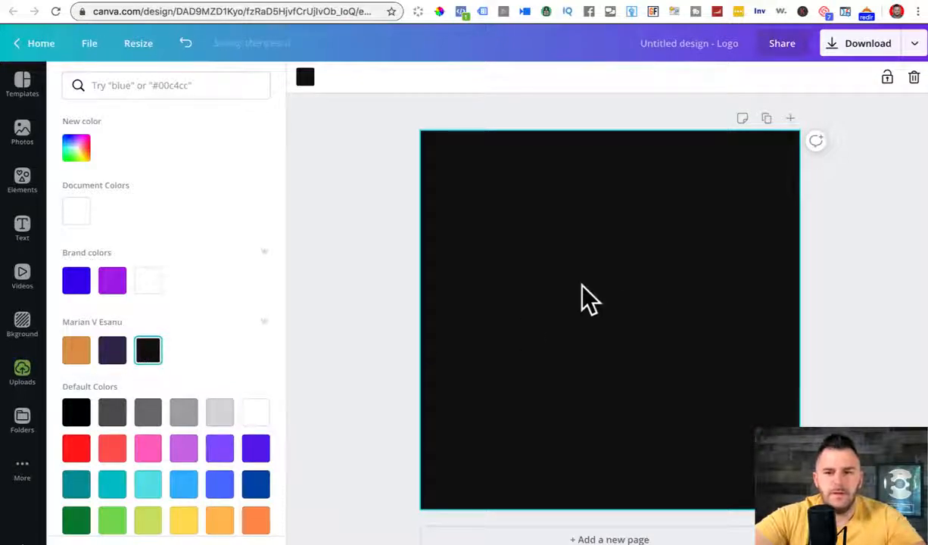
pyautogui.click(388, 239)
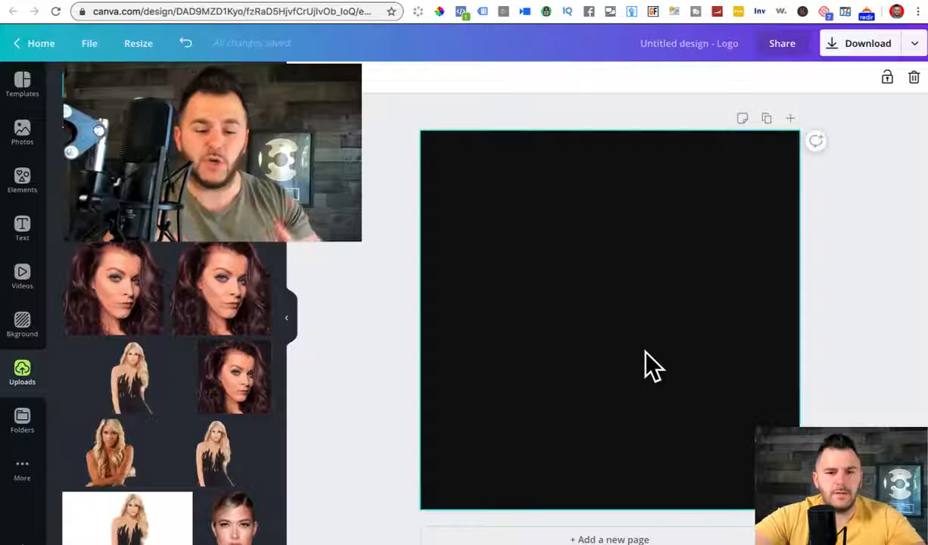
pyautogui.press('Delete')
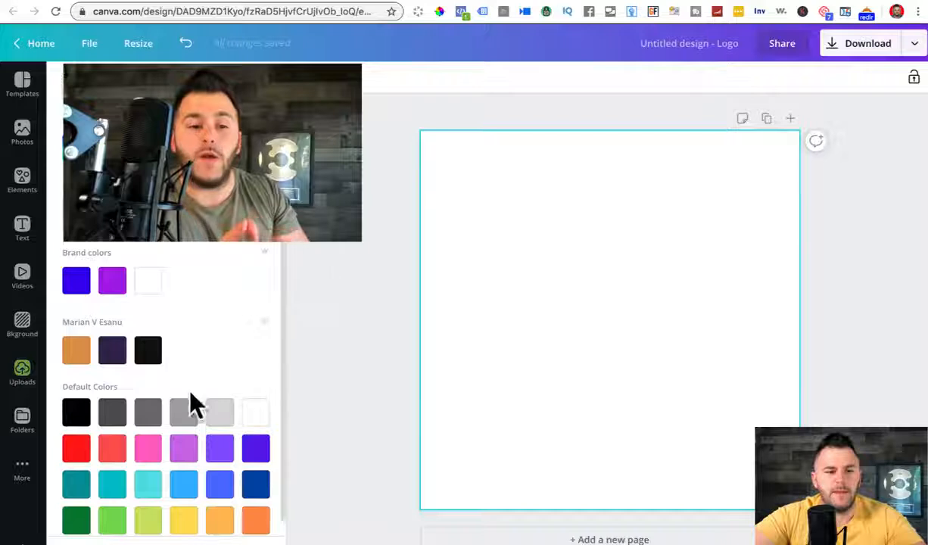
pyautogui.click(149, 362)
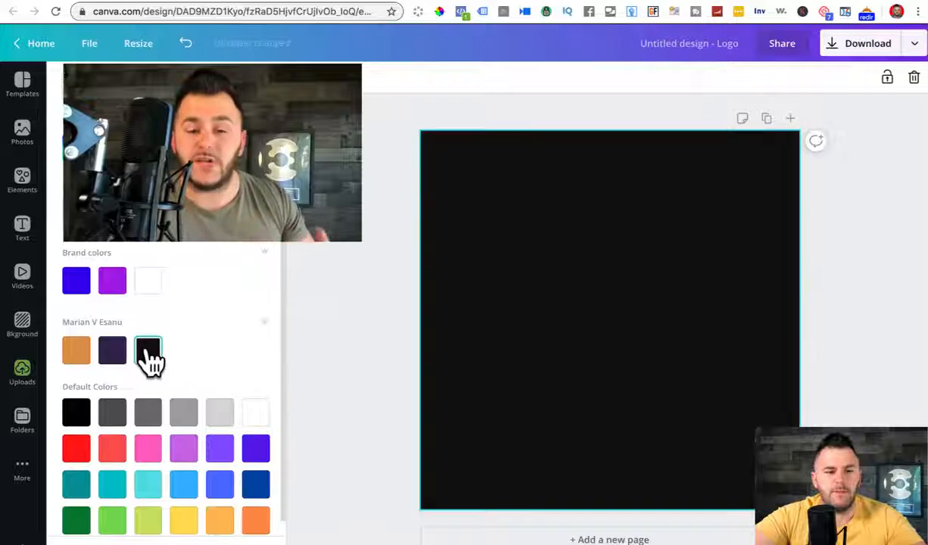
pyautogui.click(379, 230)
# Step: Place the seated-man photo, crop it to head and shoulders, and enlarge it to fill the page
pyautogui.click(113, 193)
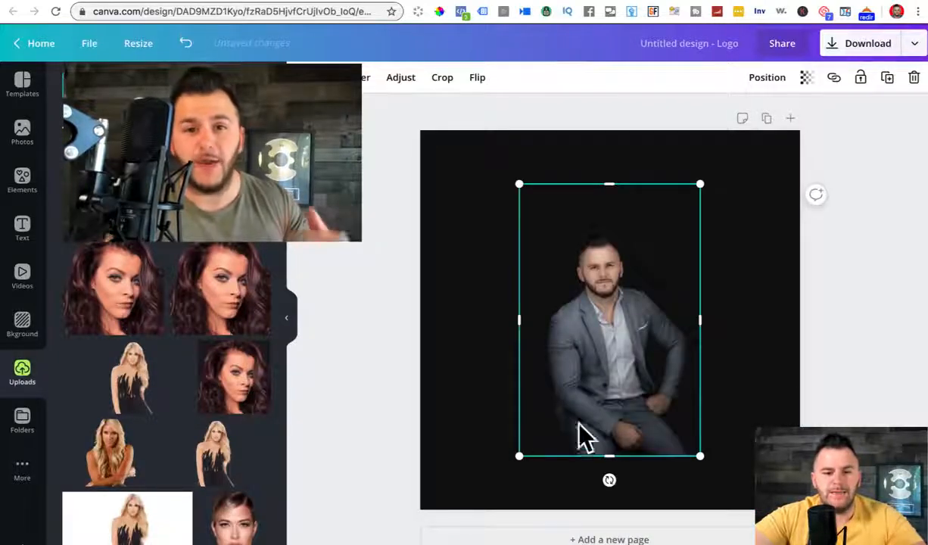
pyautogui.moveTo(613, 455); pyautogui.dragTo(614, 333)
pyautogui.moveTo(517, 260); pyautogui.dragTo(543, 260)
pyautogui.moveTo(694, 261); pyautogui.dragTo(658, 261)
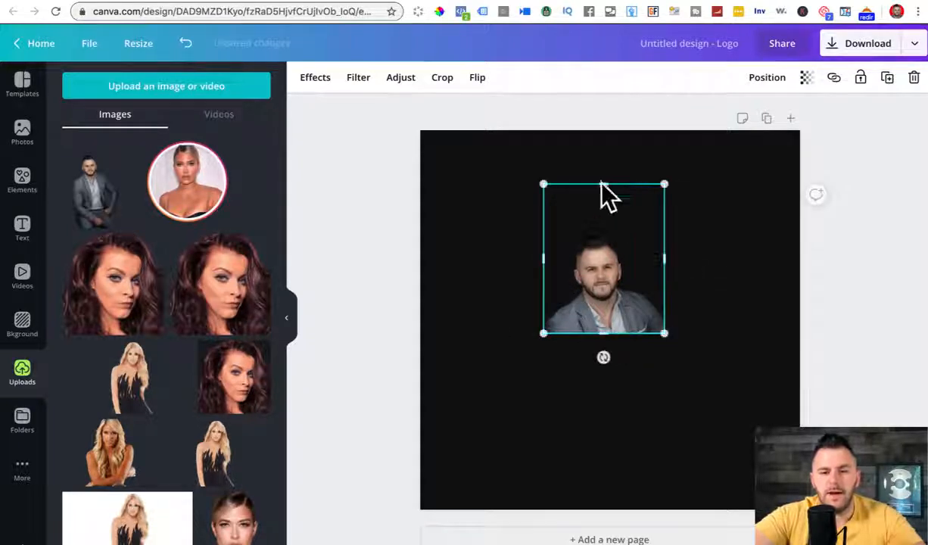
pyautogui.moveTo(599, 183); pyautogui.dragTo(597, 218)
pyautogui.moveTo(595, 229); pyautogui.dragTo(596, 229)
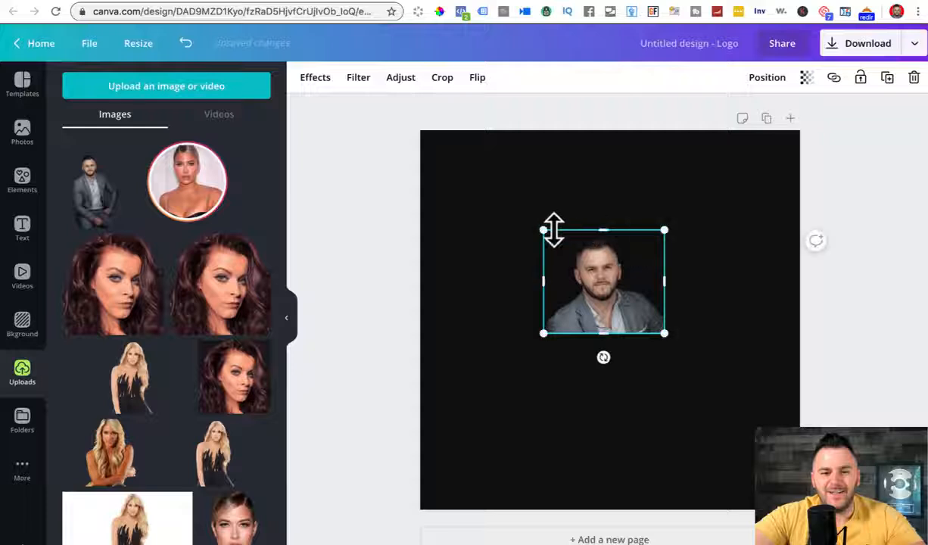
pyautogui.moveTo(527, 226); pyautogui.dragTo(386, 155)
pyautogui.moveTo(666, 333); pyautogui.dragTo(834, 478)
pyautogui.moveTo(630, 318); pyautogui.dragTo(668, 349)
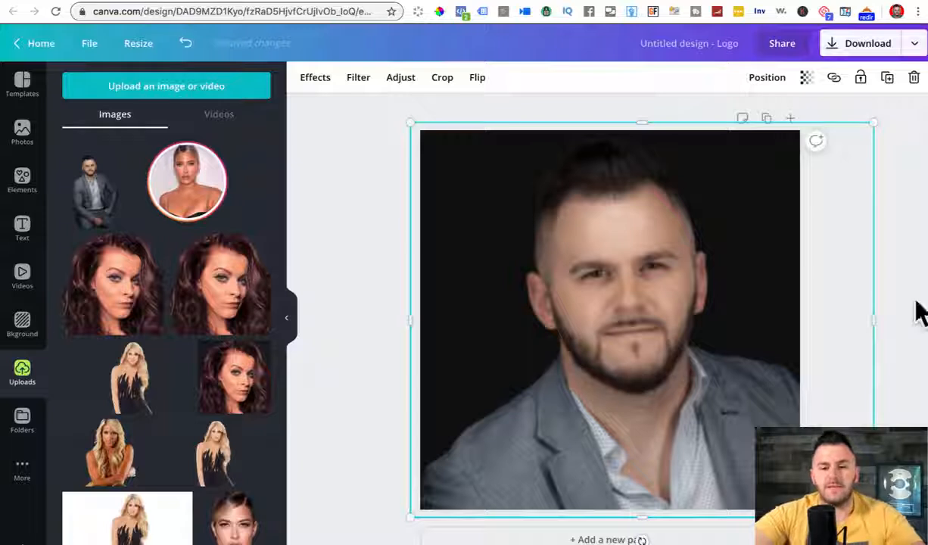
pyautogui.click(902, 259)
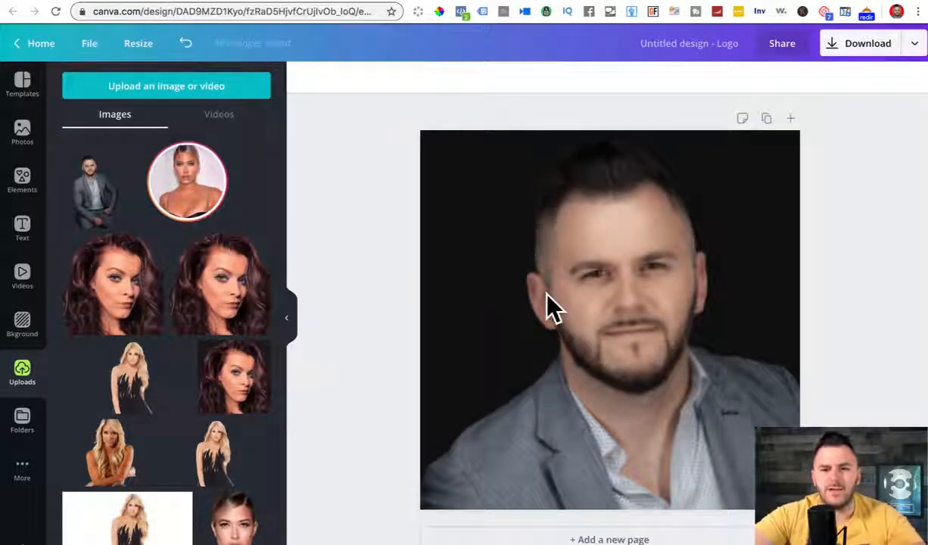
# Step: Open the seated-man cutout PNG in Photopea
pyautogui.press('super+t')
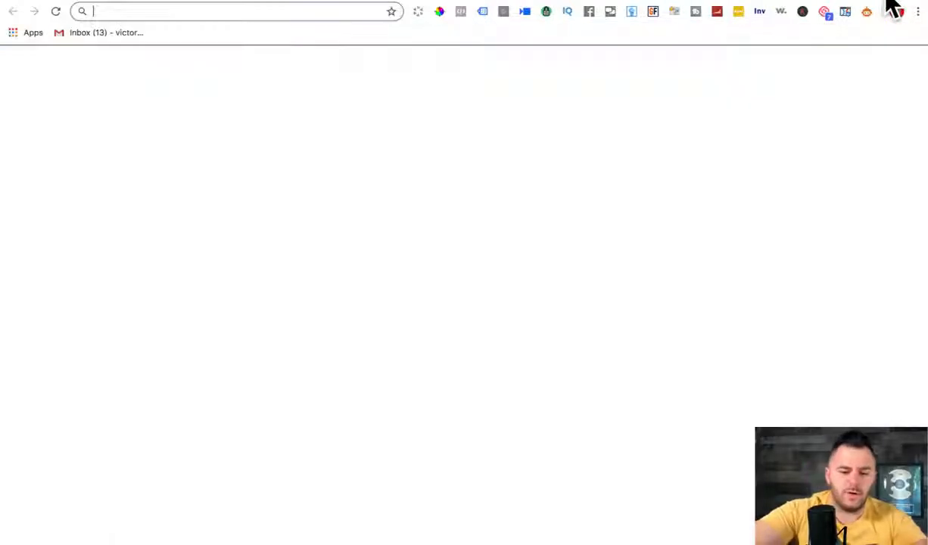
pyautogui.write('phop')
pyautogui.press('BackSpace')
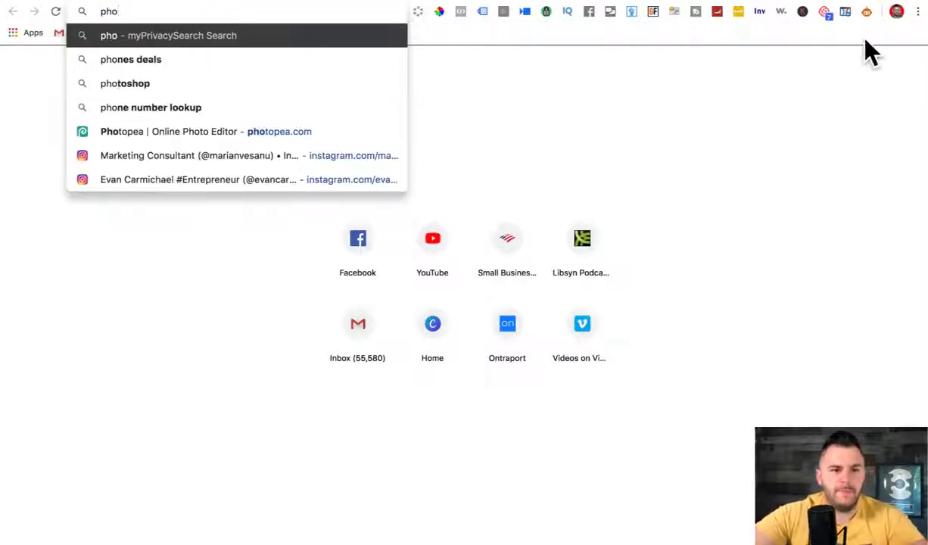
pyautogui.click(273, 131)
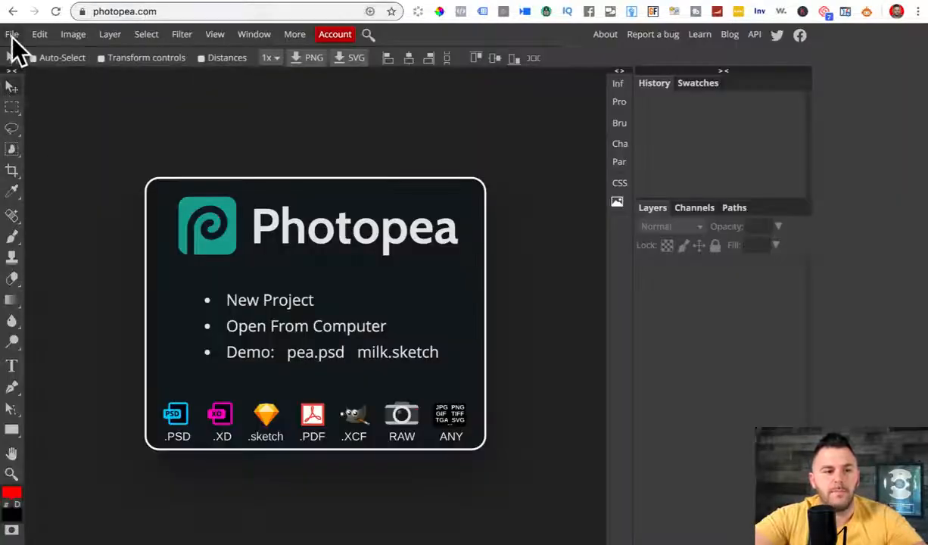
pyautogui.click(12, 35)
pyautogui.click(40, 70)
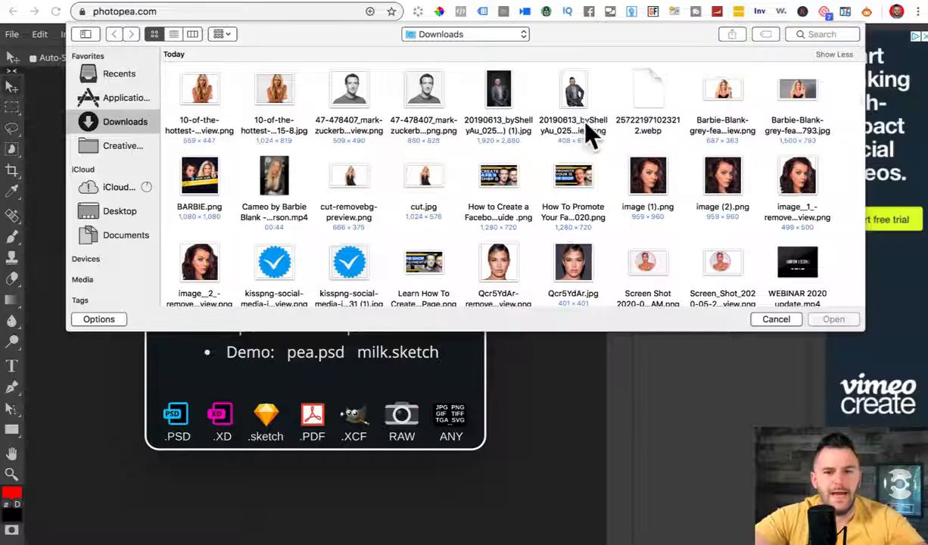
pyautogui.click(575, 91)
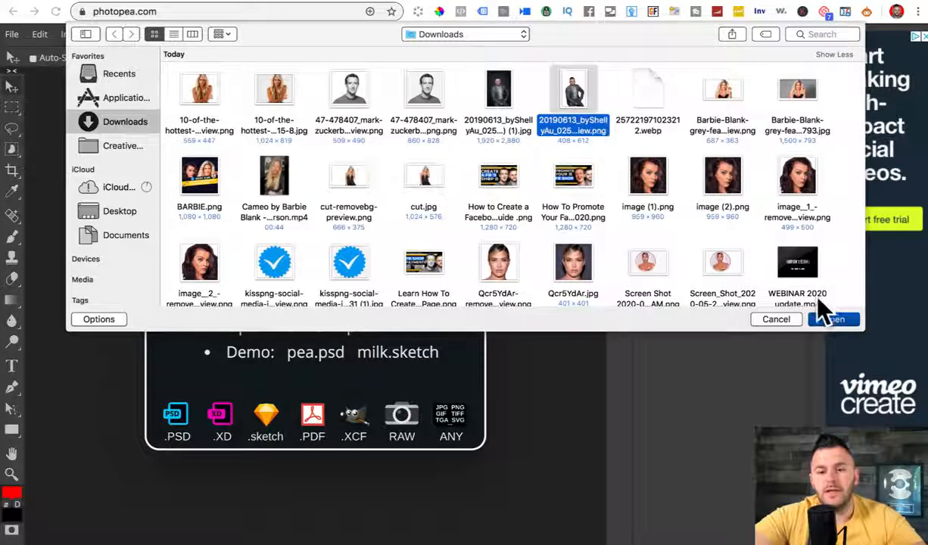
pyautogui.click(826, 323)
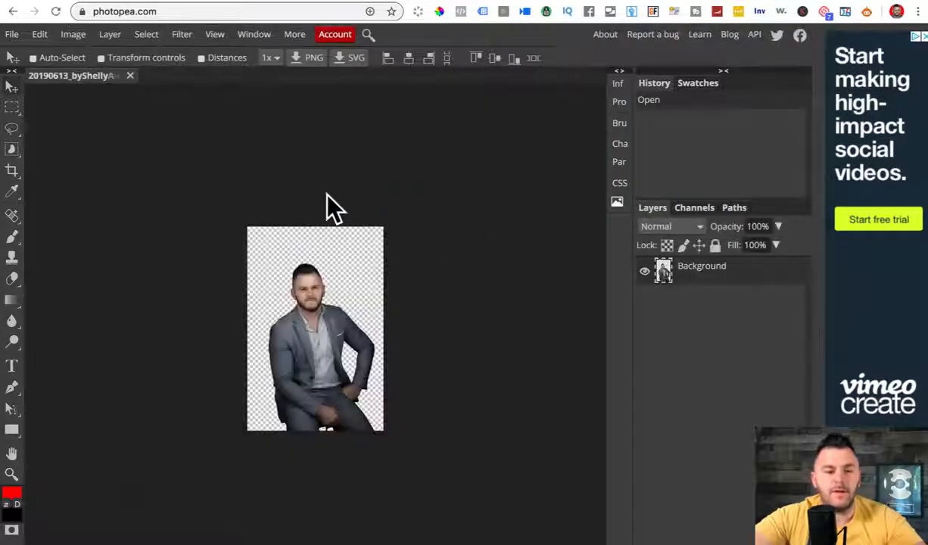
# Step: Add a 3 px white outside Stroke layer style to the cutout
pyautogui.click(110, 34)
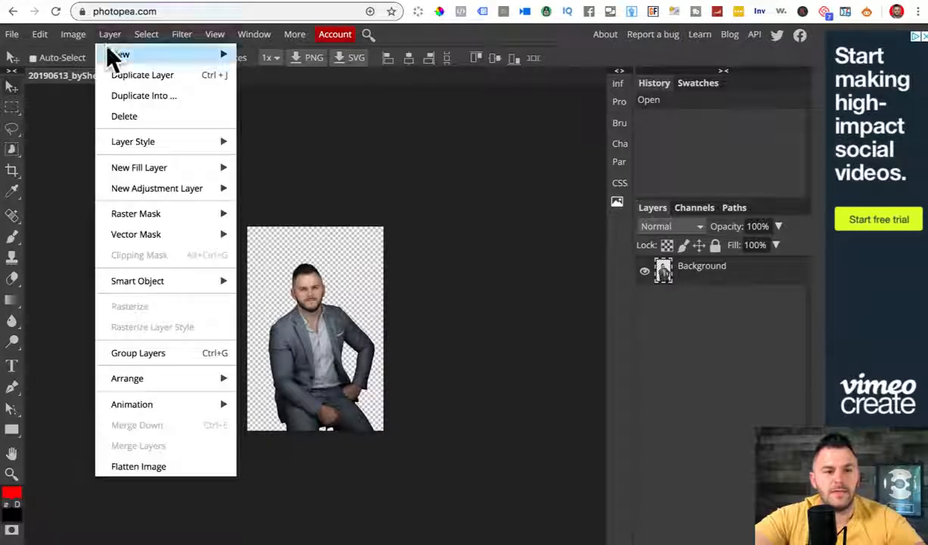
pyautogui.moveTo(137, 147)
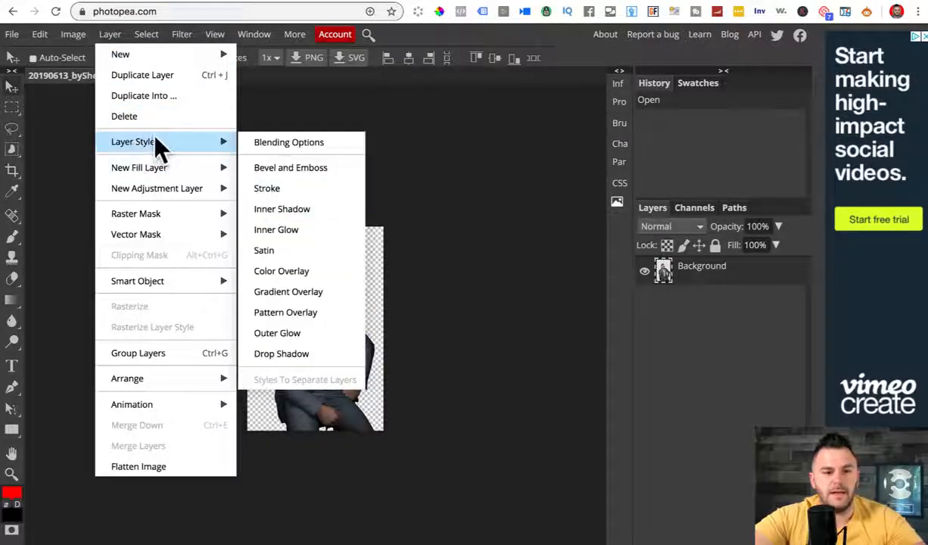
pyautogui.click(283, 193)
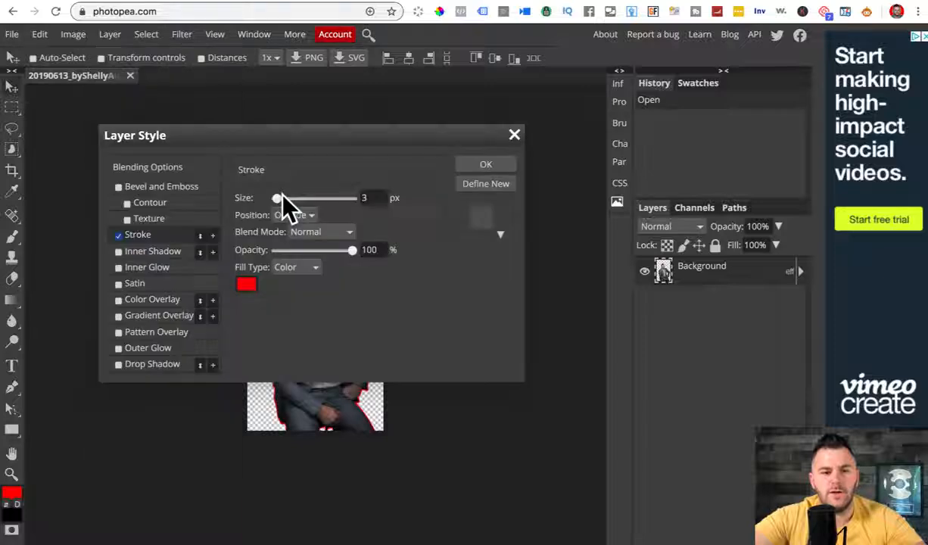
pyautogui.click(244, 285)
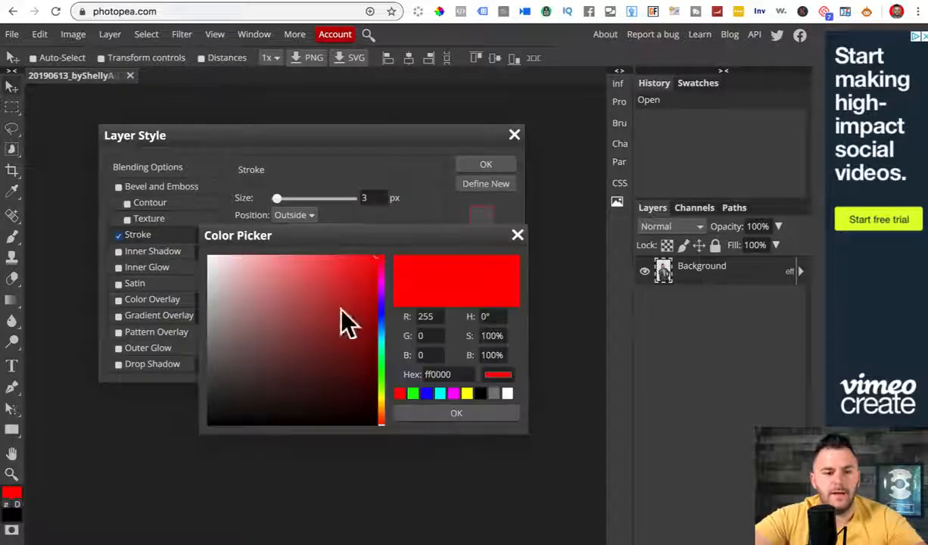
pyautogui.click(507, 393)
pyautogui.click(457, 413)
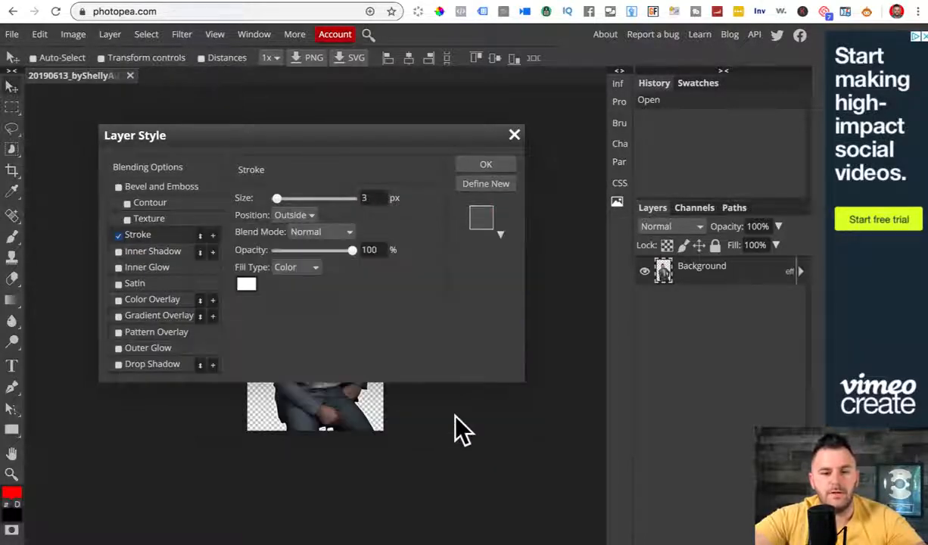
pyautogui.click(475, 165)
# Step: Export the outlined image as a PNG
pyautogui.click(12, 34)
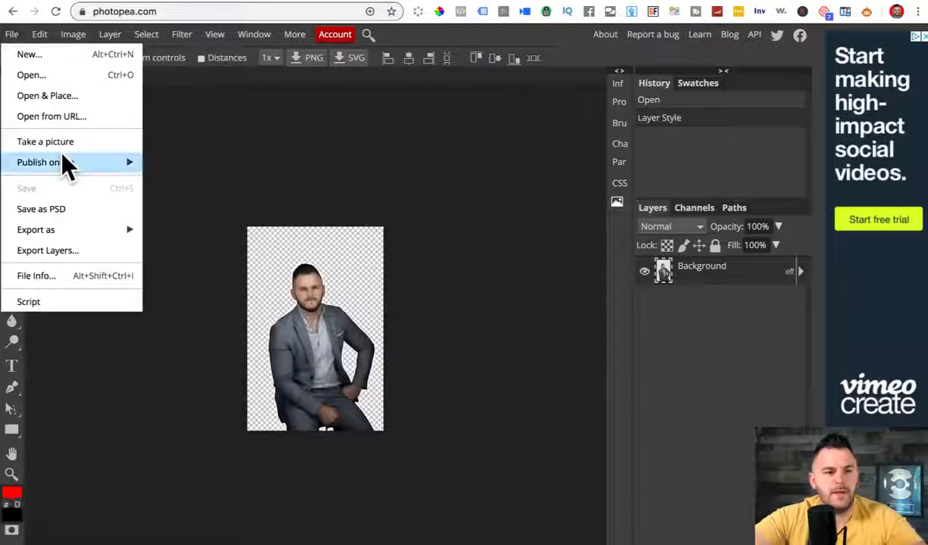
pyautogui.moveTo(83, 229)
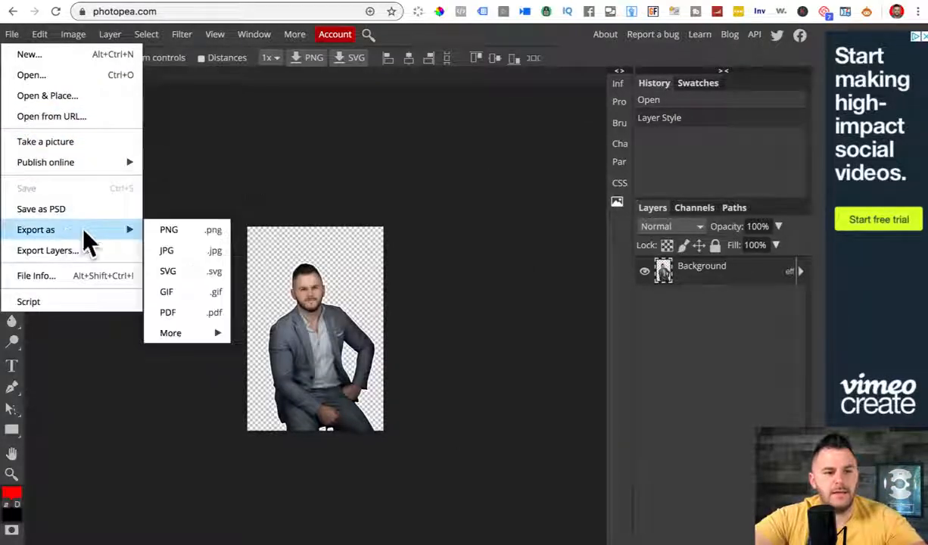
pyautogui.click(178, 234)
pyautogui.click(319, 261)
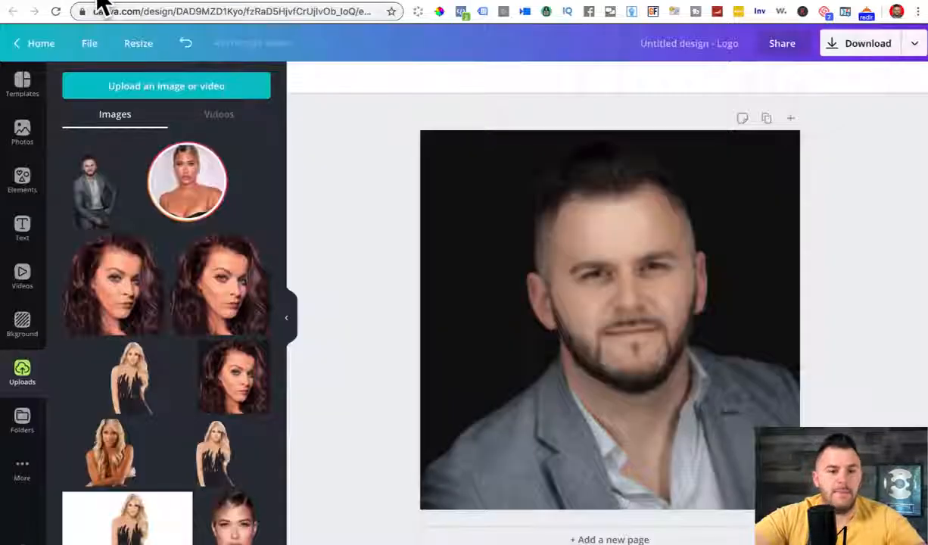
# Step: Upload the outlined cutout, swap it in for the headshot, and enlarge it over the black page
pyautogui.moveTo(104, 6); pyautogui.dragTo(129, 223)
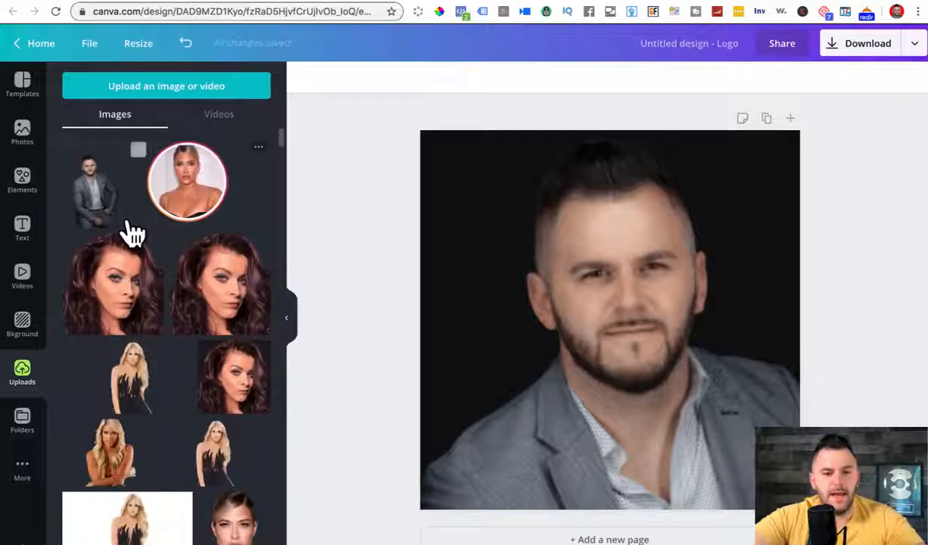
pyautogui.click(628, 305)
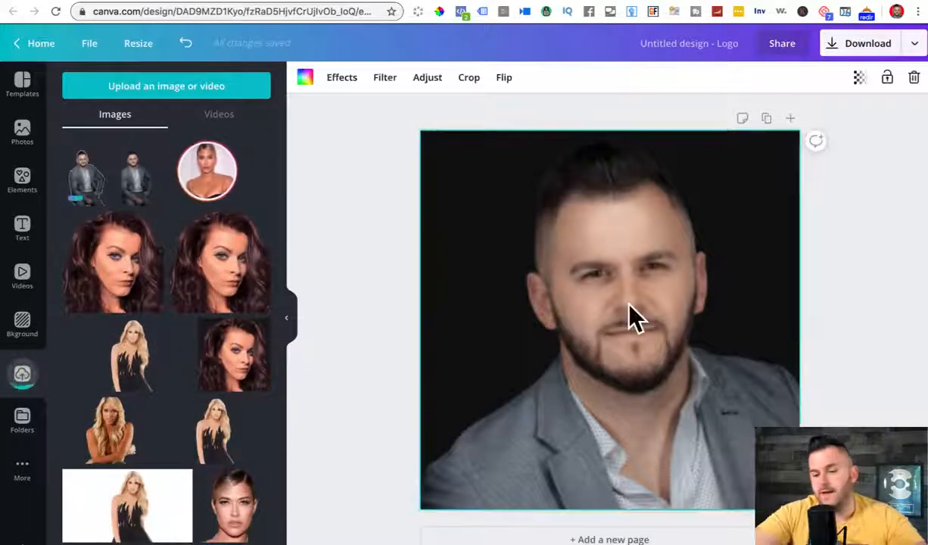
pyautogui.press('Delete')
pyautogui.click(145, 189)
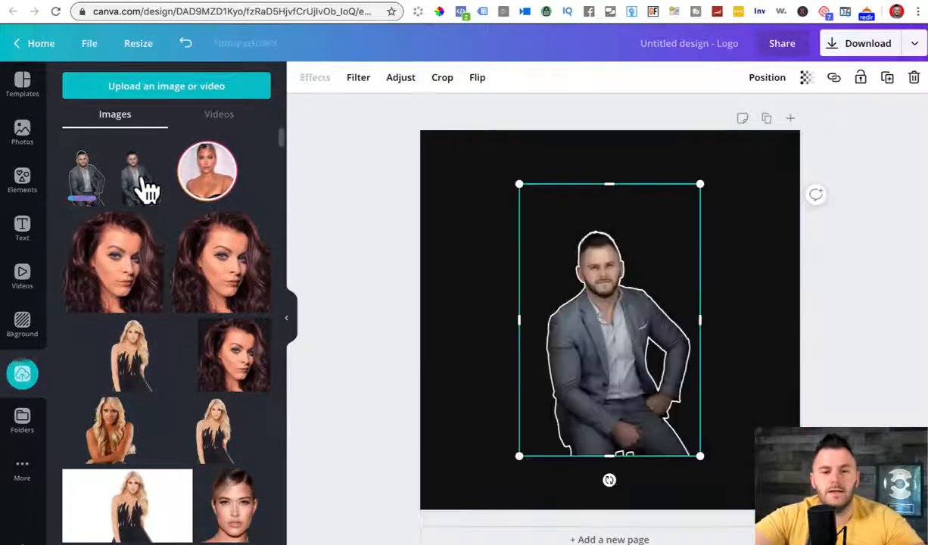
pyautogui.moveTo(518, 457); pyautogui.dragTo(362, 544)
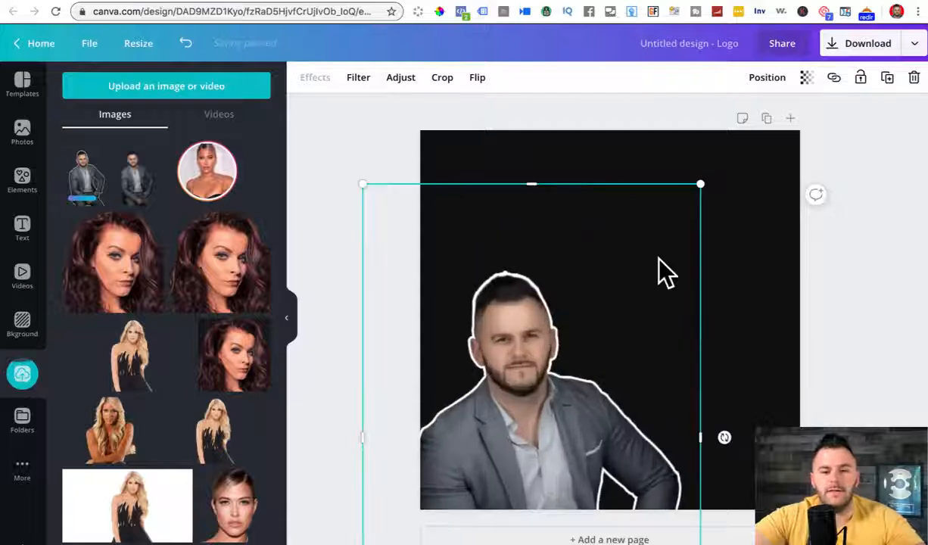
pyautogui.moveTo(694, 190); pyautogui.dragTo(900, 41)
pyautogui.moveTo(592, 291); pyautogui.dragTo(605, 321)
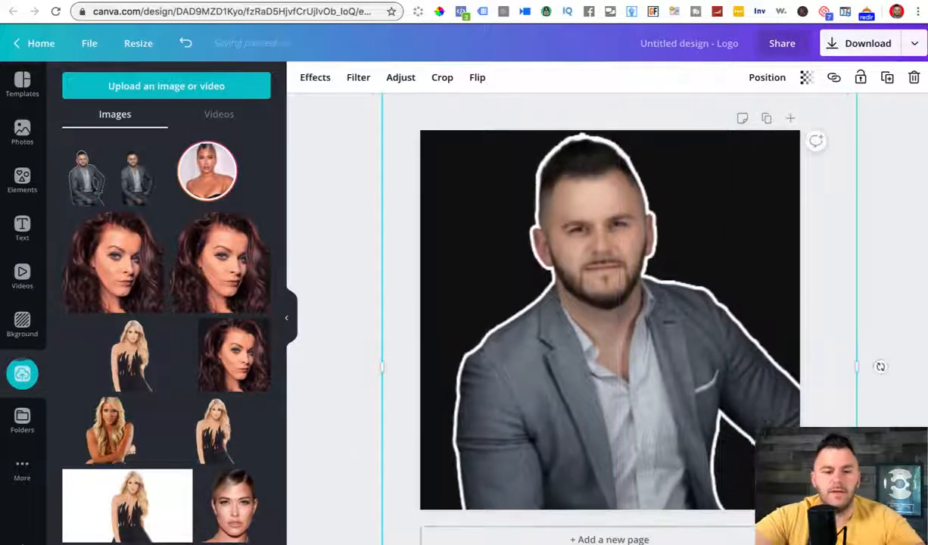
pyautogui.moveTo(557, 370)
pyautogui.mouseDown()
pyautogui.moveTo(571, 331)
pyautogui.moveTo(554, 354)
pyautogui.mouseUp()
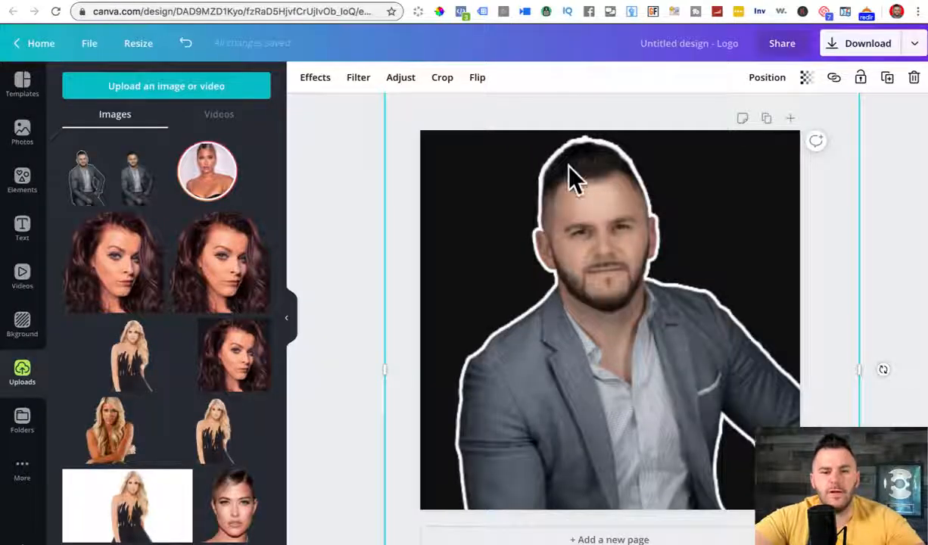
pyautogui.moveTo(611, 293); pyautogui.dragTo(591, 293)
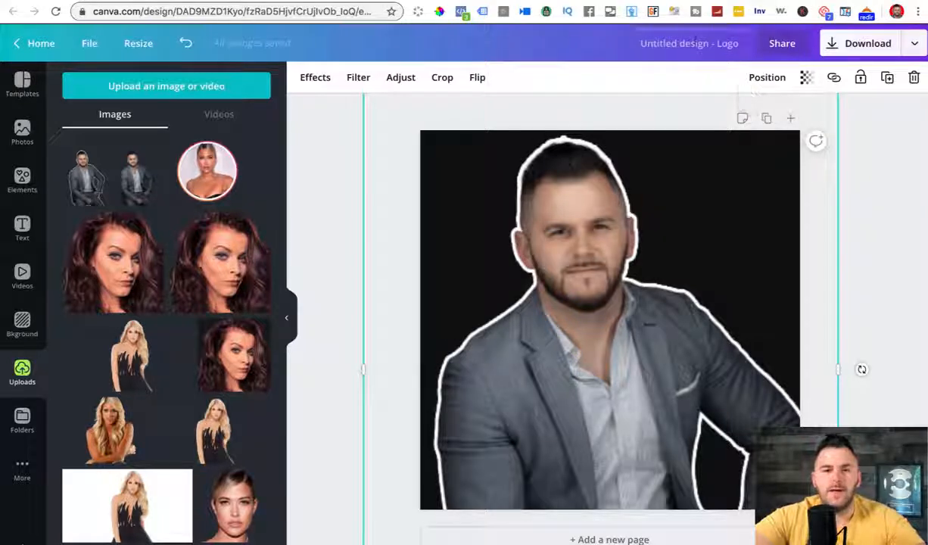
# Step: Rename the design 'fb profile' and download it as a PNG
pyautogui.click(696, 43)
pyautogui.write('fb profi')
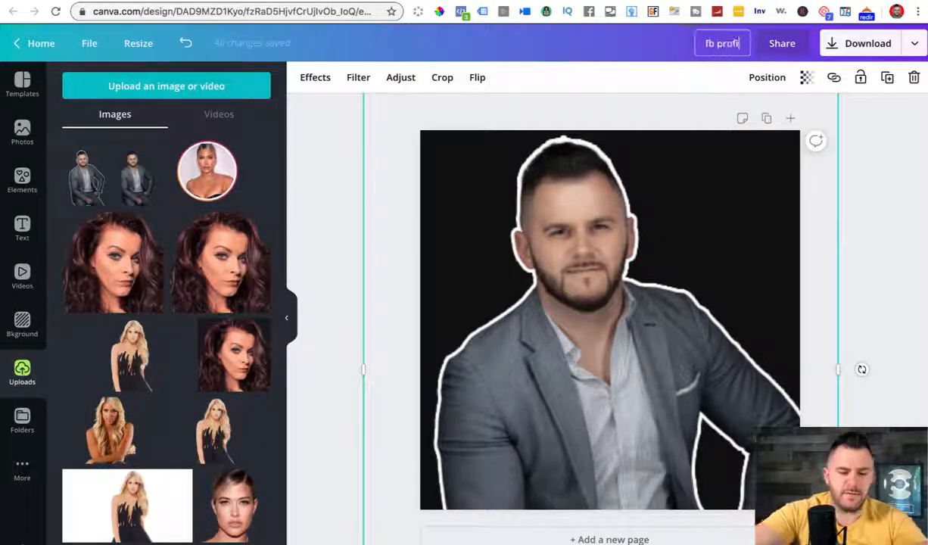
pyautogui.write('le')
pyautogui.click(859, 47)
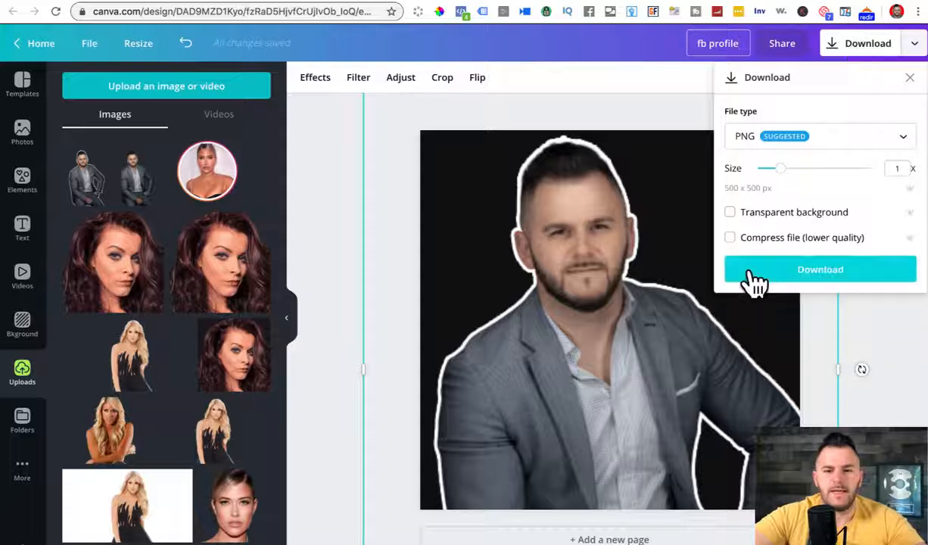
pyautogui.click(754, 274)
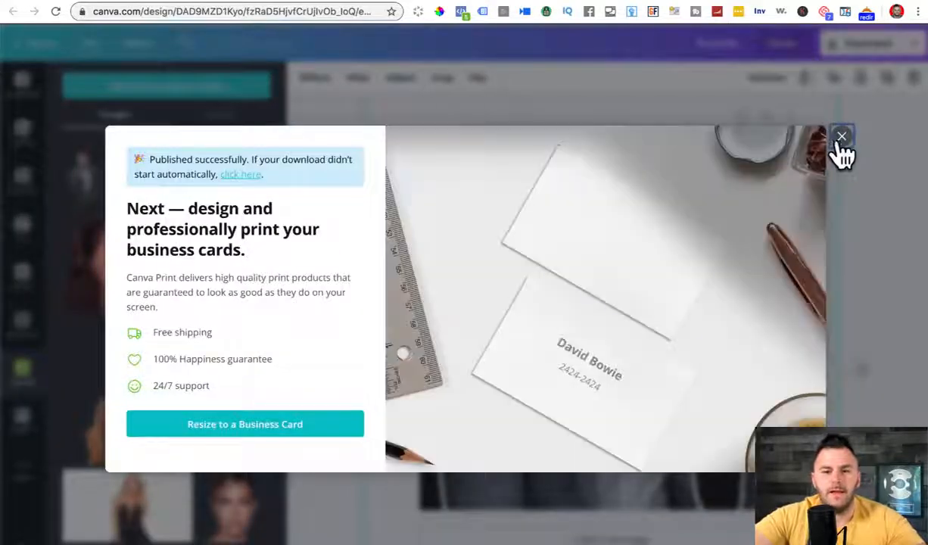
pyautogui.click(840, 139)
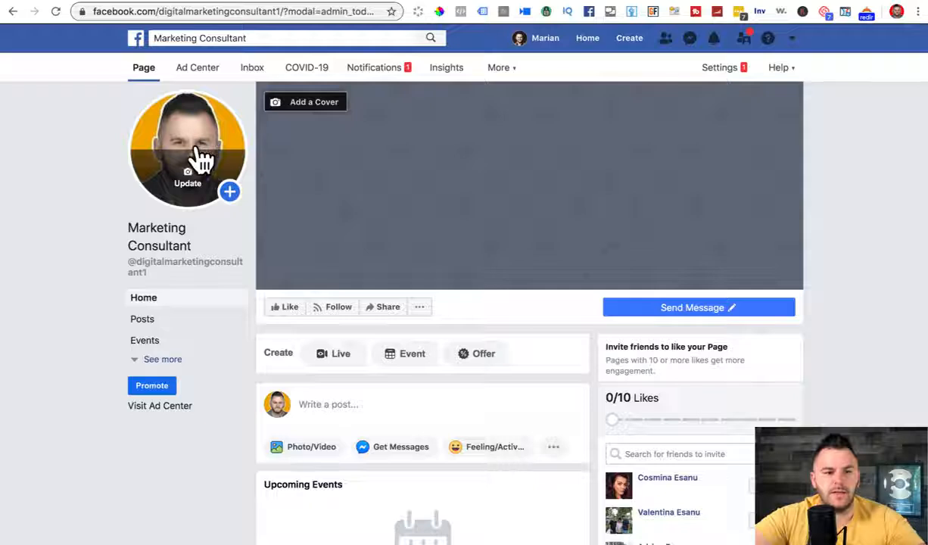
pyautogui.click(200, 159)
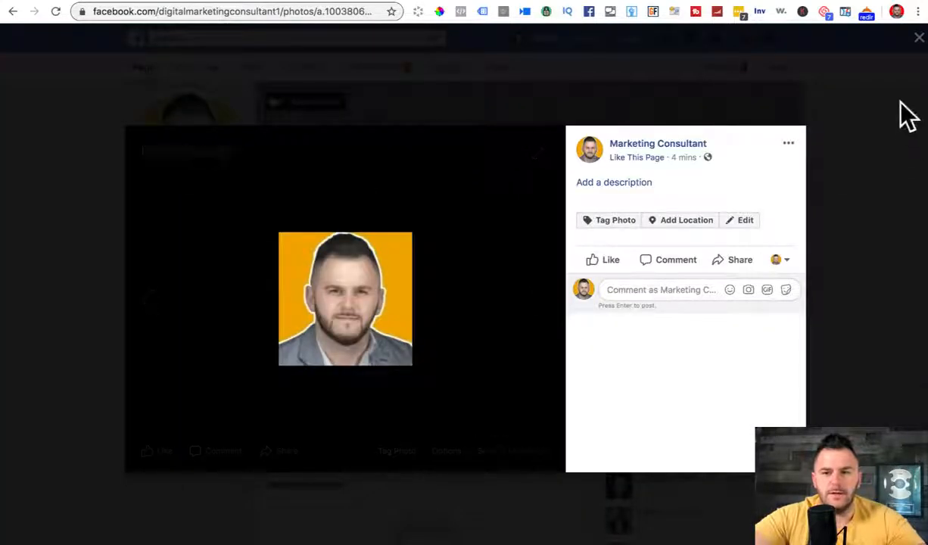
pyautogui.click(917, 38)
pyautogui.click(187, 185)
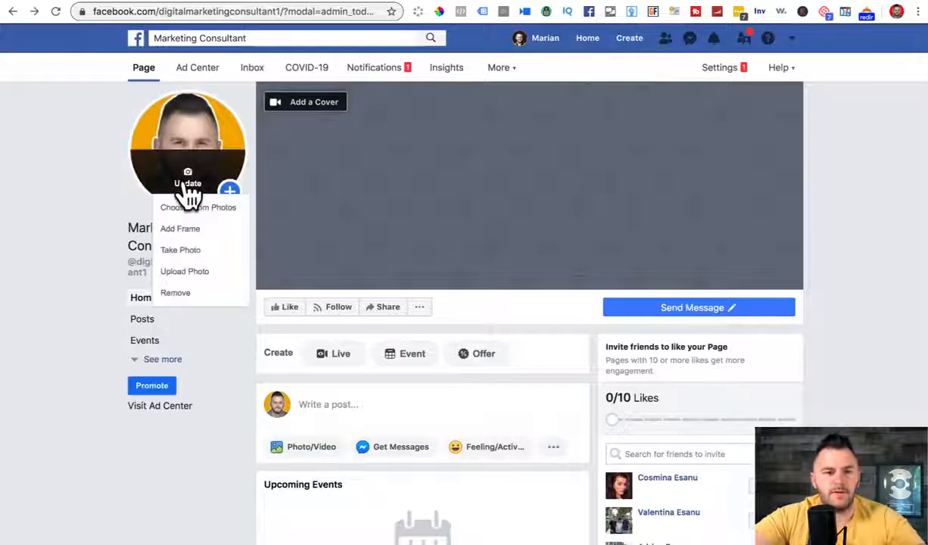
pyautogui.click(184, 272)
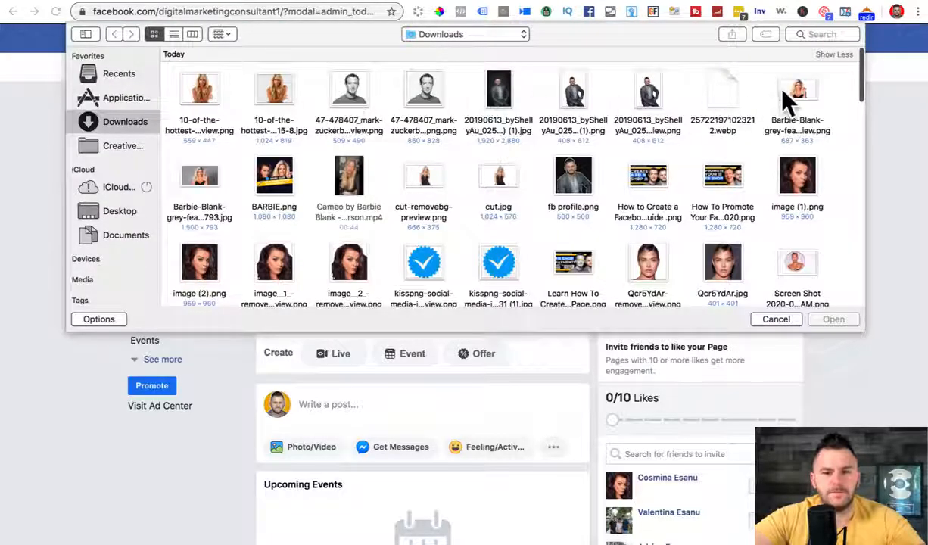
pyautogui.click(573, 176)
pyautogui.click(830, 320)
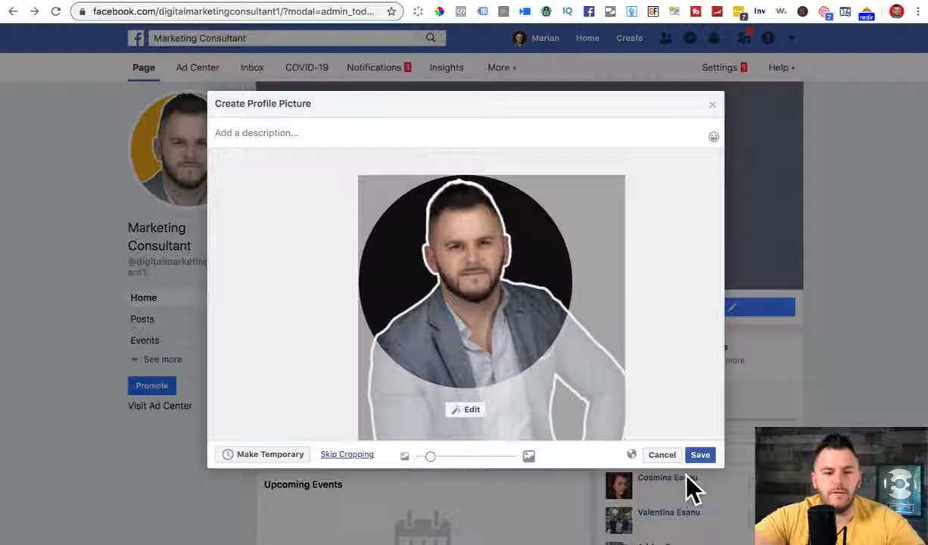
pyautogui.click(700, 454)
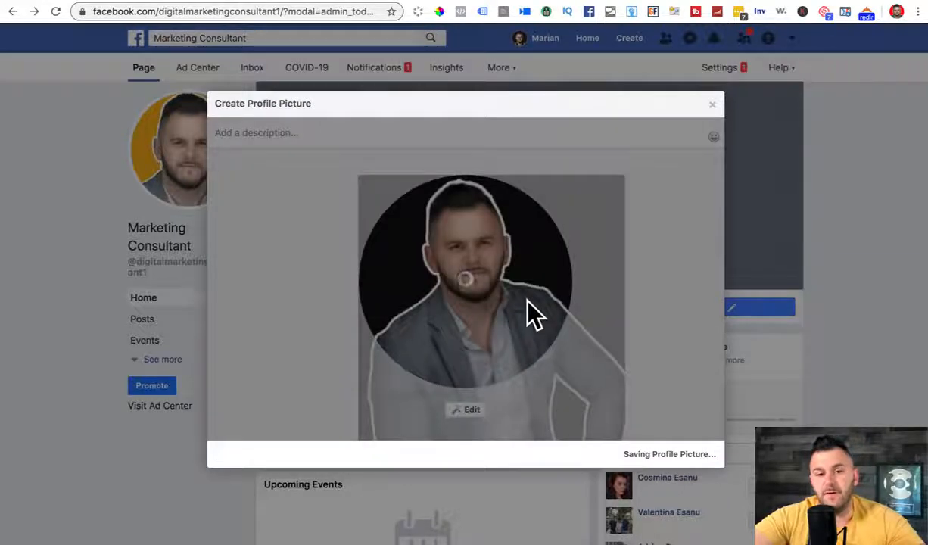
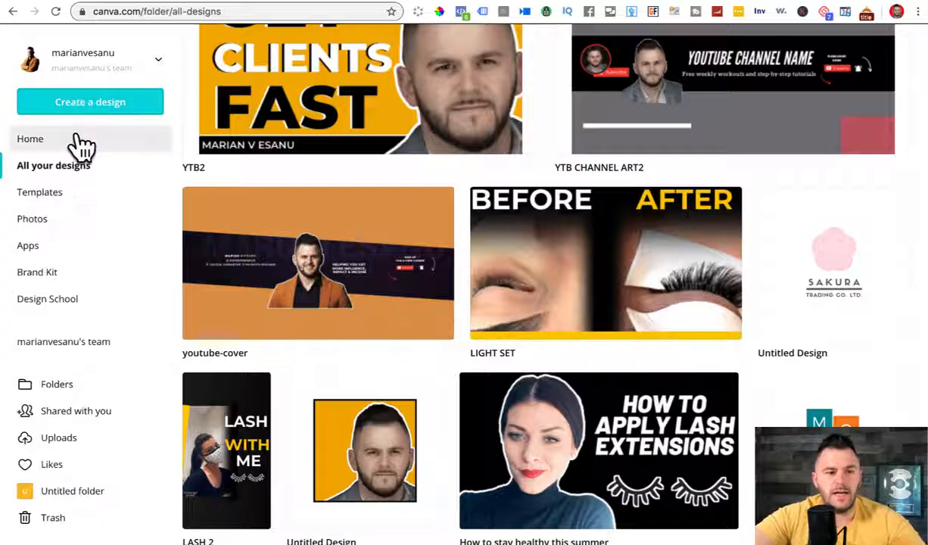
# Step: From Canva Home, search 'facebook cover' and start a Facebook Cover (820 × 312 px) design
pyautogui.click(79, 144)
pyautogui.click(83, 108)
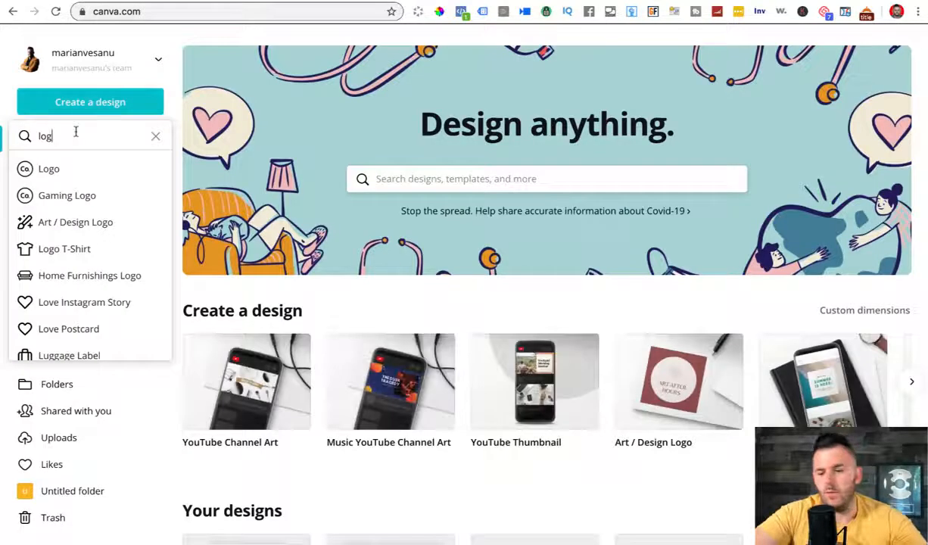
pyautogui.press('BackSpace')
pyautogui.press('BackSpace')
pyautogui.write('facebook co')
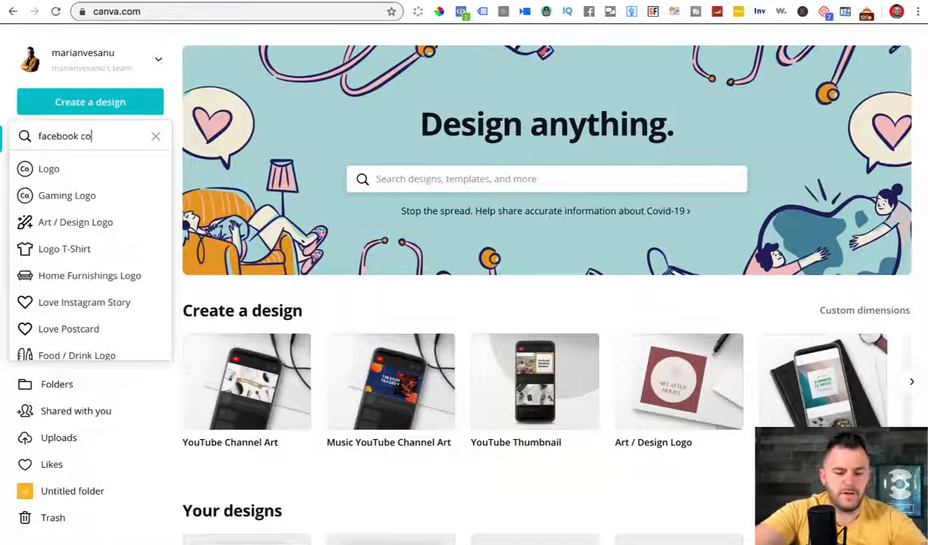
pyautogui.write('ver')
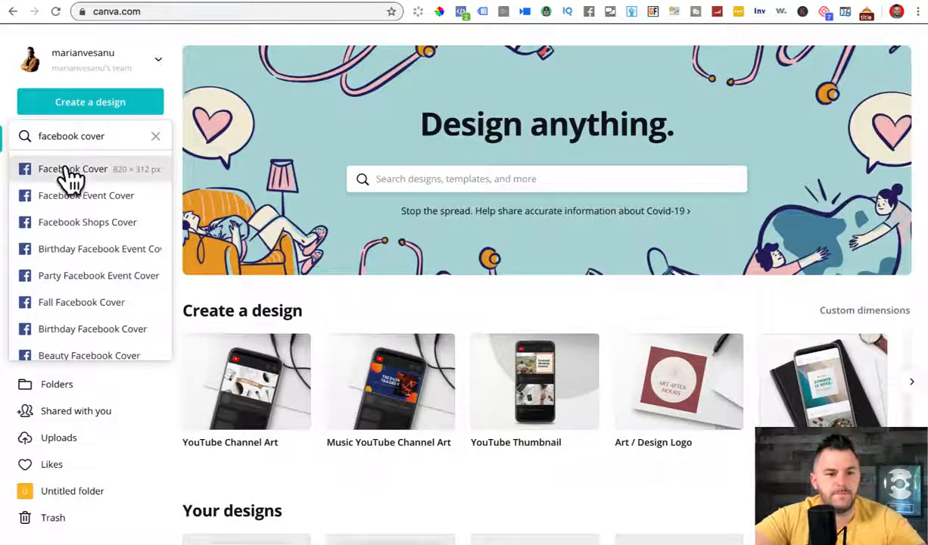
pyautogui.click(69, 171)
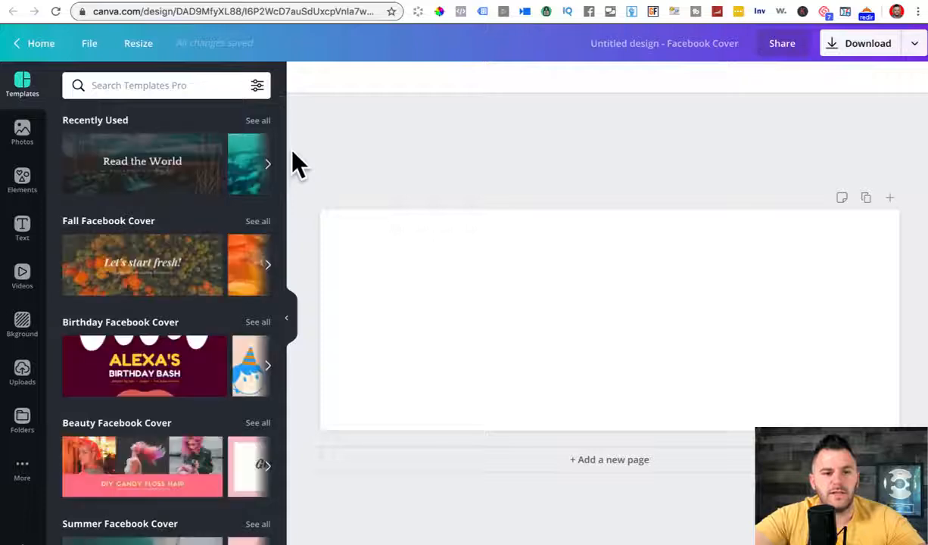
# Step: Scroll the template results and apply the Real Beauty Talk template to the blank cover
pyautogui.moveTo(281, 143); pyautogui.dragTo(309, 387)
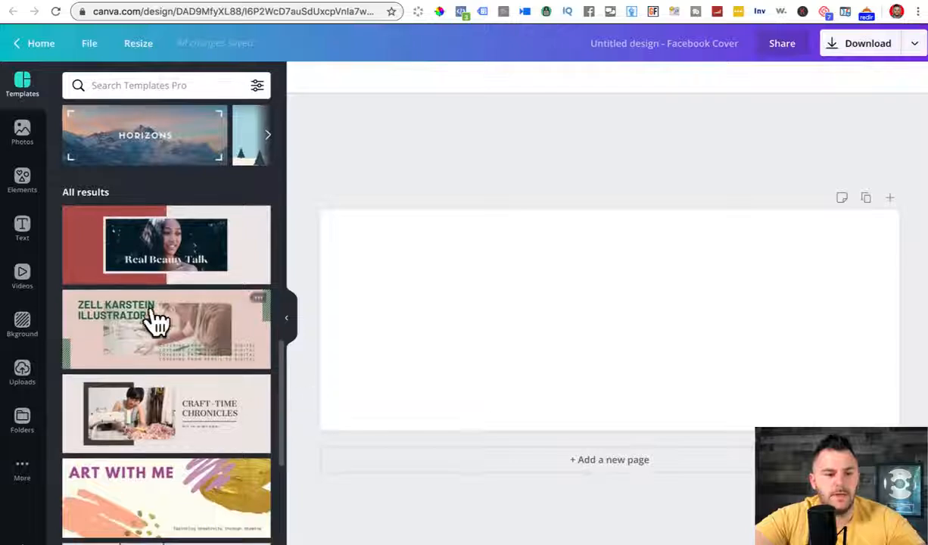
pyautogui.click(141, 224)
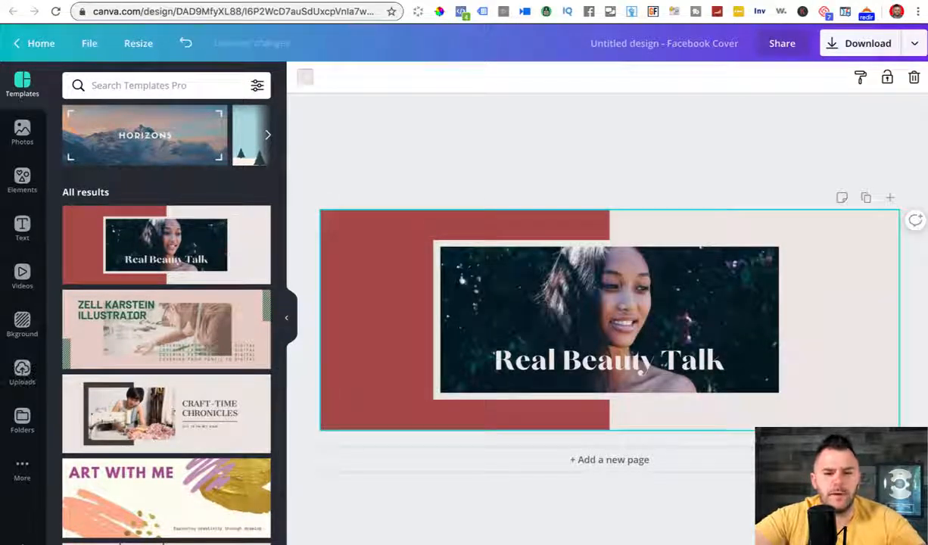
# Step: Drop the man's uploaded cutout into the template's photo frame and narrow the frame to width 403
pyautogui.click(22, 370)
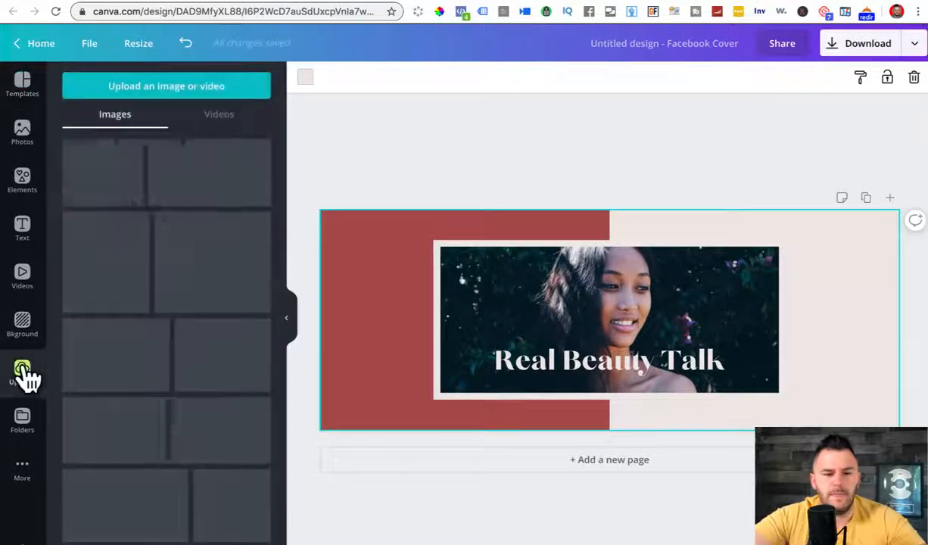
pyautogui.moveTo(288, 220); pyautogui.dragTo(605, 389)
pyautogui.doubleClick(598, 293)
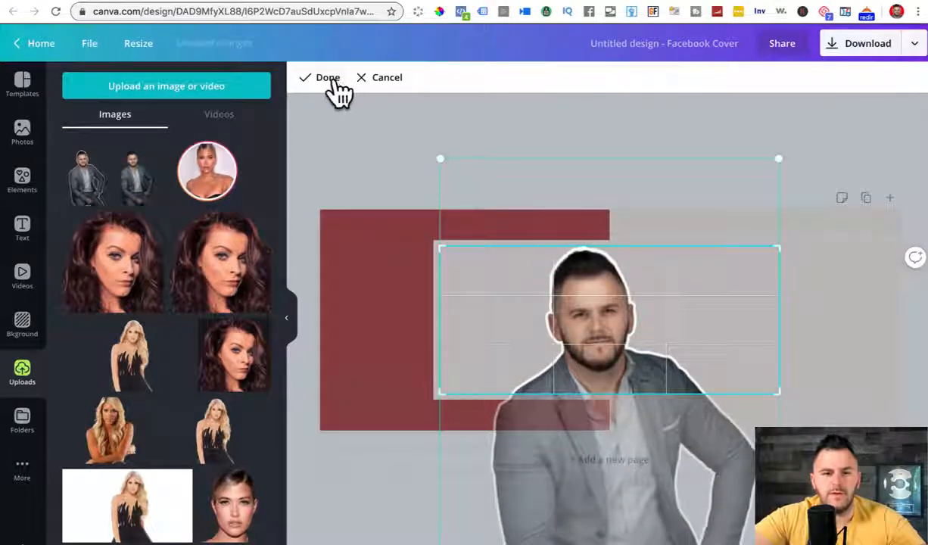
pyautogui.click(329, 78)
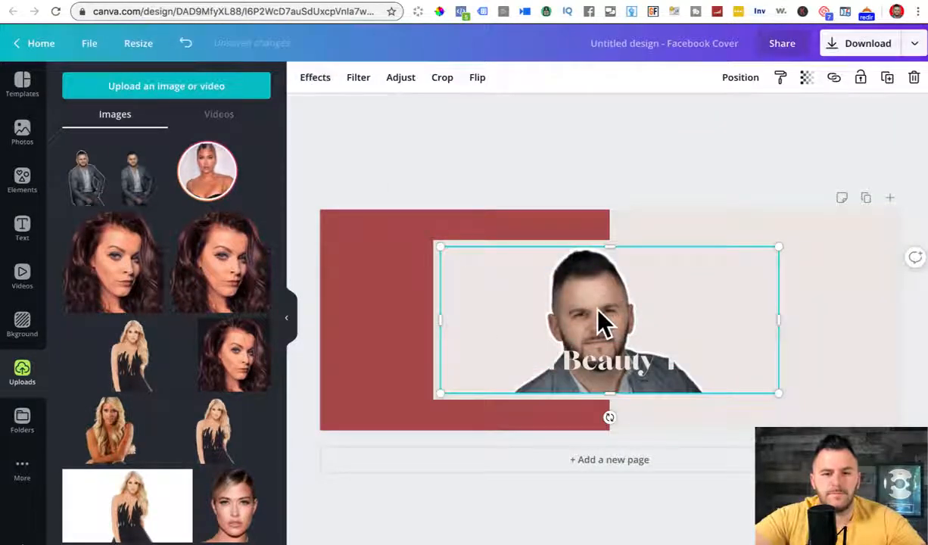
pyautogui.moveTo(439, 314); pyautogui.dragTo(489, 314)
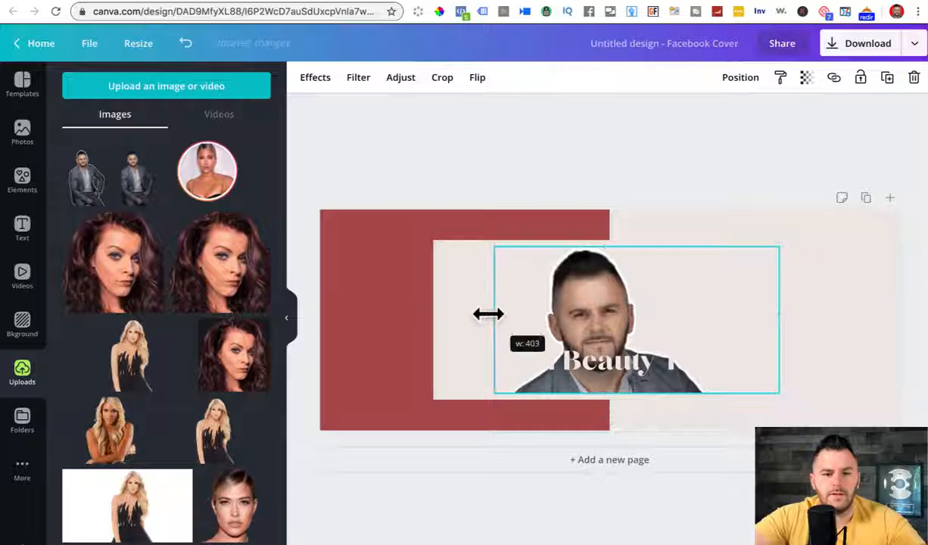
# Step: Make the light panel behind the photo black
pyautogui.click(461, 299)
pyautogui.click(305, 76)
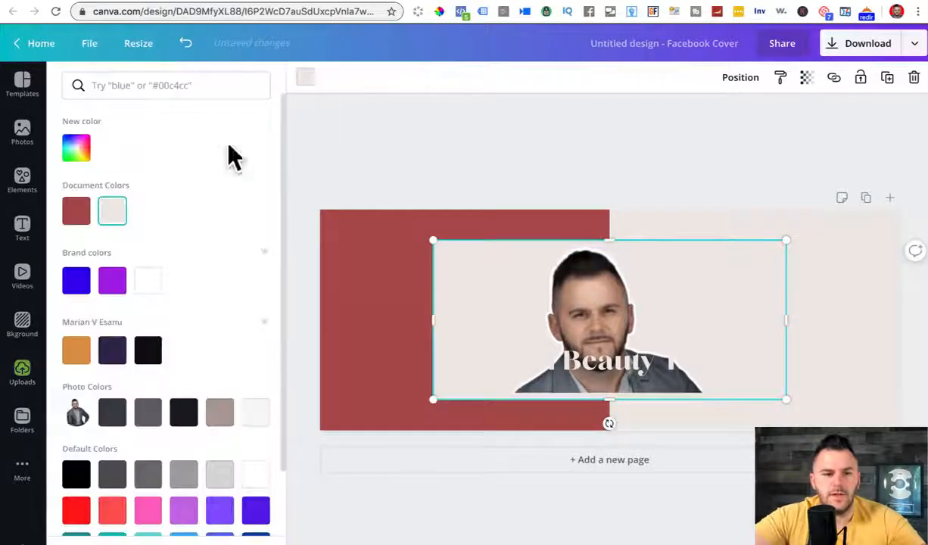
pyautogui.click(147, 349)
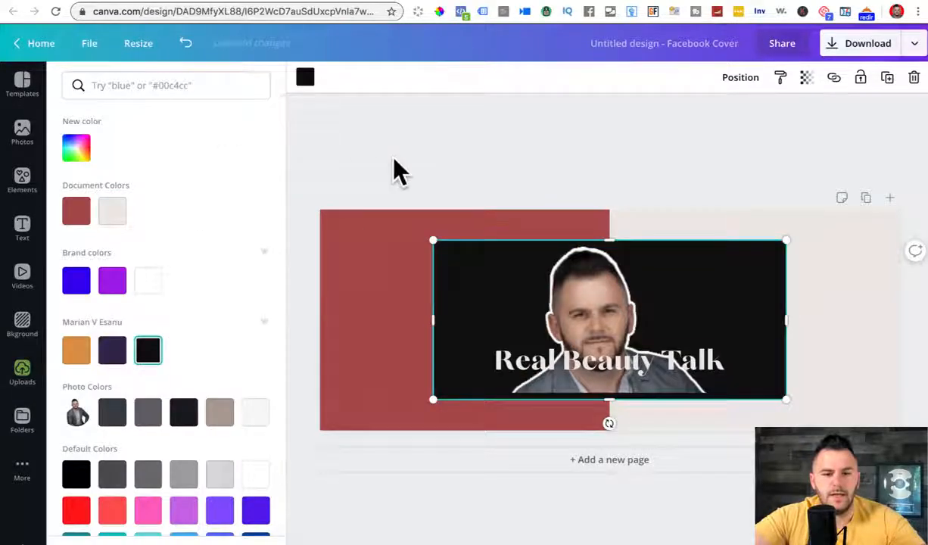
pyautogui.click(566, 364)
# Step: Replace the template title with 'DIGITAL MARKETER'
pyautogui.doubleClick(541, 362)
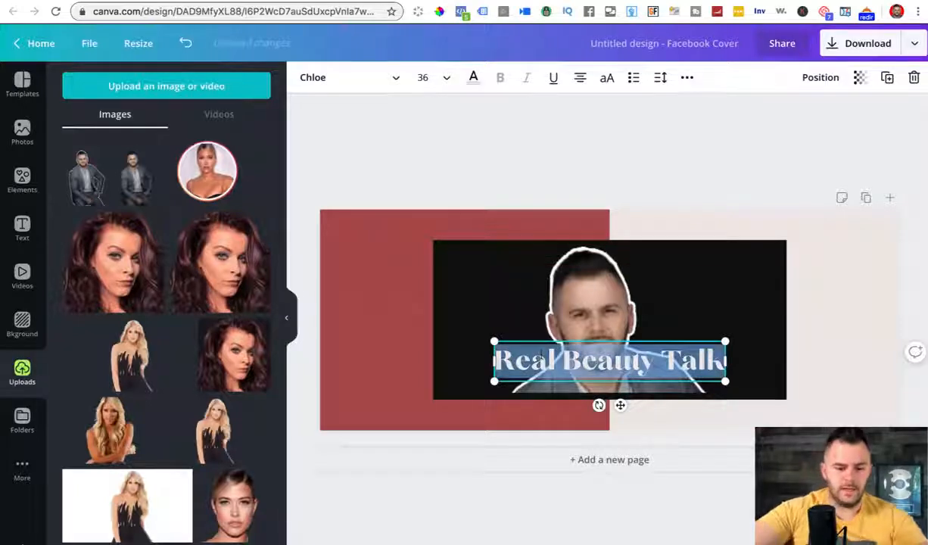
pyautogui.write('DIGITAL M')
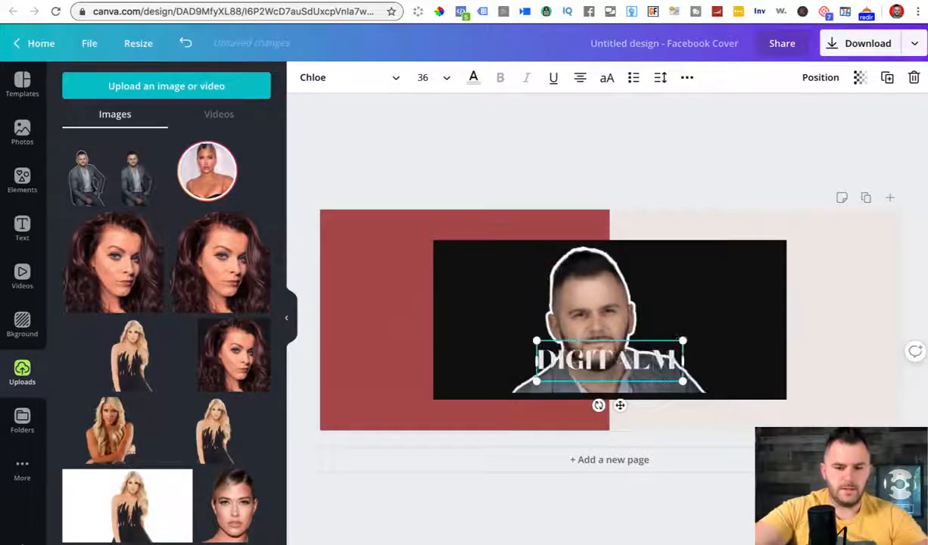
pyautogui.write('ARK')
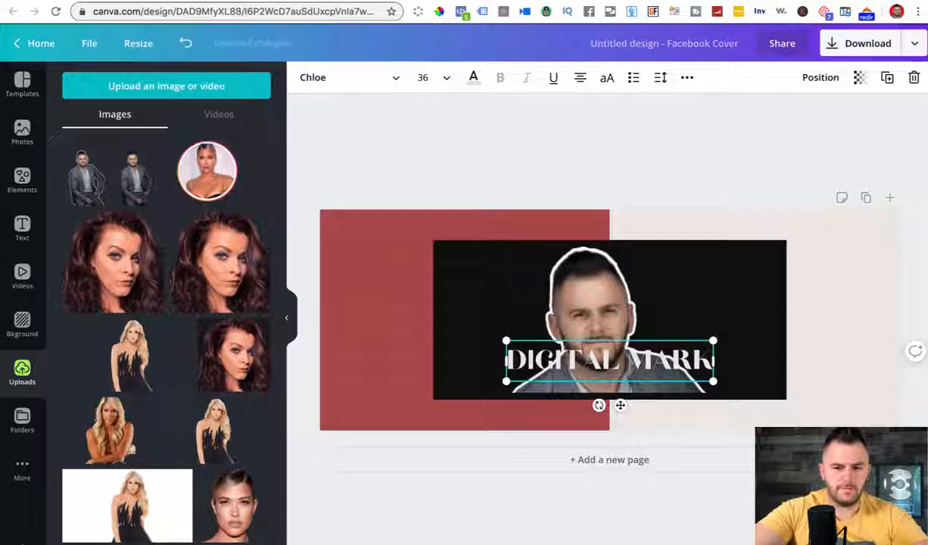
pyautogui.write('ETER')
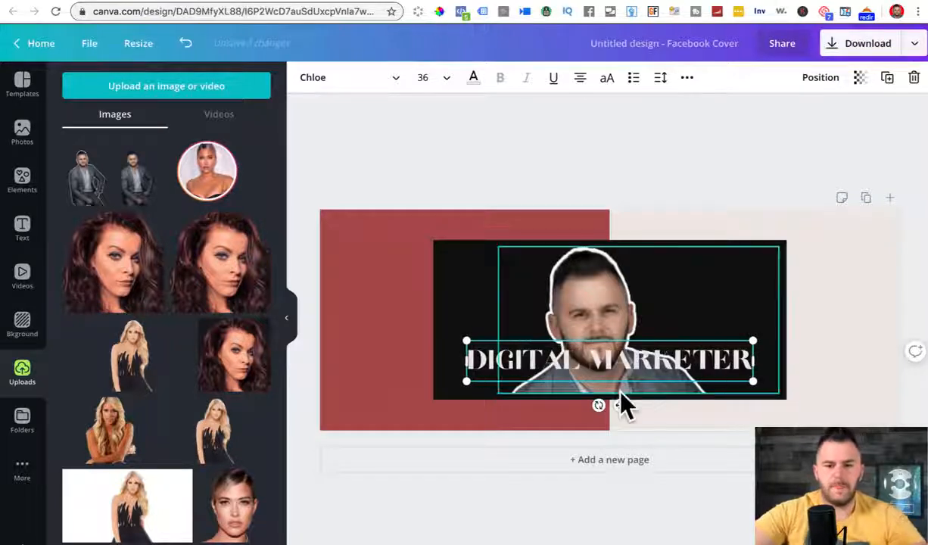
pyautogui.click(726, 132)
# Step: Turn the red left block white and the right background half dark grey
pyautogui.click(336, 249)
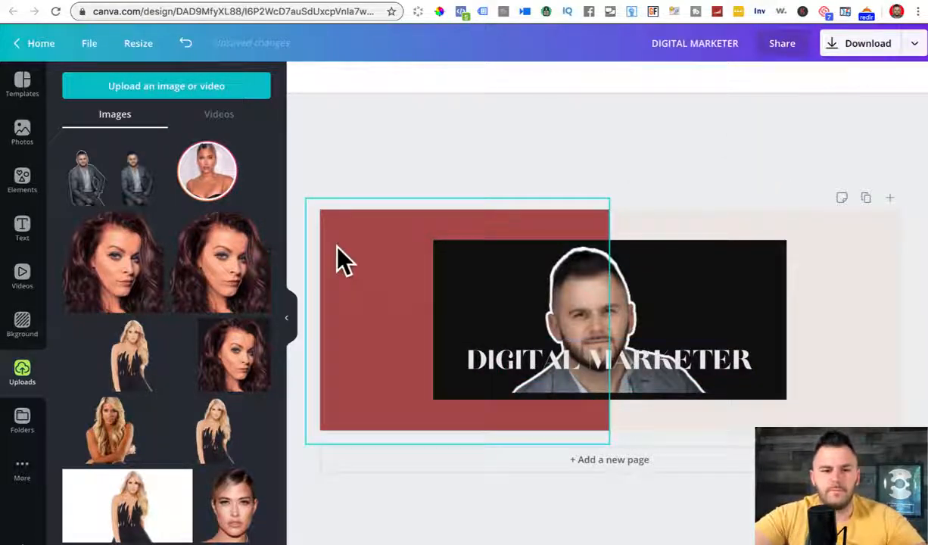
pyautogui.click(307, 83)
pyautogui.click(150, 295)
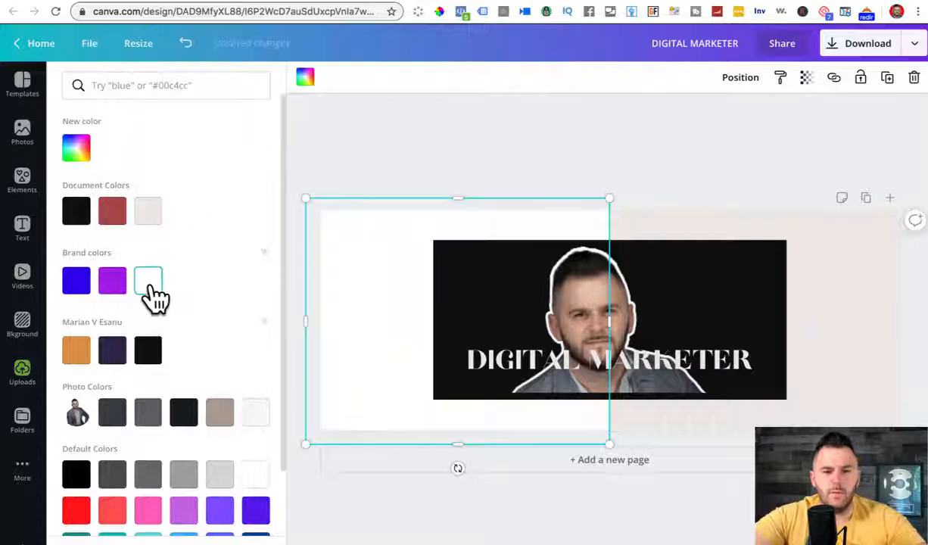
pyautogui.click(855, 227)
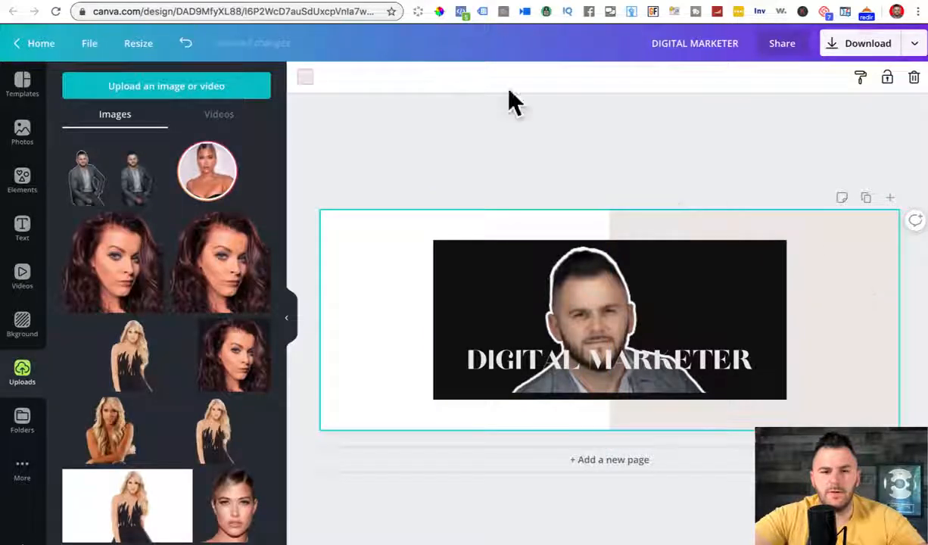
pyautogui.click(303, 78)
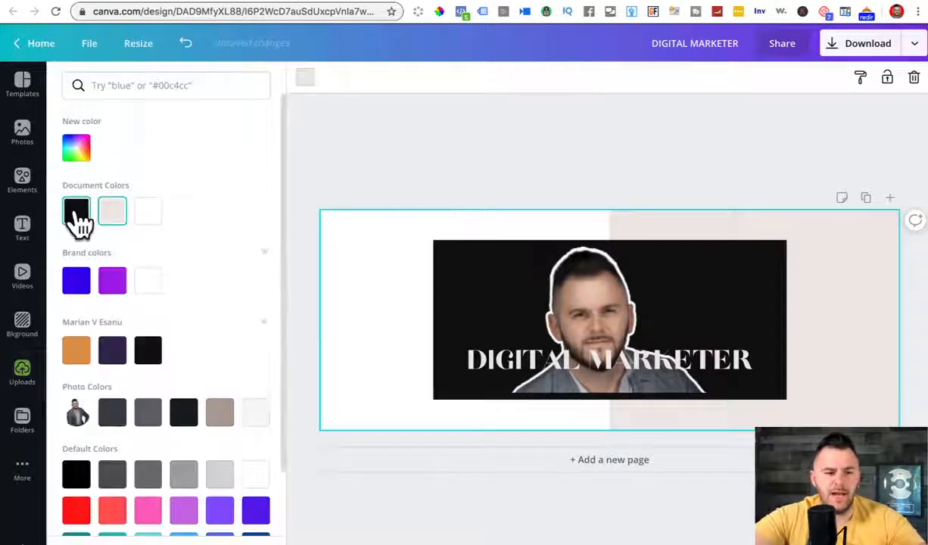
pyautogui.click(148, 411)
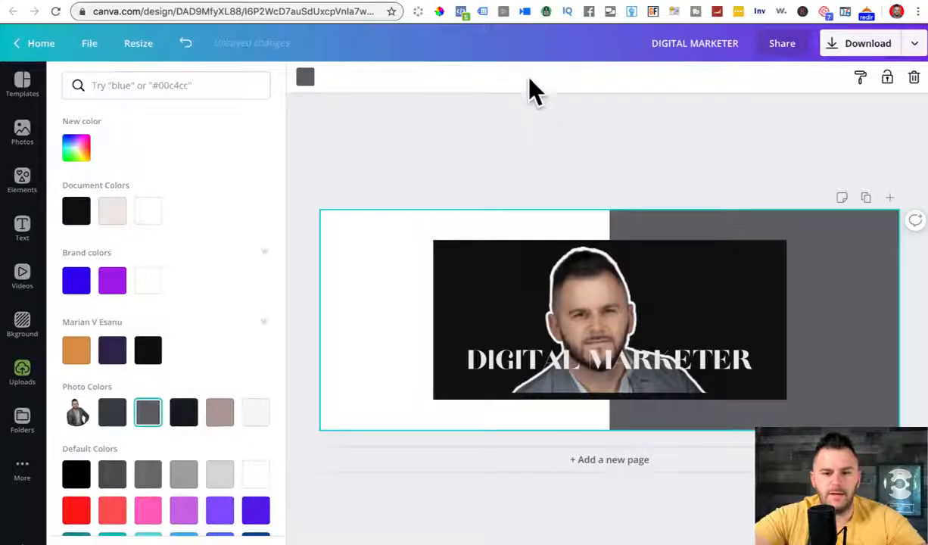
pyautogui.click(544, 117)
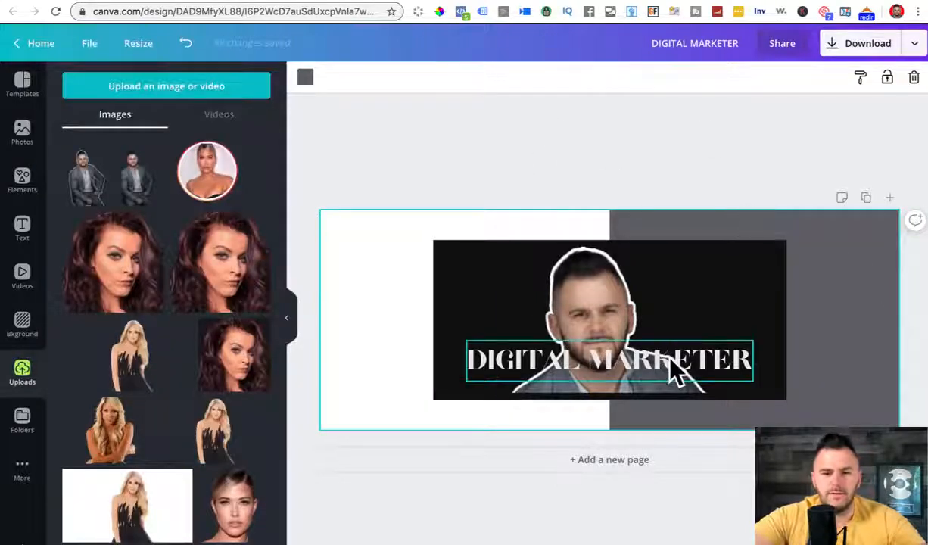
# Step: Move the DIGITAL MARKETER title down below the photo and colour it black
pyautogui.moveTo(671, 361); pyautogui.dragTo(675, 411)
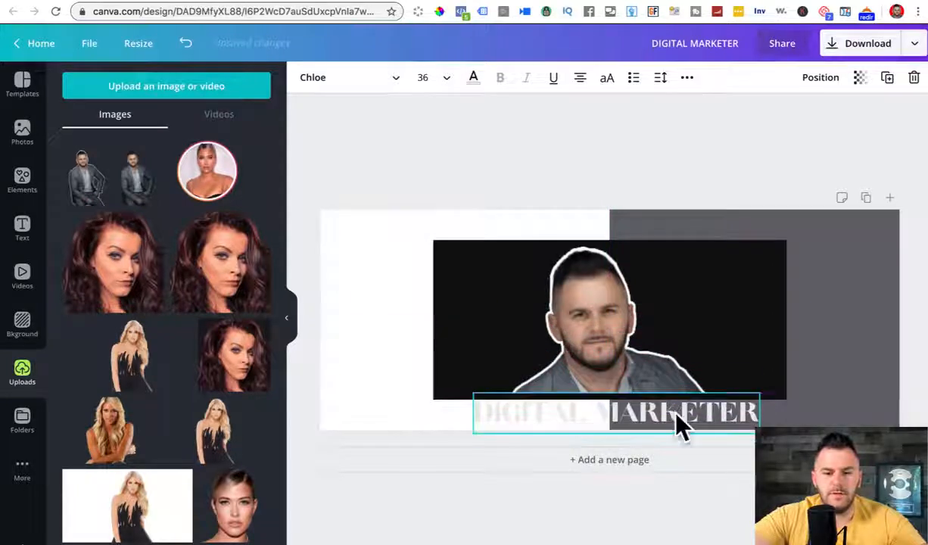
pyautogui.doubleClick(675, 413)
pyautogui.hotkey('ctrl', 'a')
pyautogui.click(473, 77)
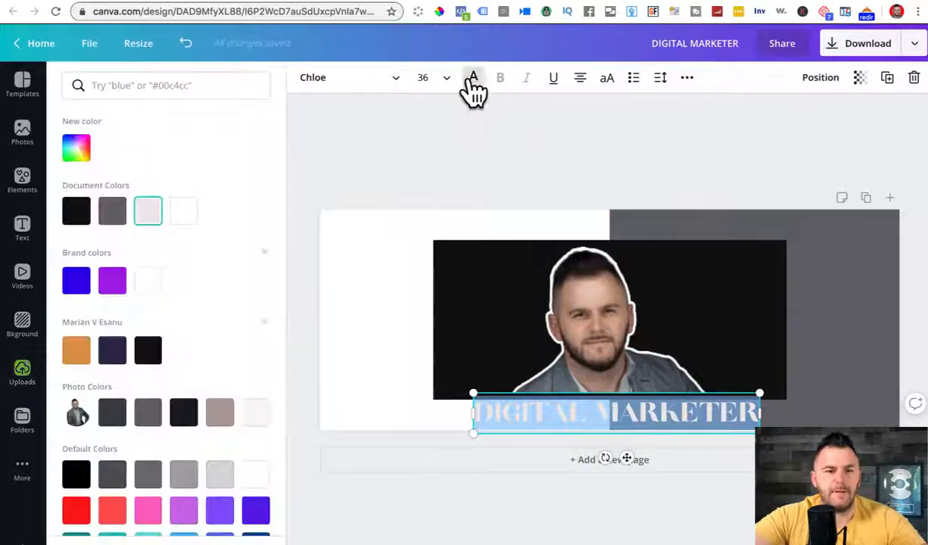
pyautogui.click(77, 211)
pyautogui.click(640, 146)
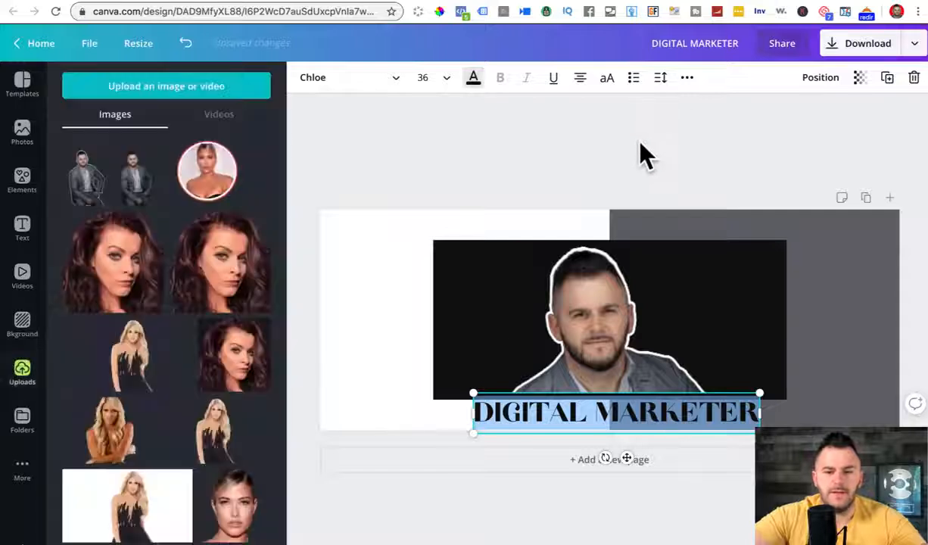
# Step: Shift the title slightly right and make the word MARKETER white
pyautogui.click(675, 421)
pyautogui.moveTo(671, 410); pyautogui.dragTo(691, 410)
pyautogui.doubleClick(690, 409)
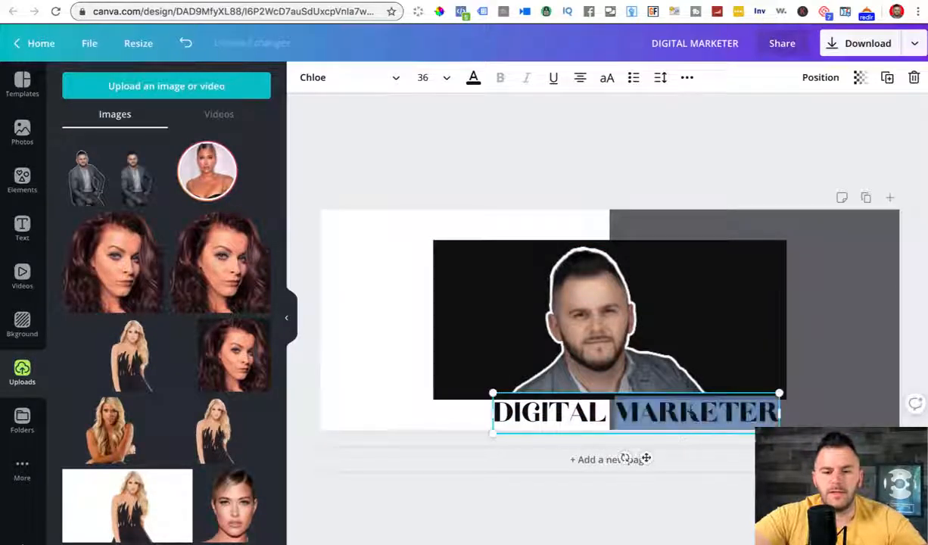
pyautogui.click(473, 77)
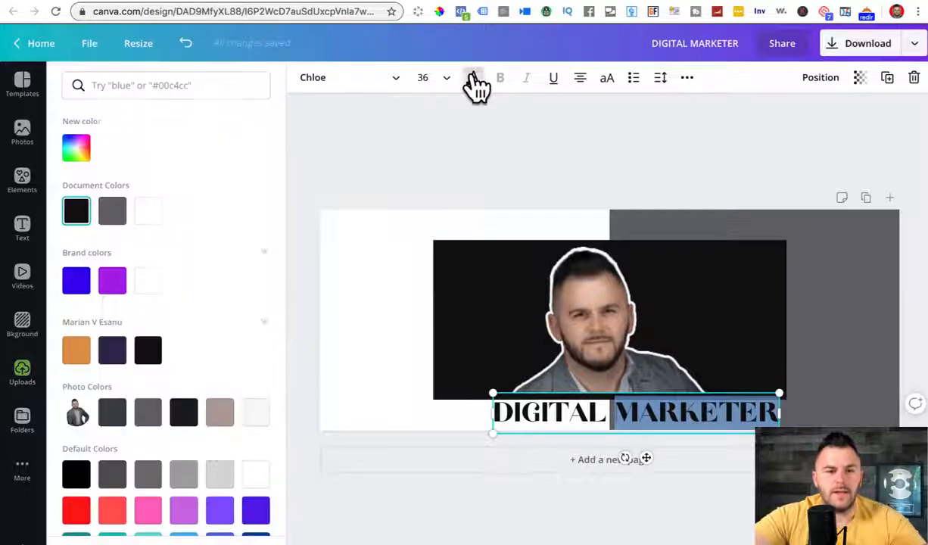
pyautogui.click(456, 146)
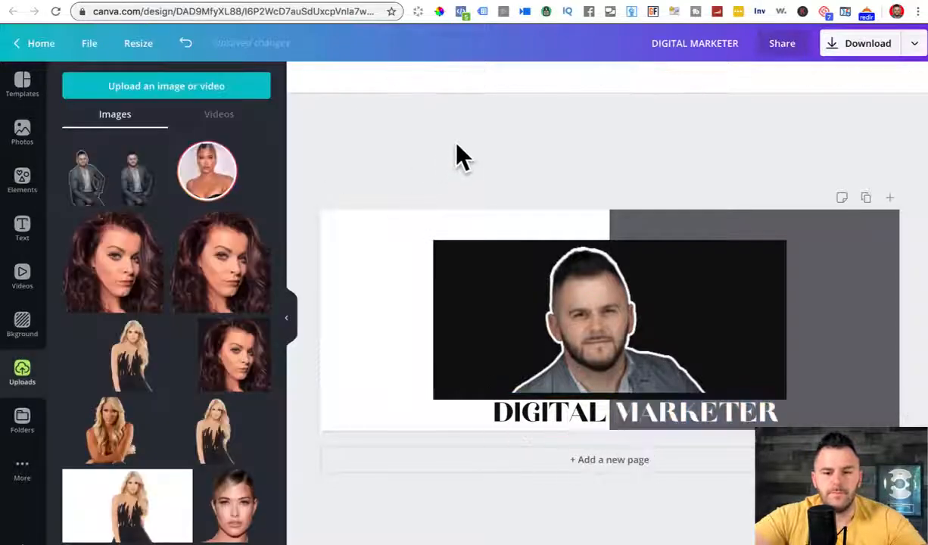
# Step: Review the finished cover, then switch to the Facebook page
pyautogui.click(590, 356)
pyautogui.click(535, 160)
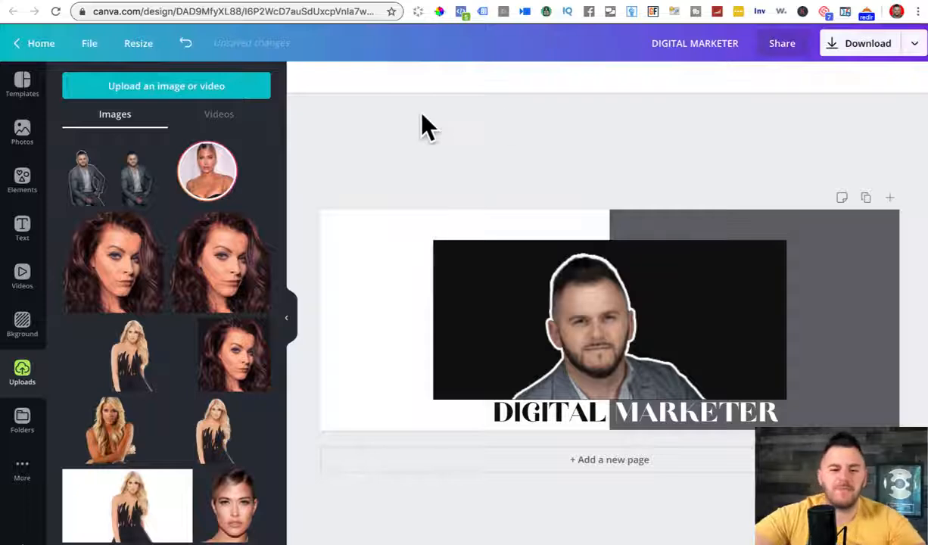
pyautogui.click(746, 1)
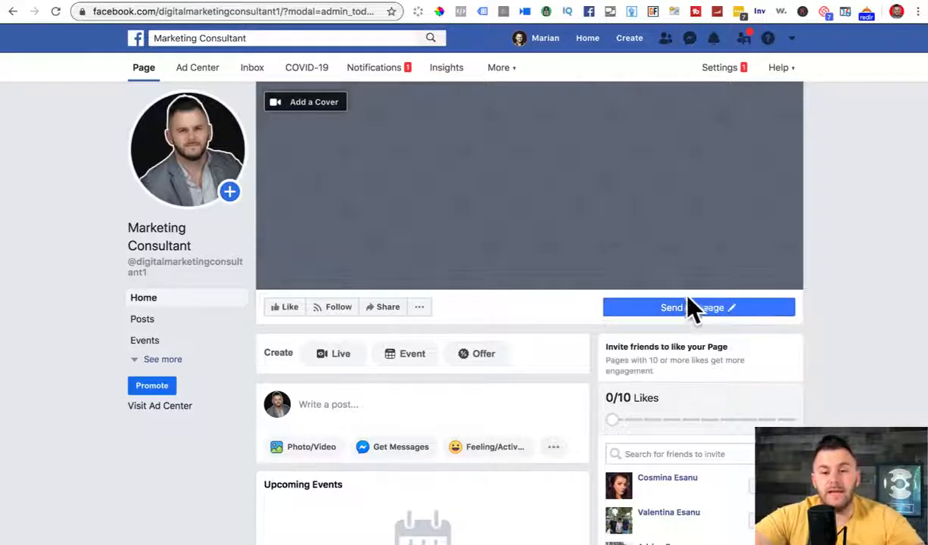
# Step: Leave the Facebook page and bring up the YouTube video tab
pyautogui.moveTo(696, 314)
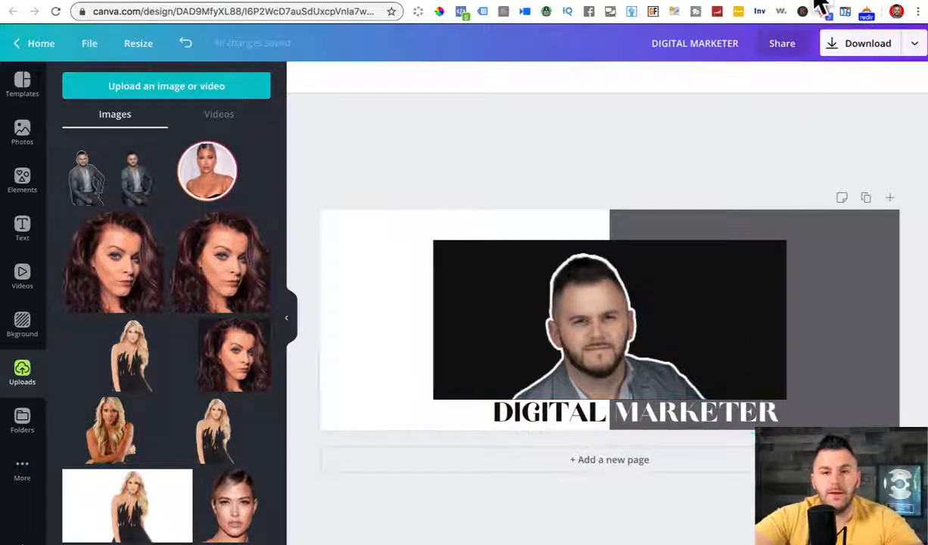
pyautogui.click(675, 1)
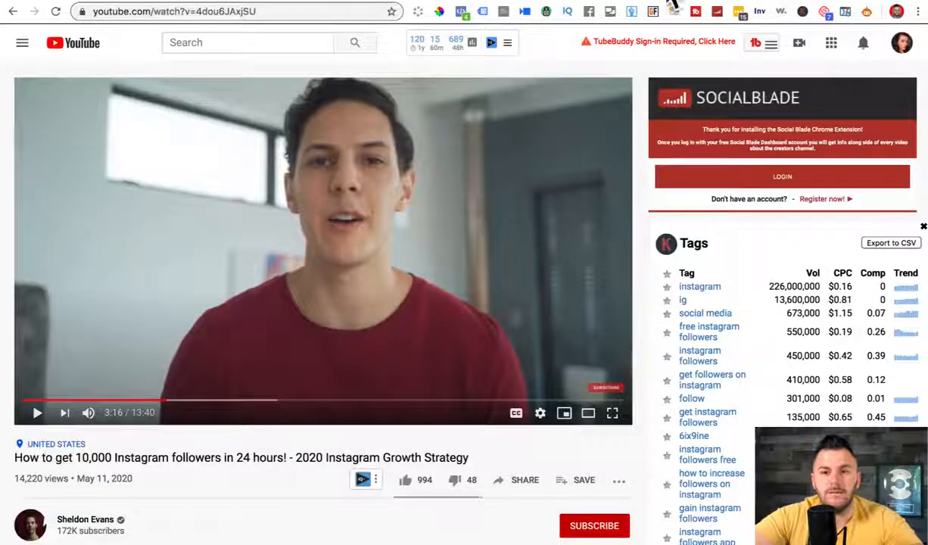
# Step: Search YouTube for the presenter's channel, open it, pause its video, and return to Facebook
pyautogui.click(242, 41)
pyautogui.write('MARIAN E')
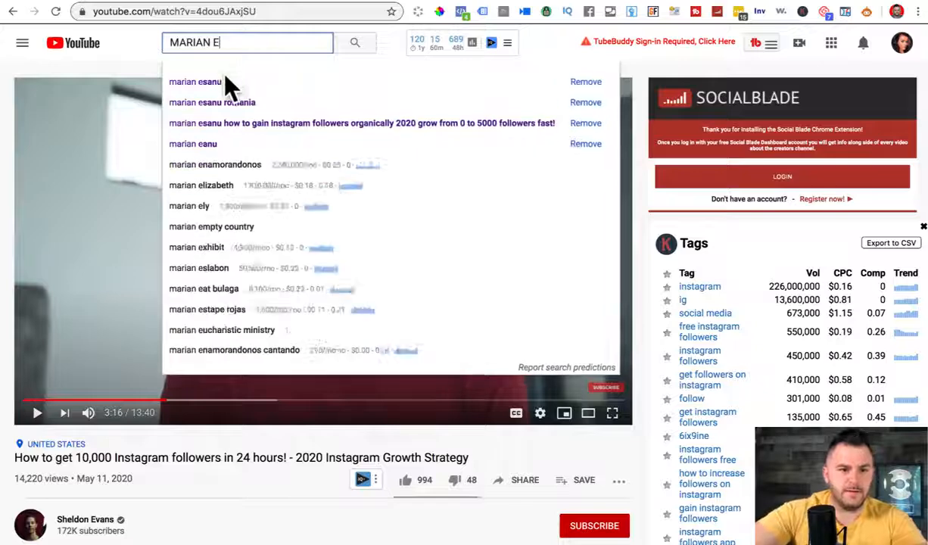
pyautogui.click(224, 80)
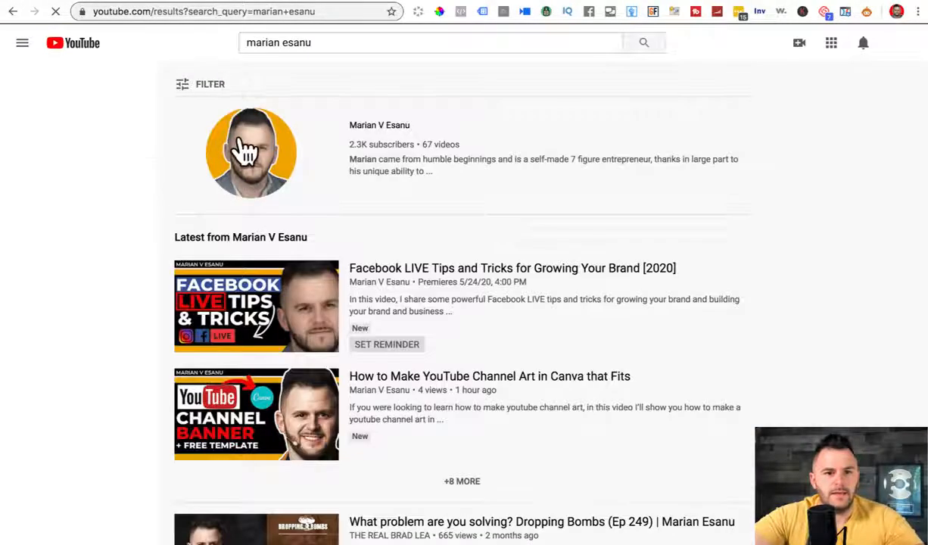
pyautogui.click(244, 151)
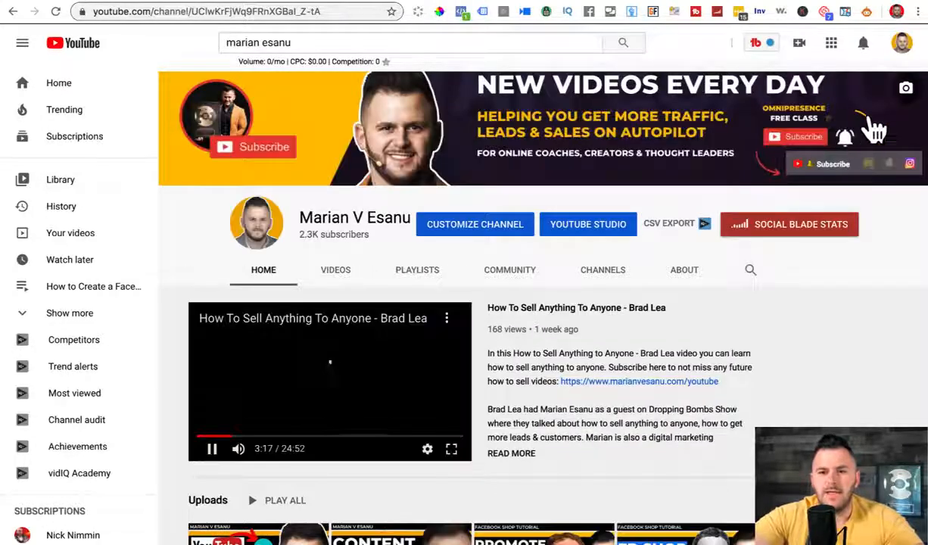
pyautogui.click(214, 448)
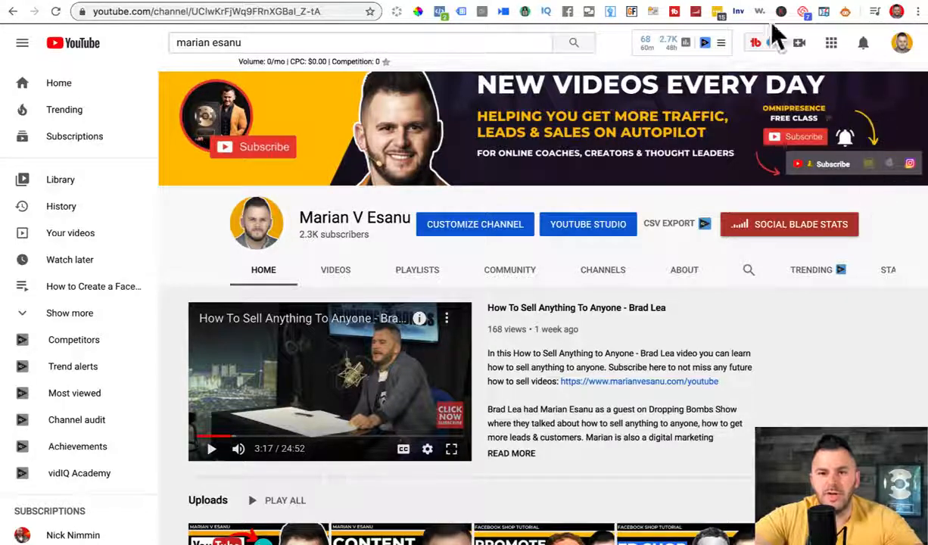
pyautogui.click(742, 2)
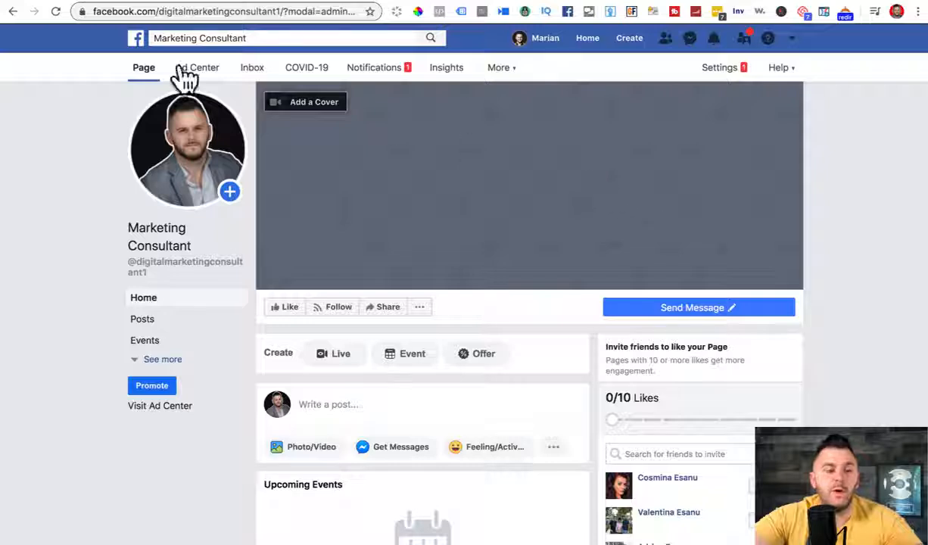
# Step: Back in Canva, reduce the DIGITAL MARKETER title's font size from 36 to 30
pyautogui.click(90, 2)
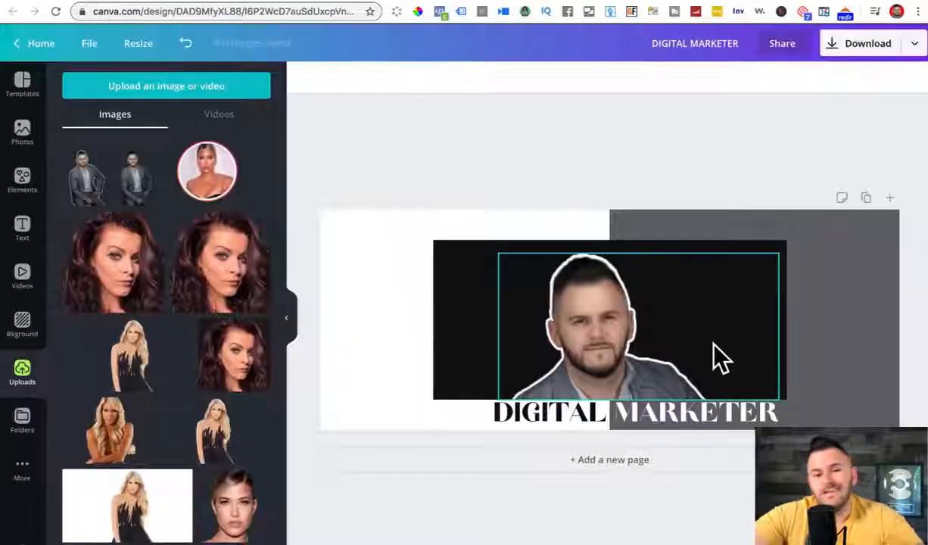
pyautogui.click(690, 420)
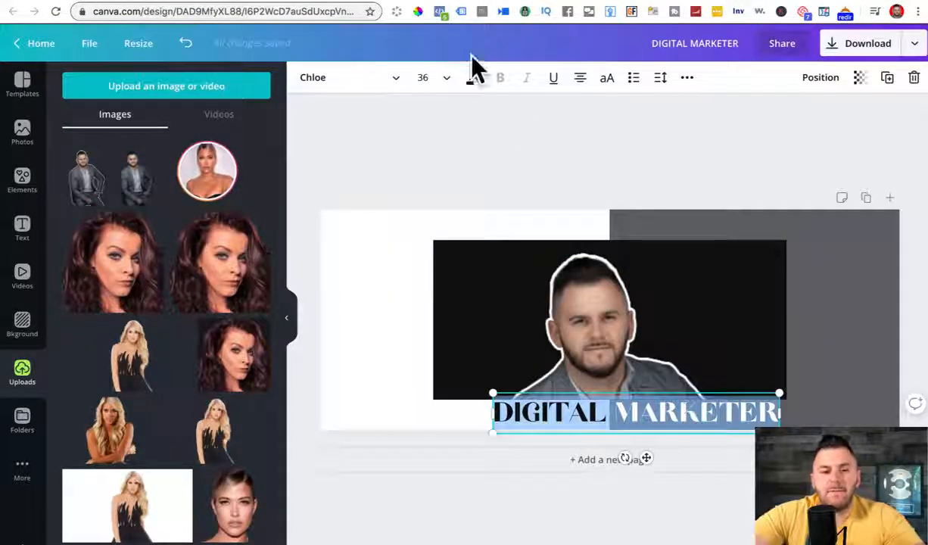
pyautogui.click(433, 76)
pyautogui.write('3')
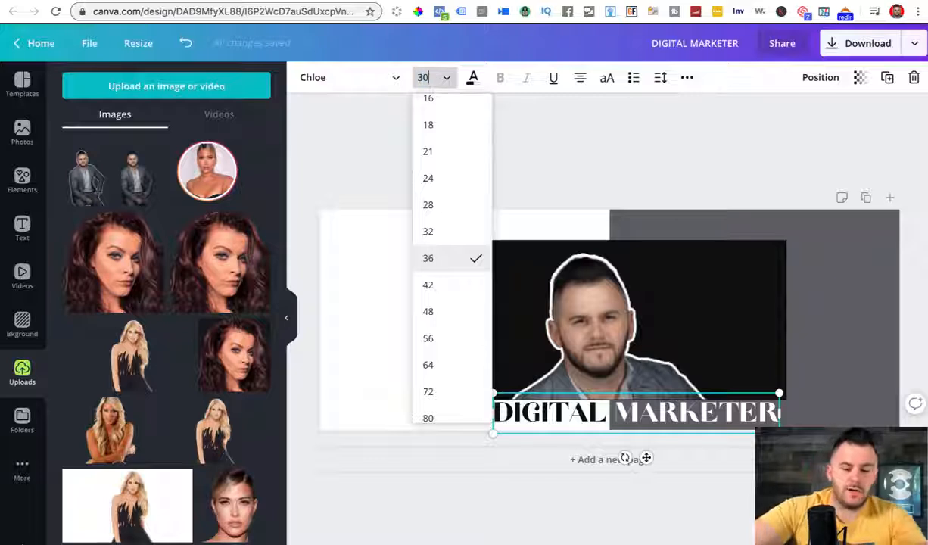
pyautogui.press('Return')
pyautogui.click(587, 186)
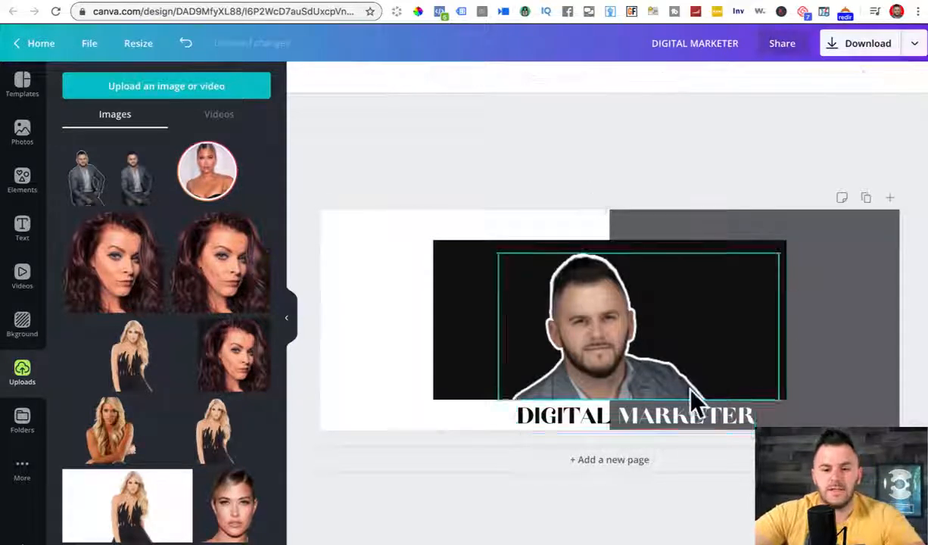
pyautogui.click(690, 415)
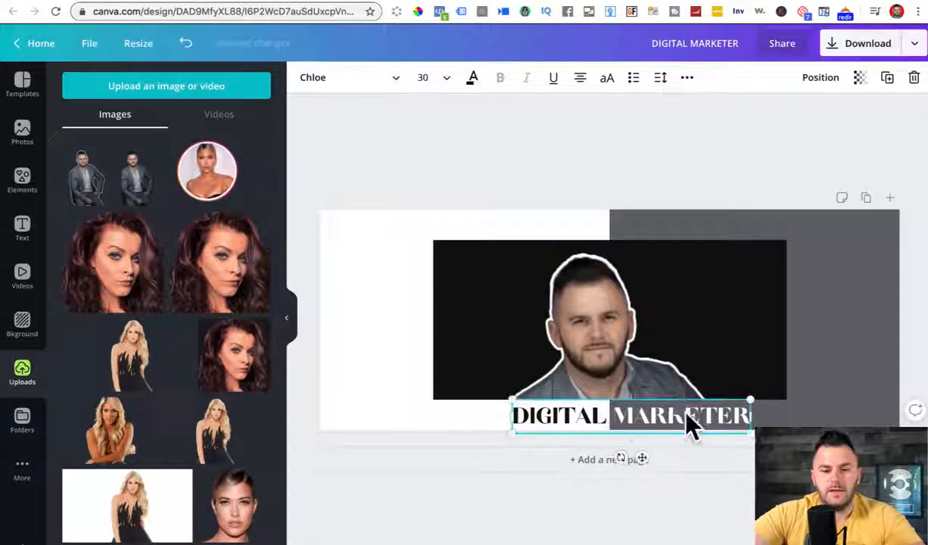
pyautogui.click(659, 147)
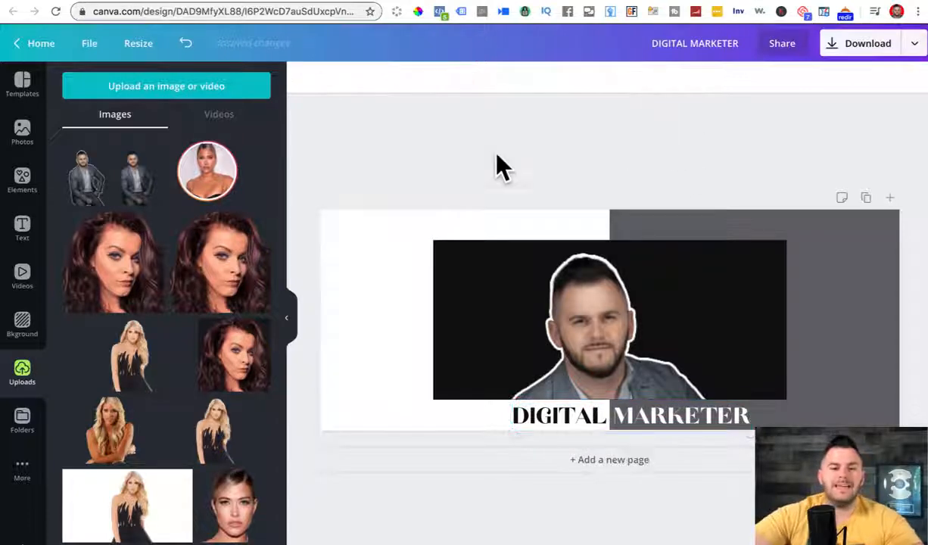
pyautogui.click(15, 187)
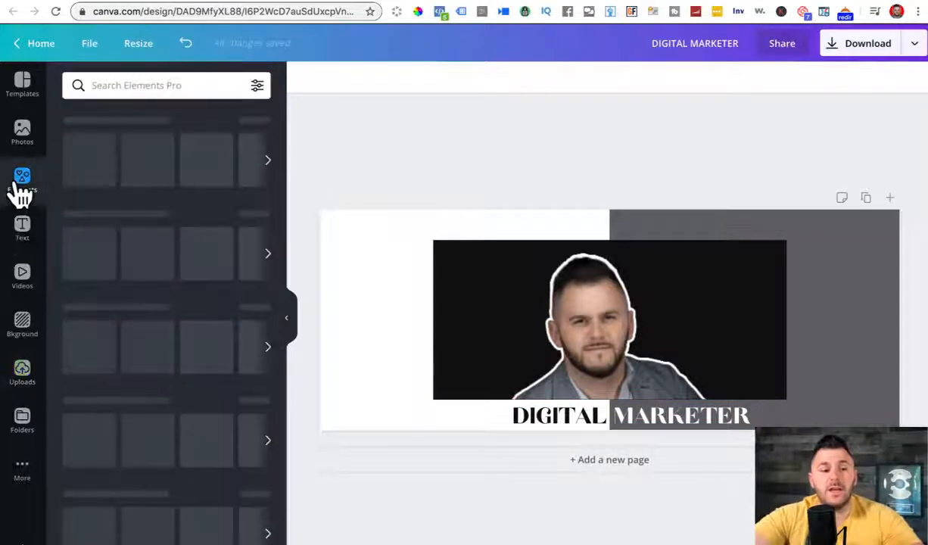
# Step: Add the recently used outline frame, stretch it across the black panel, and recolour it from purple to light grey
pyautogui.click(92, 163)
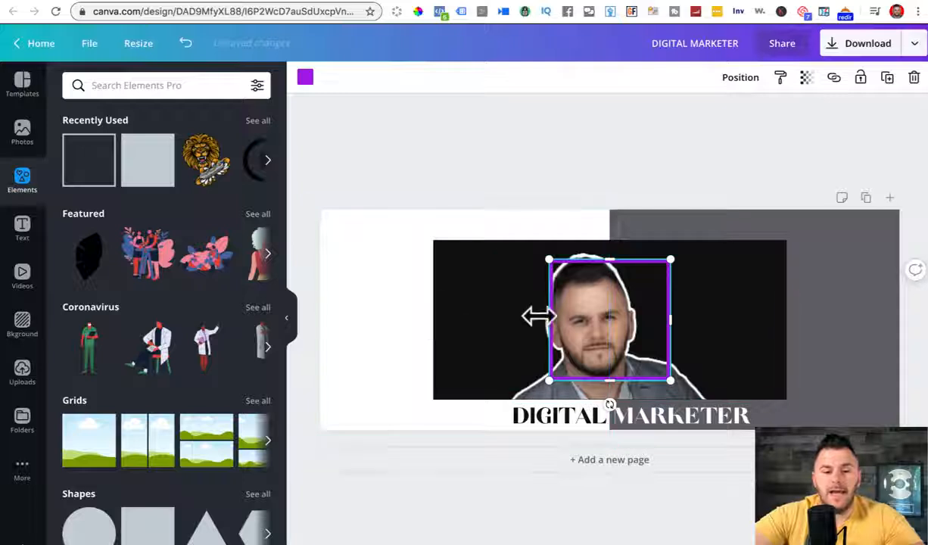
pyautogui.moveTo(496, 316); pyautogui.dragTo(431, 315)
pyautogui.moveTo(551, 259); pyautogui.dragTo(547, 241)
pyautogui.moveTo(672, 302); pyautogui.dragTo(788, 302)
pyautogui.moveTo(604, 372); pyautogui.dragTo(604, 397)
pyautogui.click(305, 77)
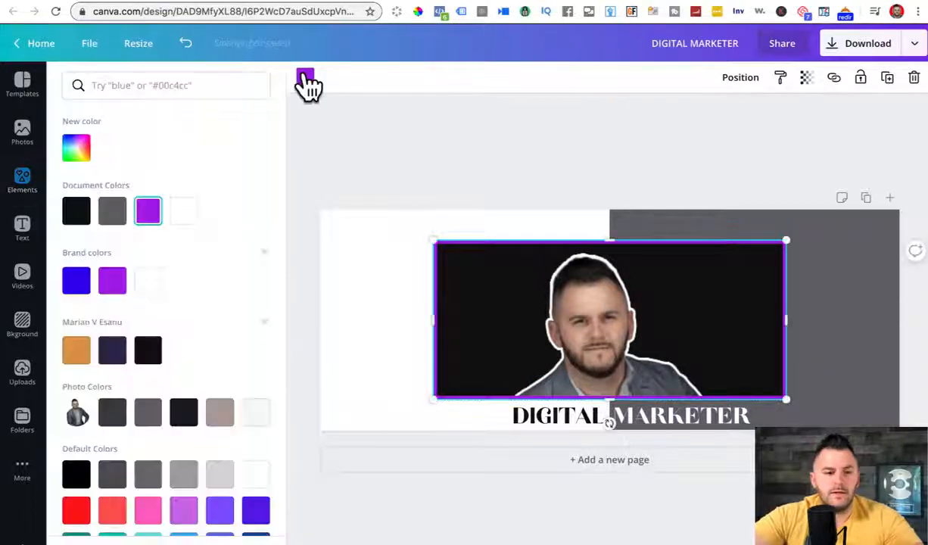
pyautogui.click(220, 474)
pyautogui.click(576, 155)
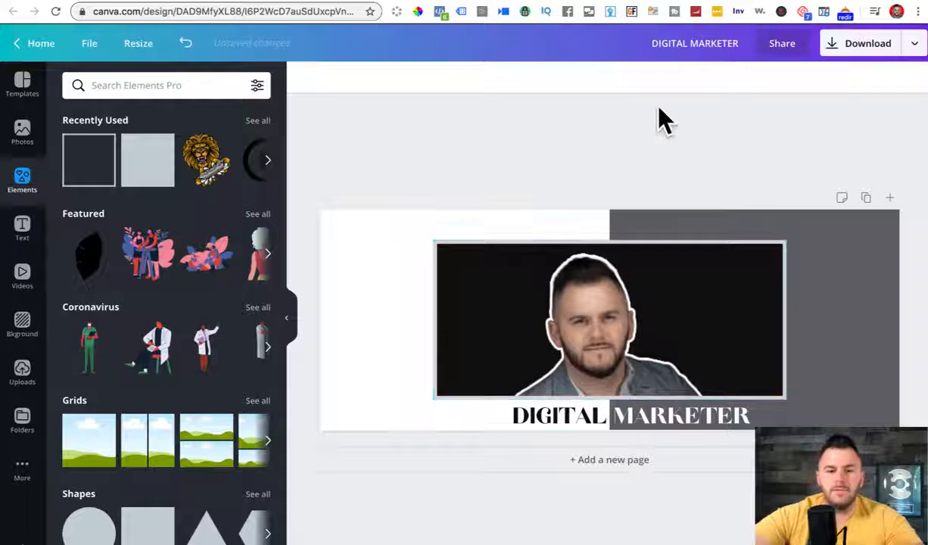
# Step: Download the cover as an image, dismiss the notice, and go back to the Facebook page
pyautogui.click(868, 45)
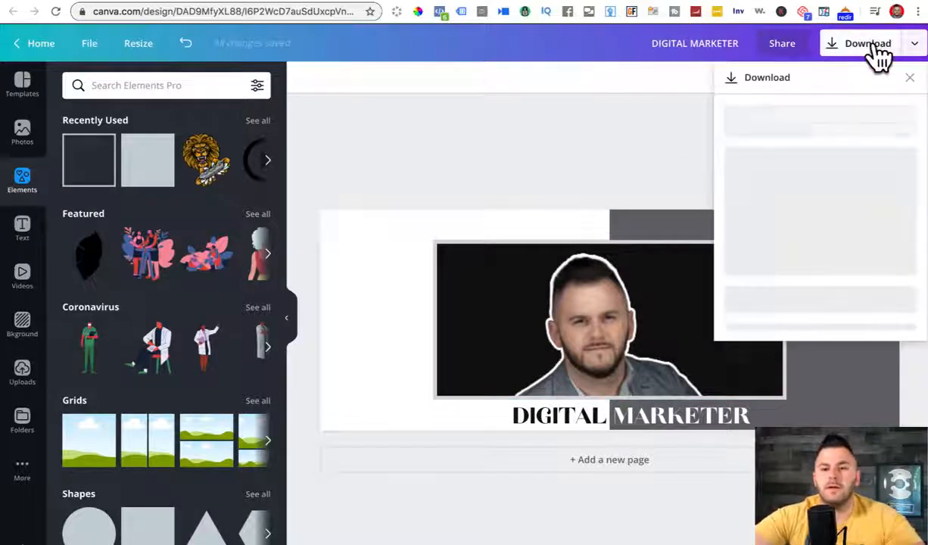
pyautogui.click(784, 272)
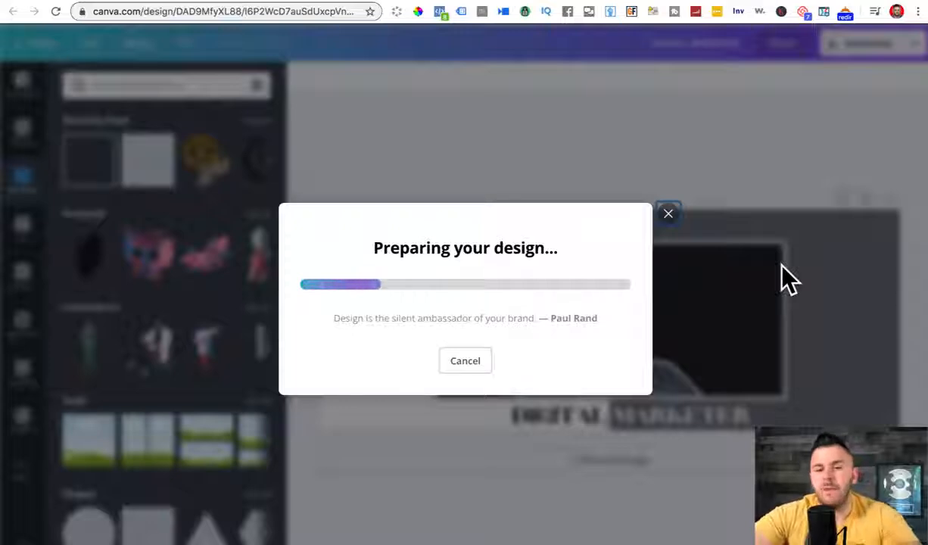
pyautogui.click(666, 177)
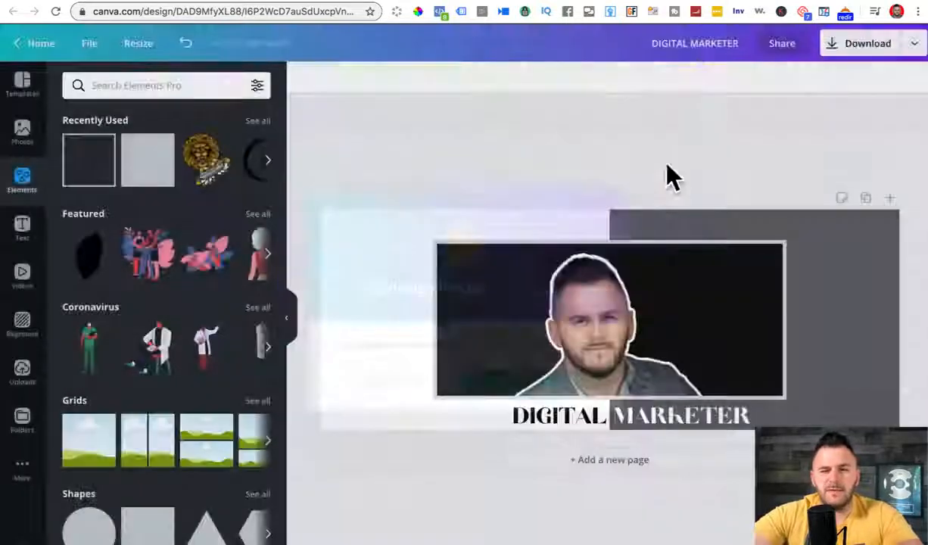
pyautogui.click(743, 9)
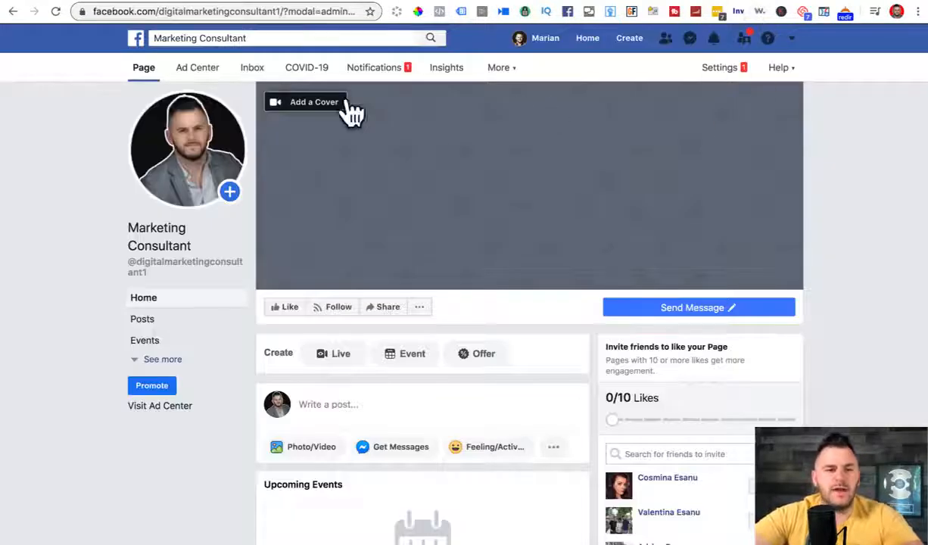
# Step: Upload DIGITAL MARKETER.png as the Facebook page cover photo, save it, and expand the section list with See more
pyautogui.click(318, 104)
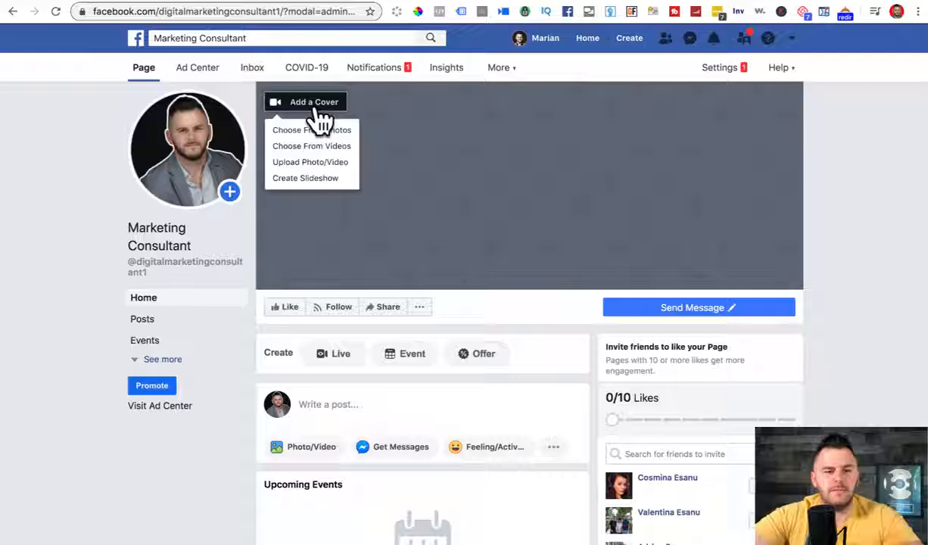
pyautogui.click(299, 164)
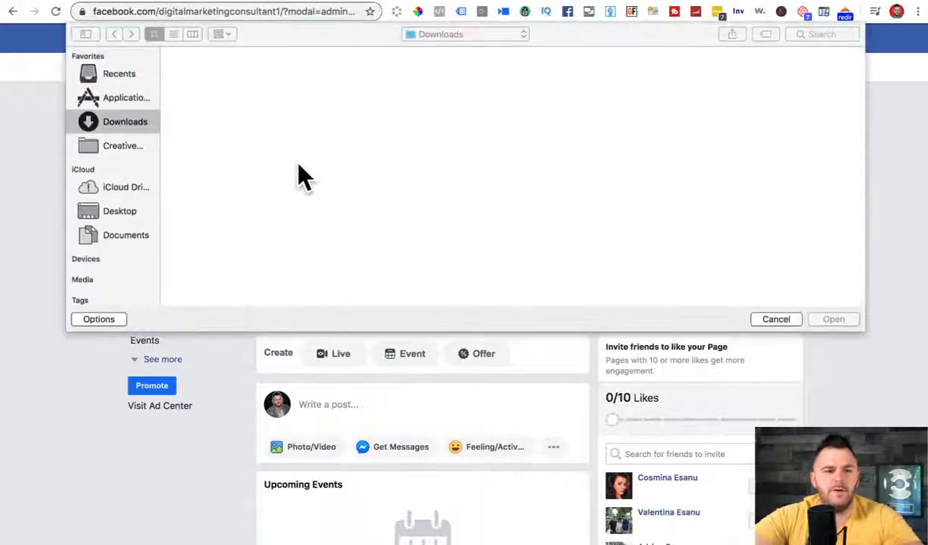
pyautogui.click(575, 178)
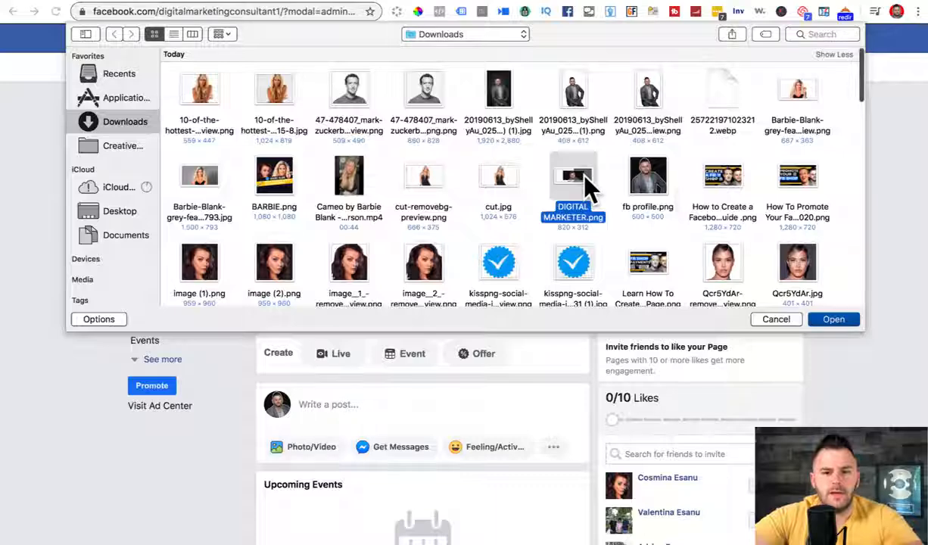
pyautogui.click(837, 320)
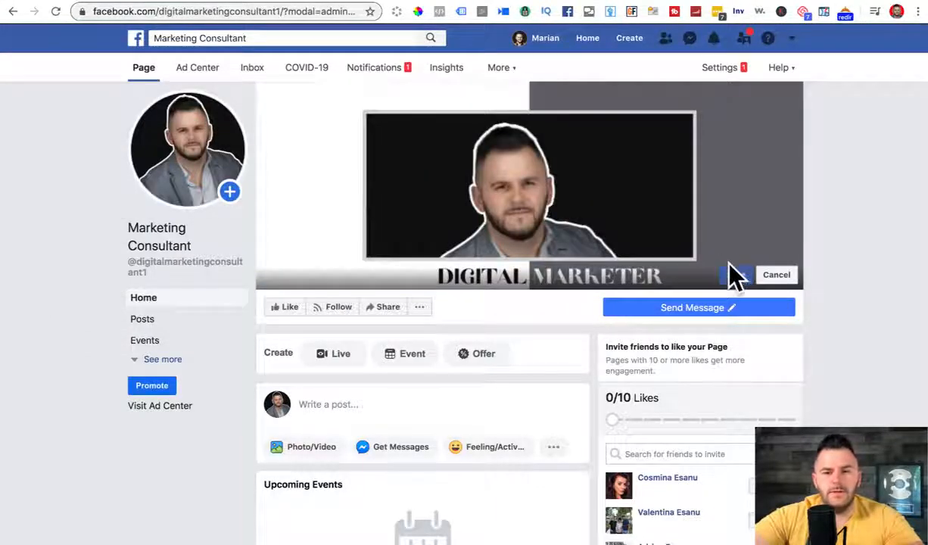
pyautogui.click(738, 278)
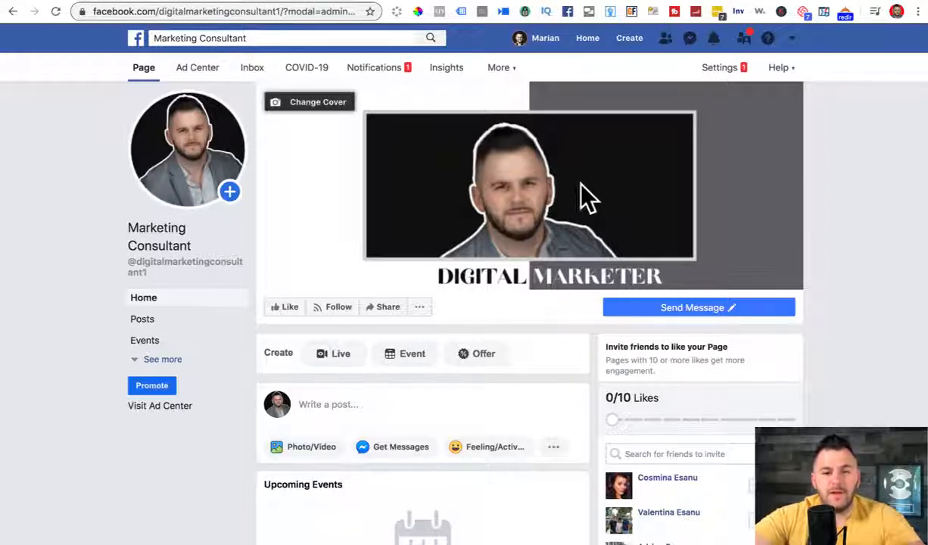
pyautogui.click(711, 310)
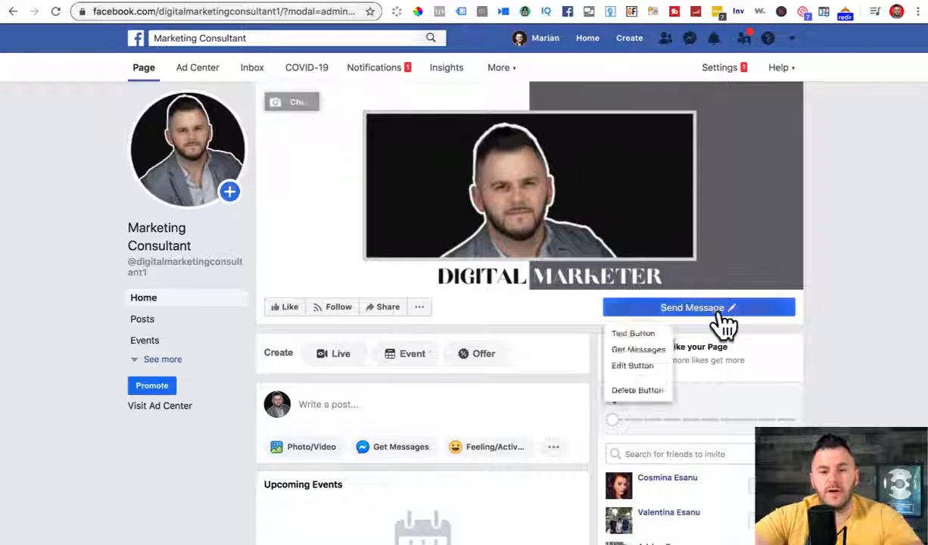
pyautogui.click(144, 361)
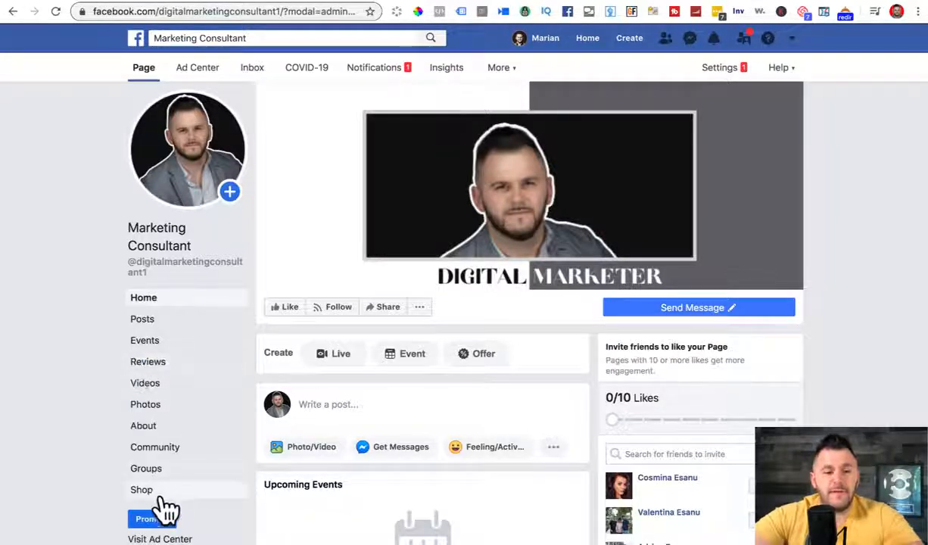